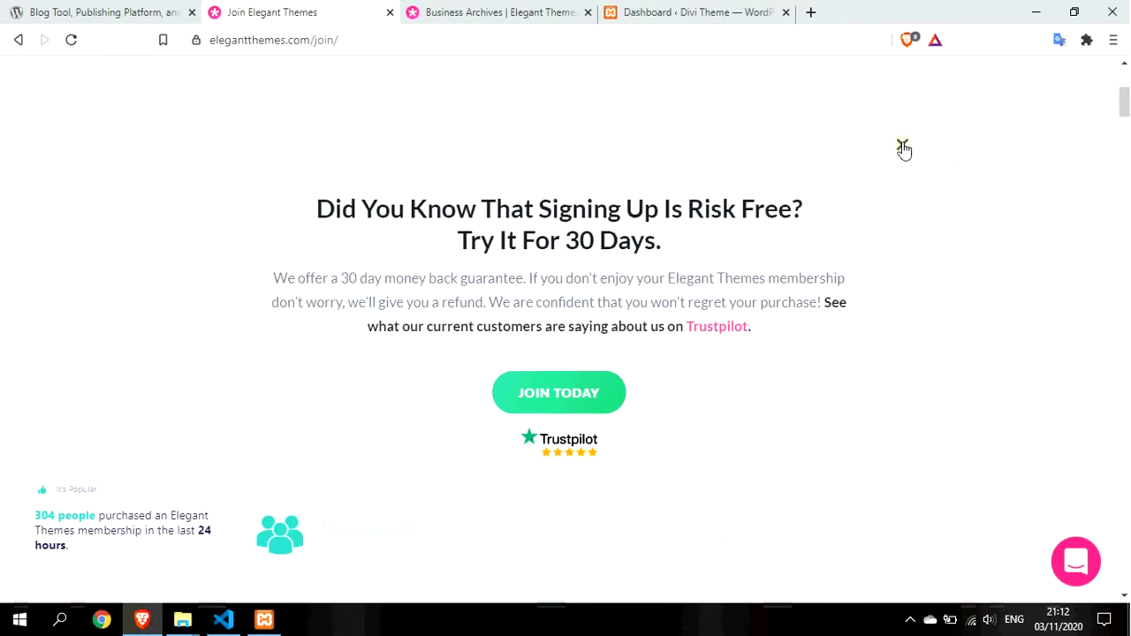
Step: Examine the Yearly Access and Lifetime Access plans on the Elegant Themes pricing page, including their prices and included features
scroll(278, 372, "down", 2)
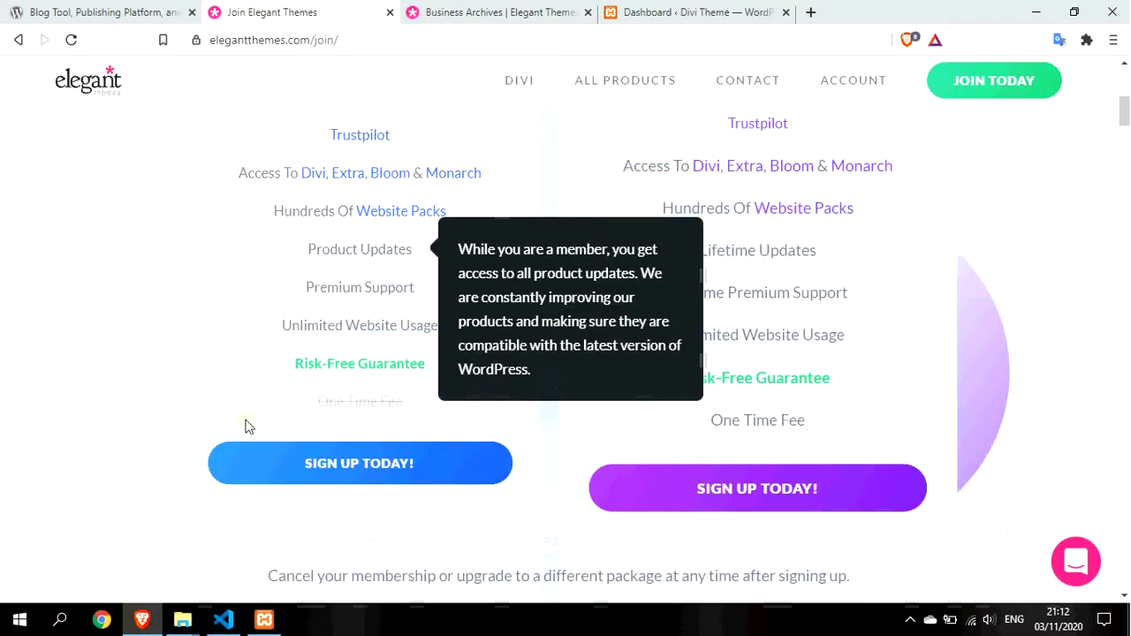
scroll(345, 475, "up", 3)
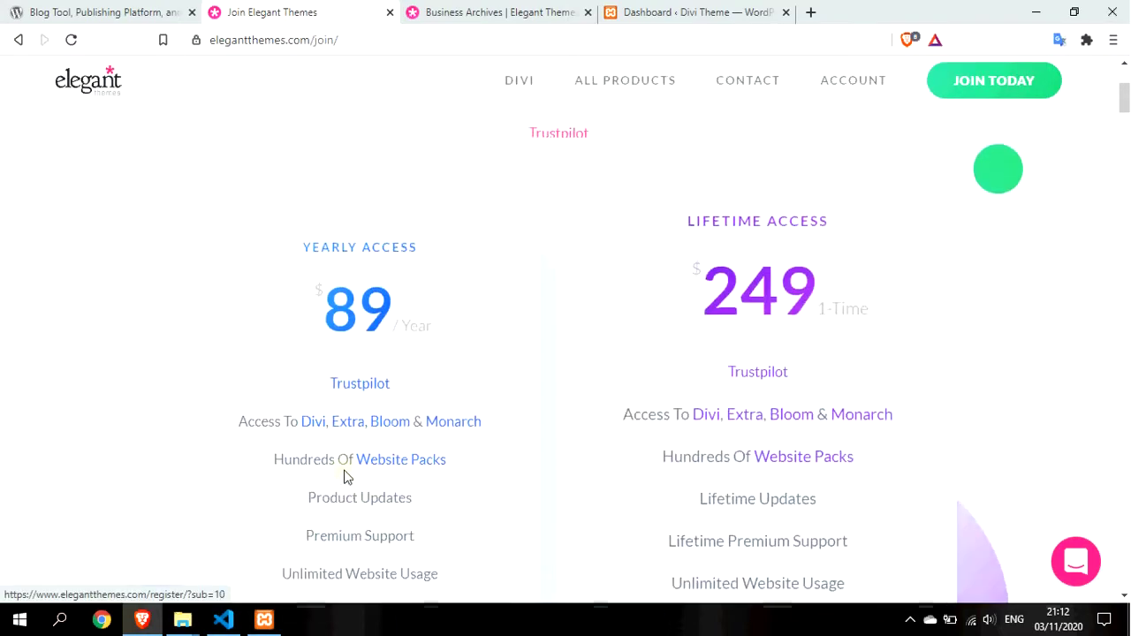
scroll(699, 265, "up", 2)
scroll(571, 295, "down", 2)
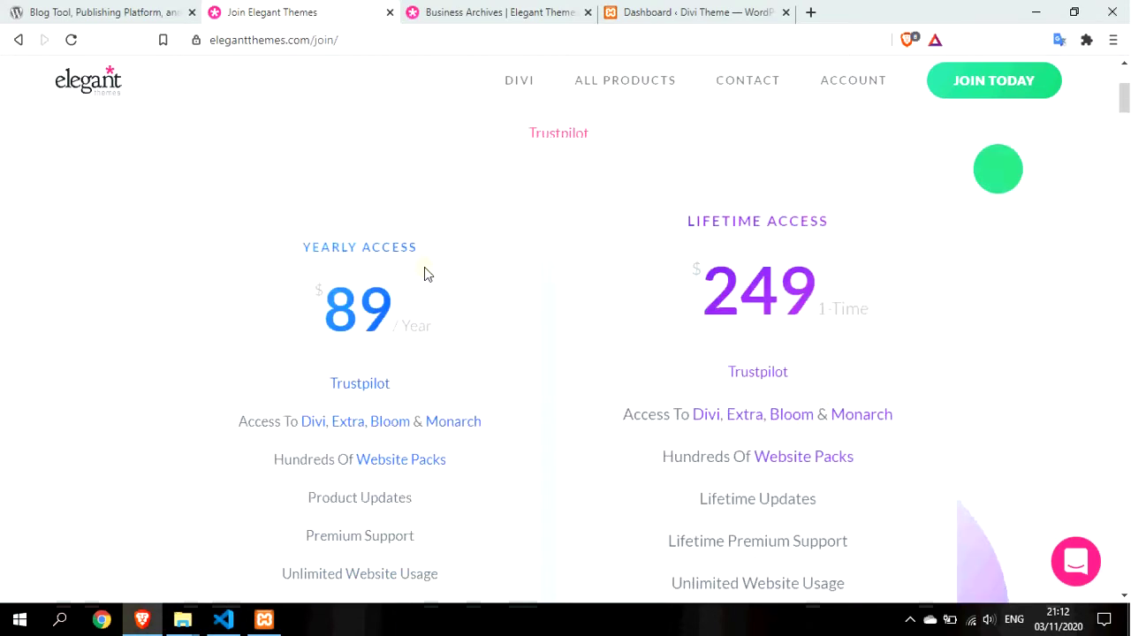
scroll(424, 274, "up", 1)
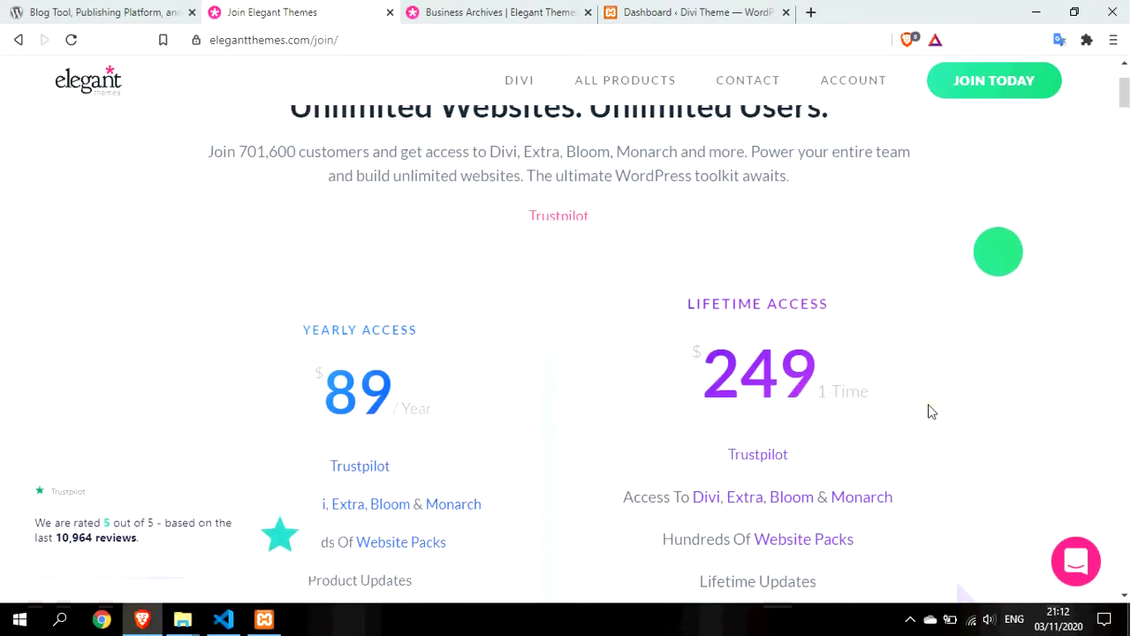
scroll(1032, 433, "up", 1)
scroll(306, 402, "down", 1)
scroll(86, 377, "down", 1)
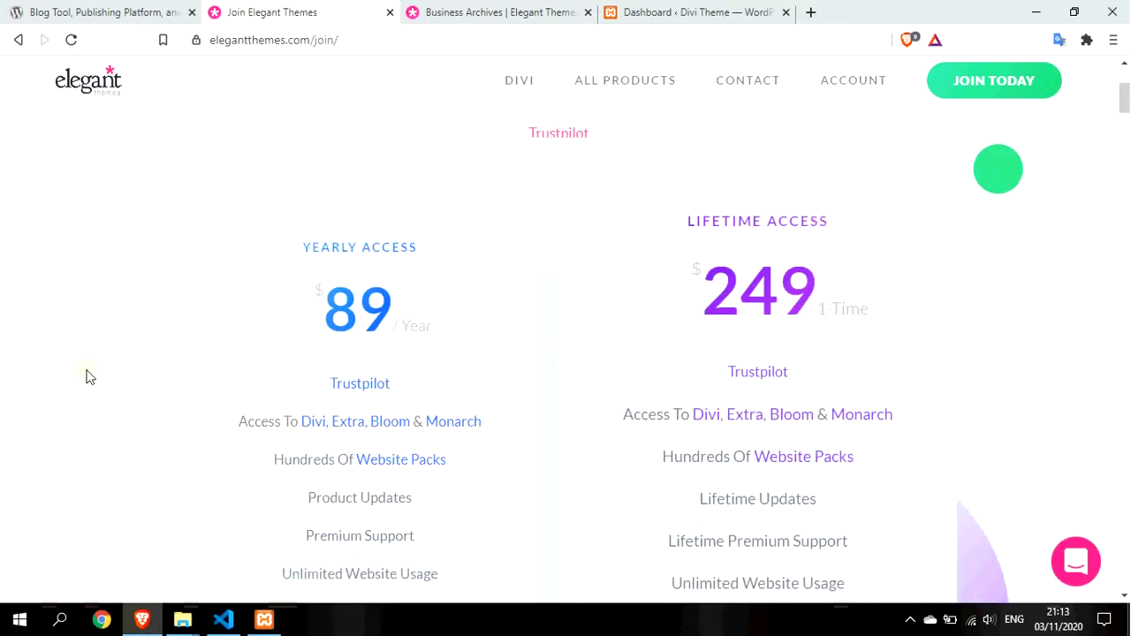
scroll(86, 377, "down", 1)
left_click_drag(427, 245, 323, 229)
scroll(32, 360, "down", 2)
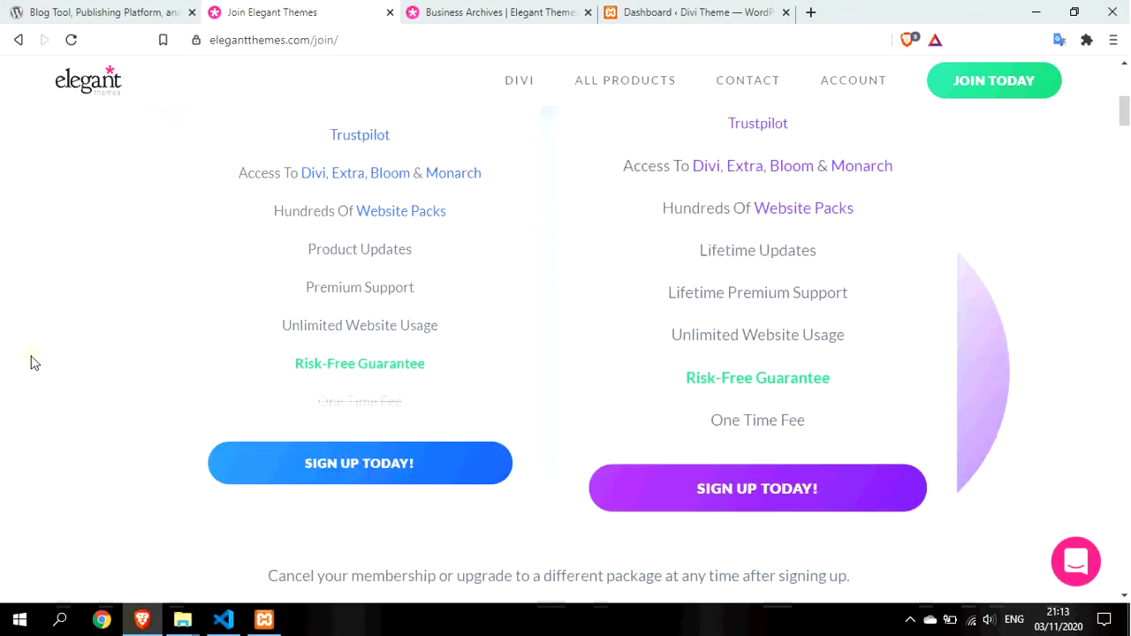
scroll(31, 363, "up", 2)
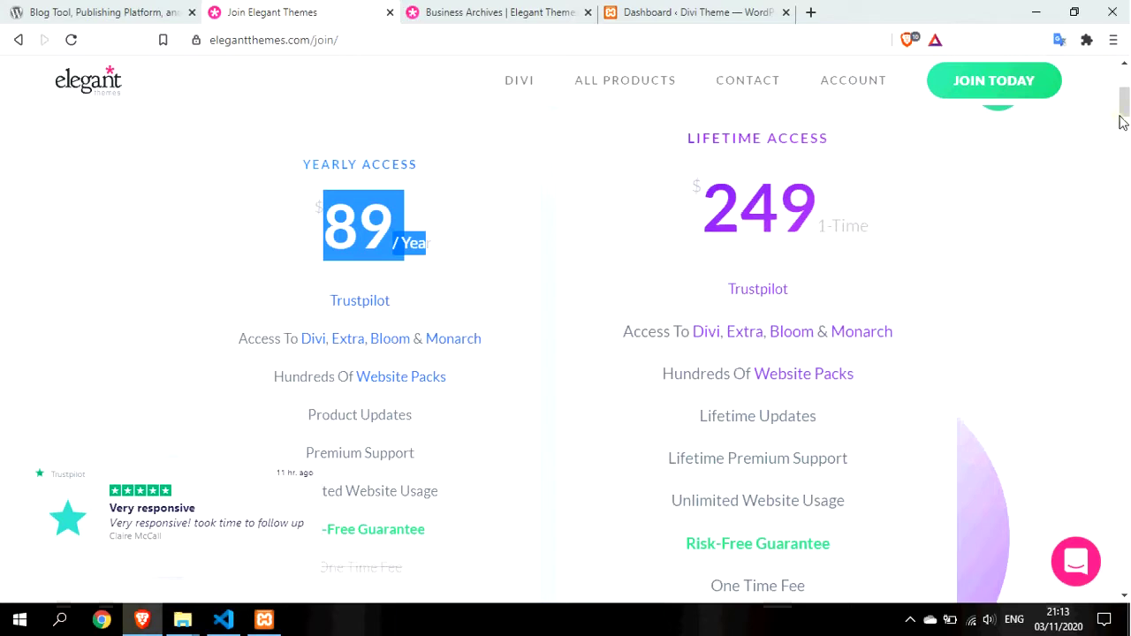
scroll(1122, 122, "up", 4)
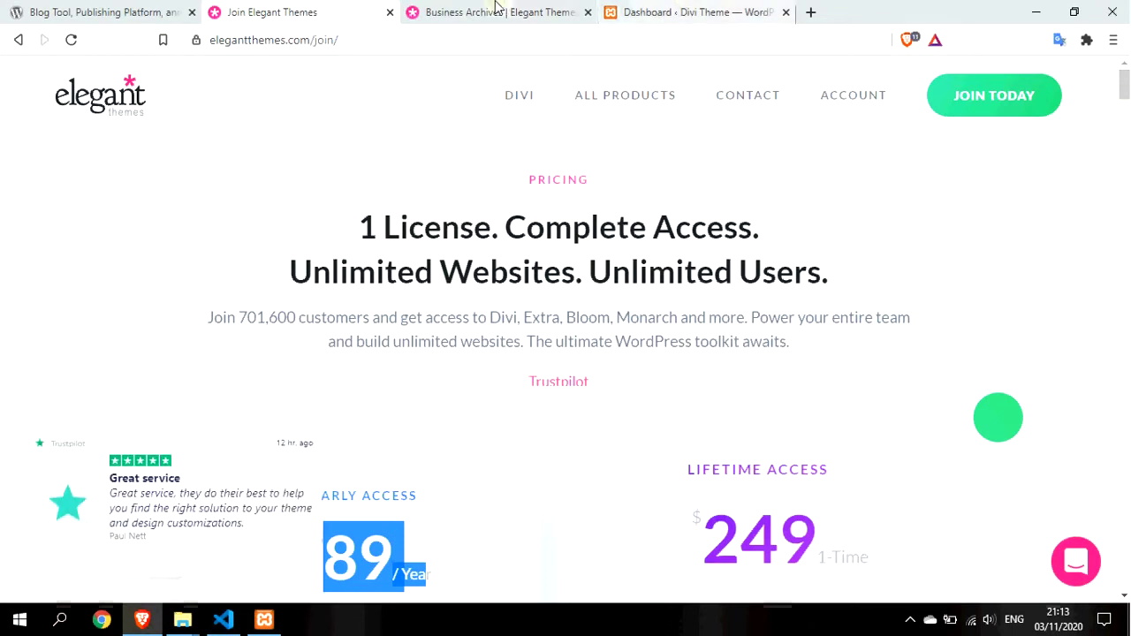
Step: Check the local WordPress dashboard and its localhost address against the Elegant Themes pricing page, ending on the dashboard
left_click(619, 13)
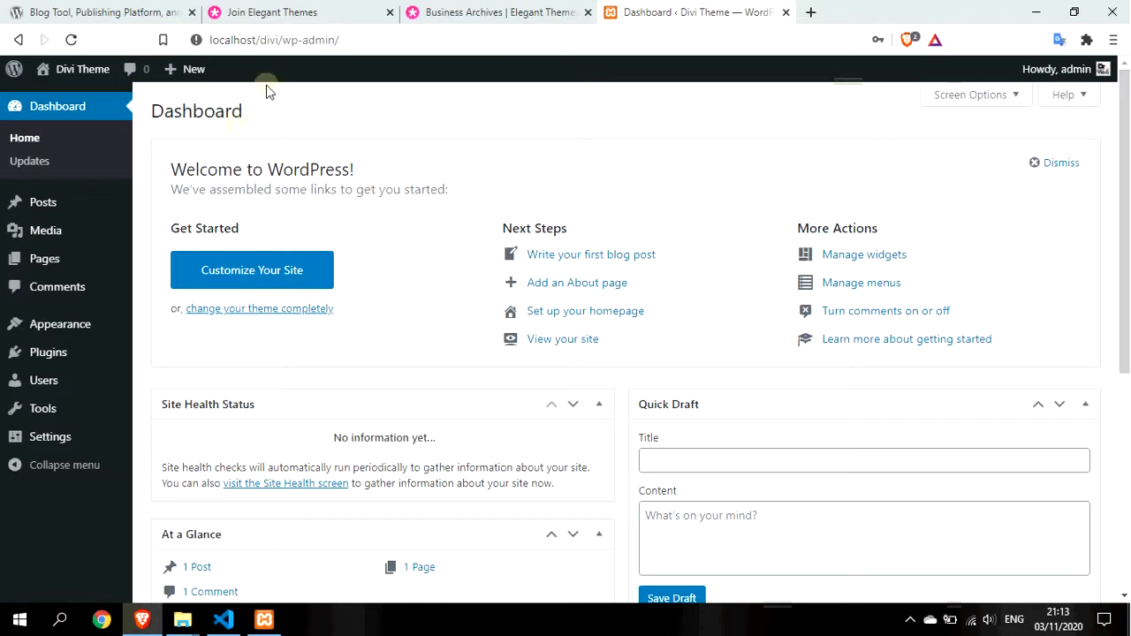
left_click_drag(259, 39, 176, 35)
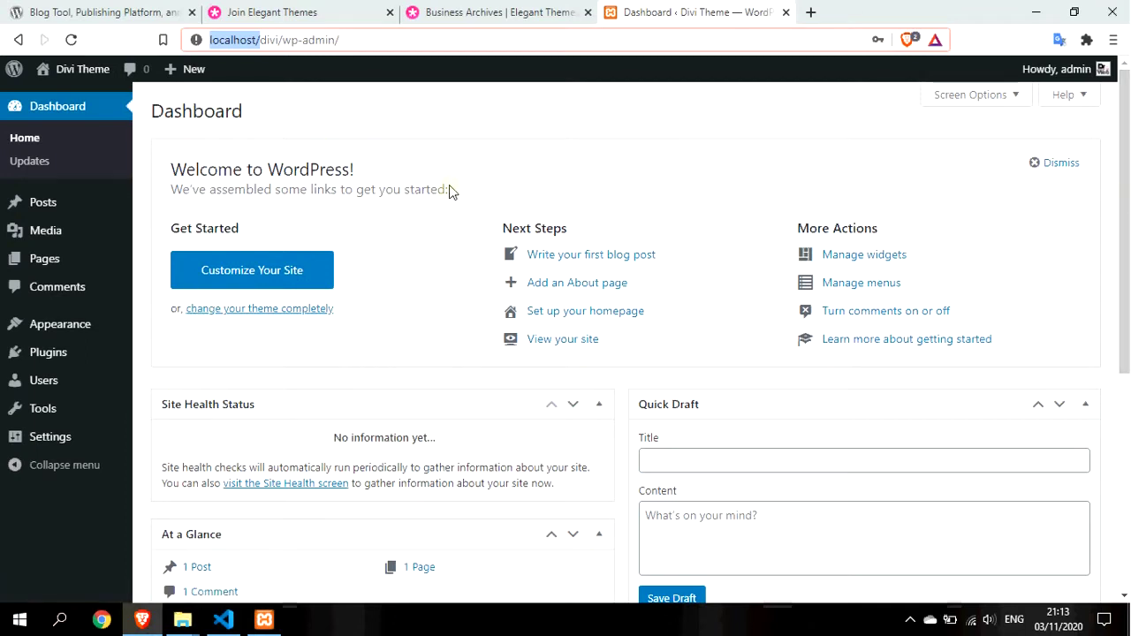
left_click_drag(1124, 199, 1124, 203)
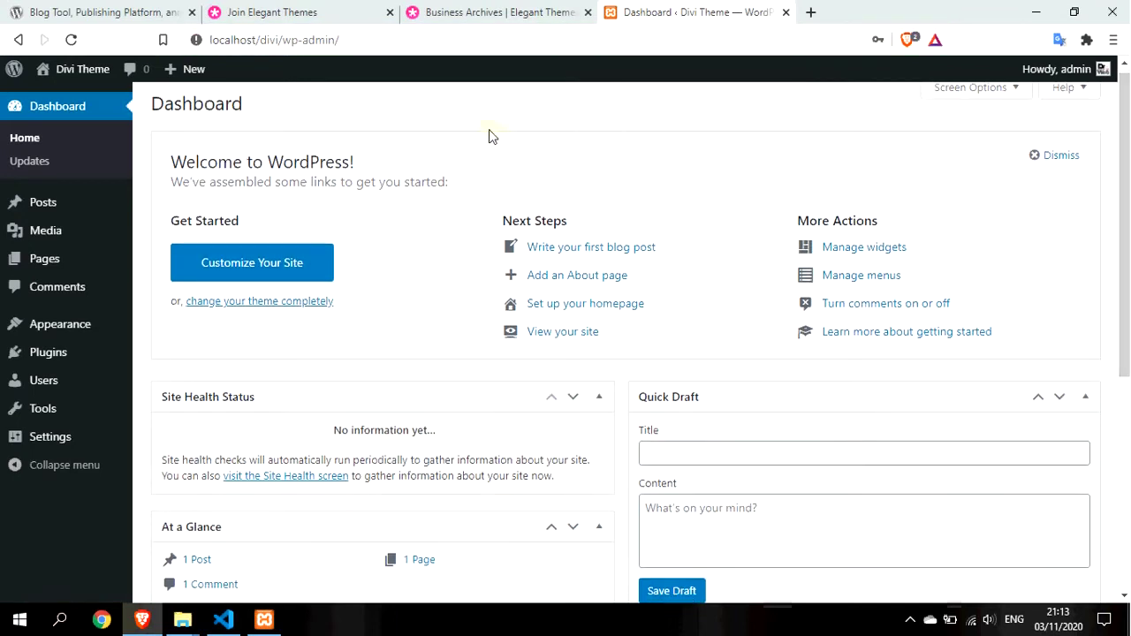
left_click(301, 12)
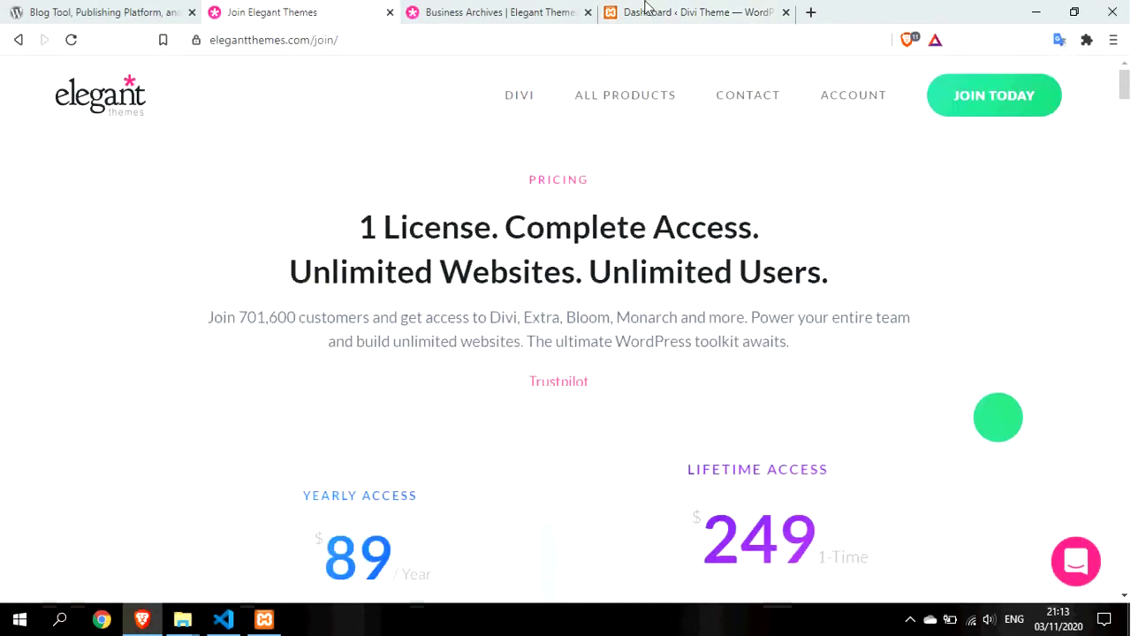
left_click(680, 13)
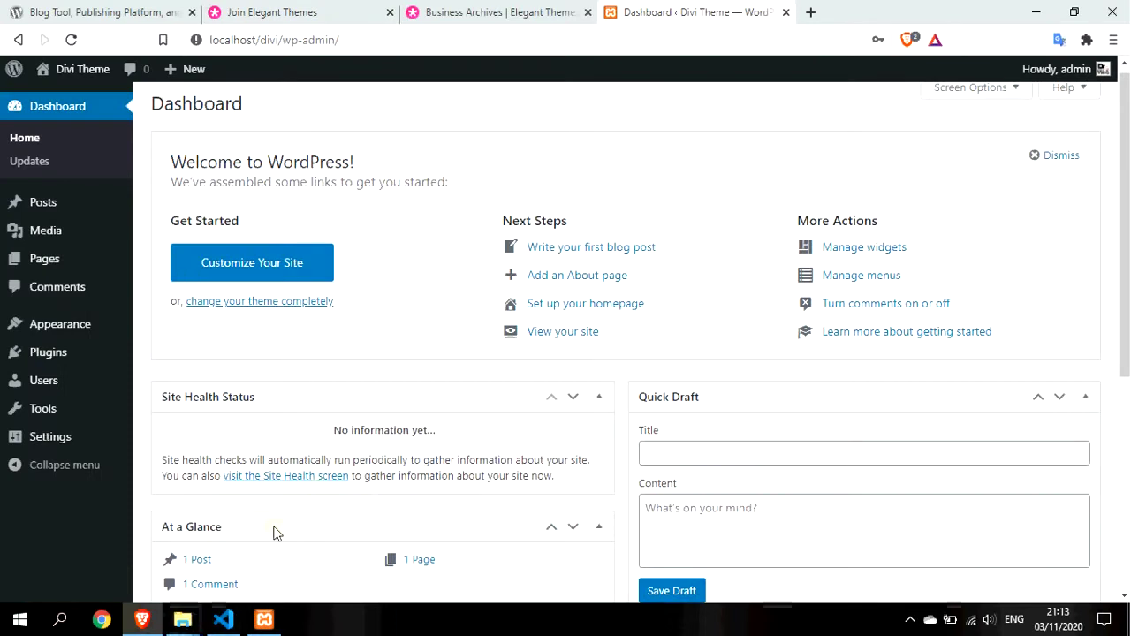
Step: Switch to File Explorer, look through the theme files under Documents > Wordpress > Divi, and copy the inner Divi folder
left_click(188, 622)
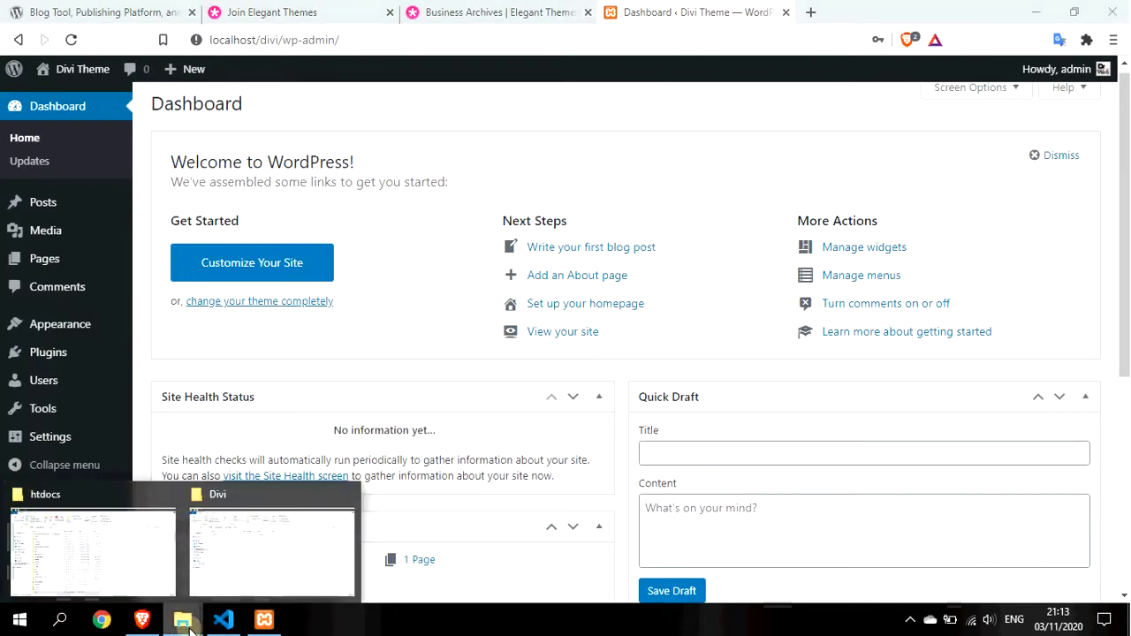
left_click(252, 568)
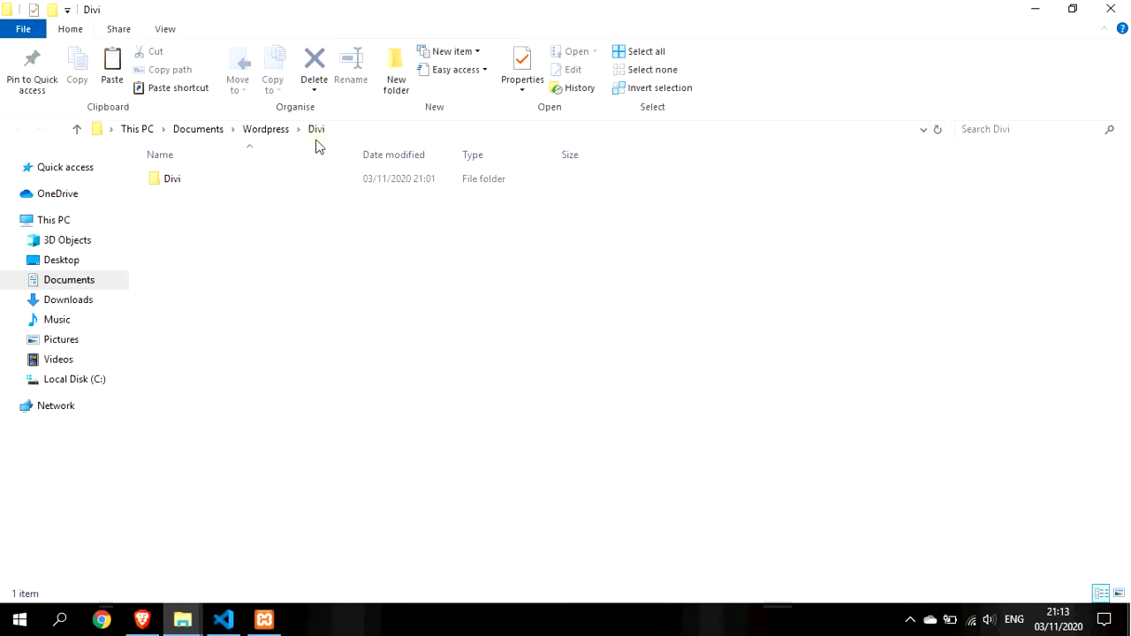
double_click(174, 180)
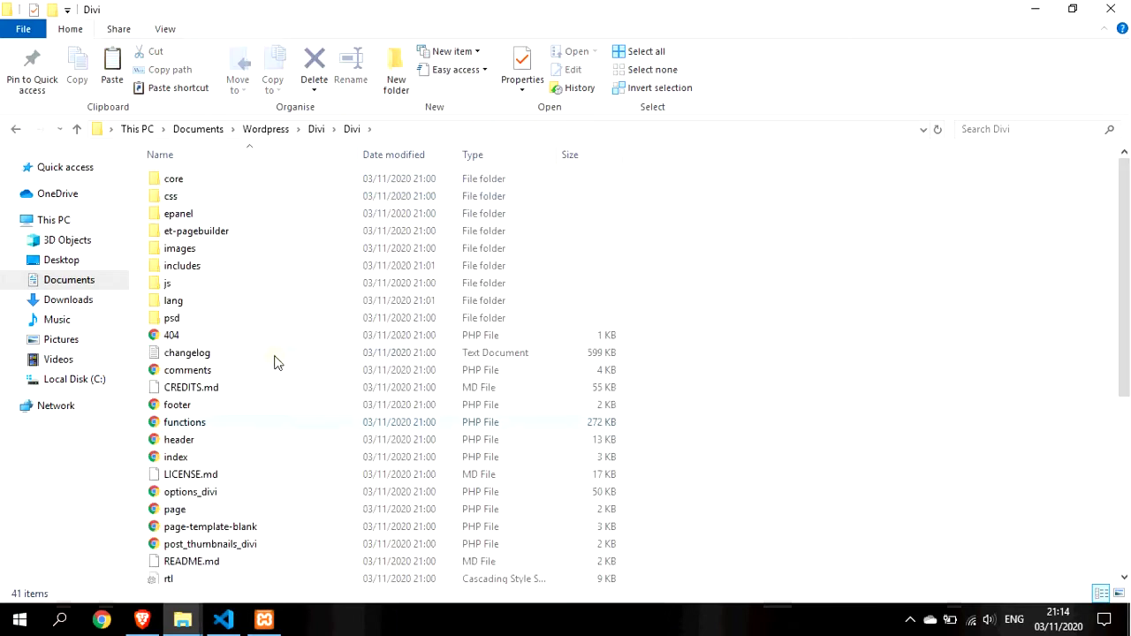
scroll(274, 360, "down", 6)
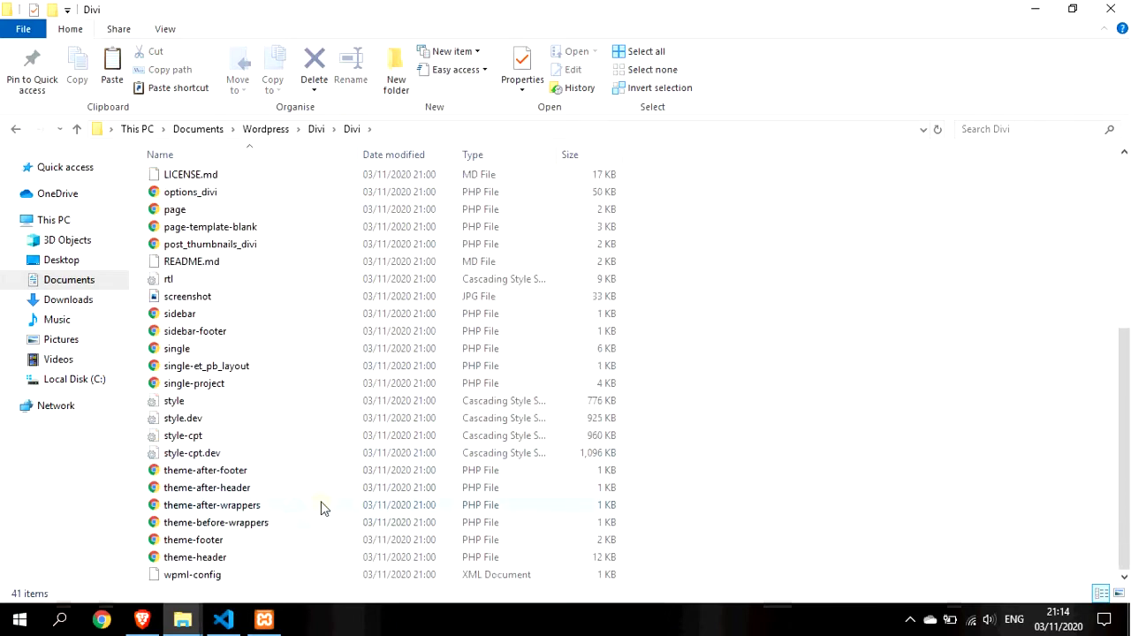
scroll(320, 519, "up", 6)
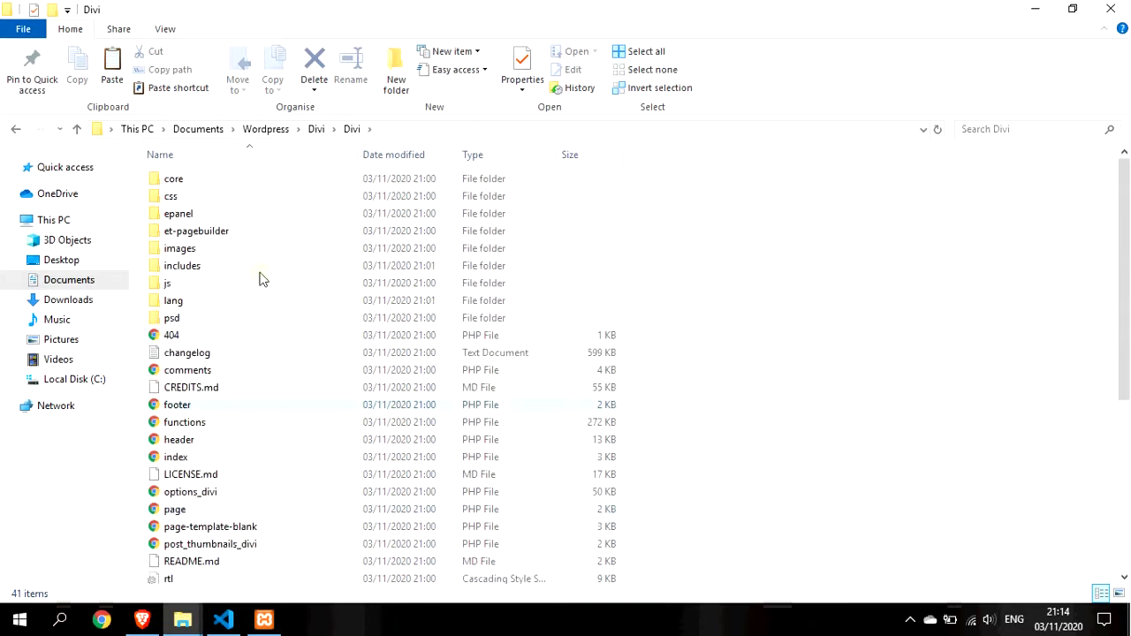
left_click(316, 130)
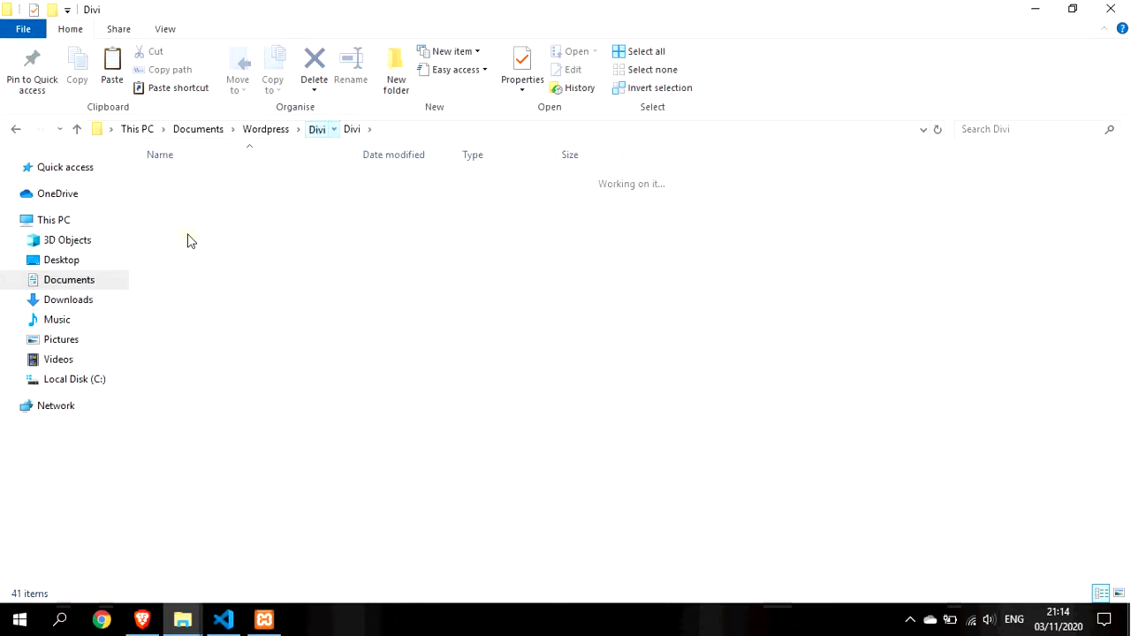
right_click(171, 188)
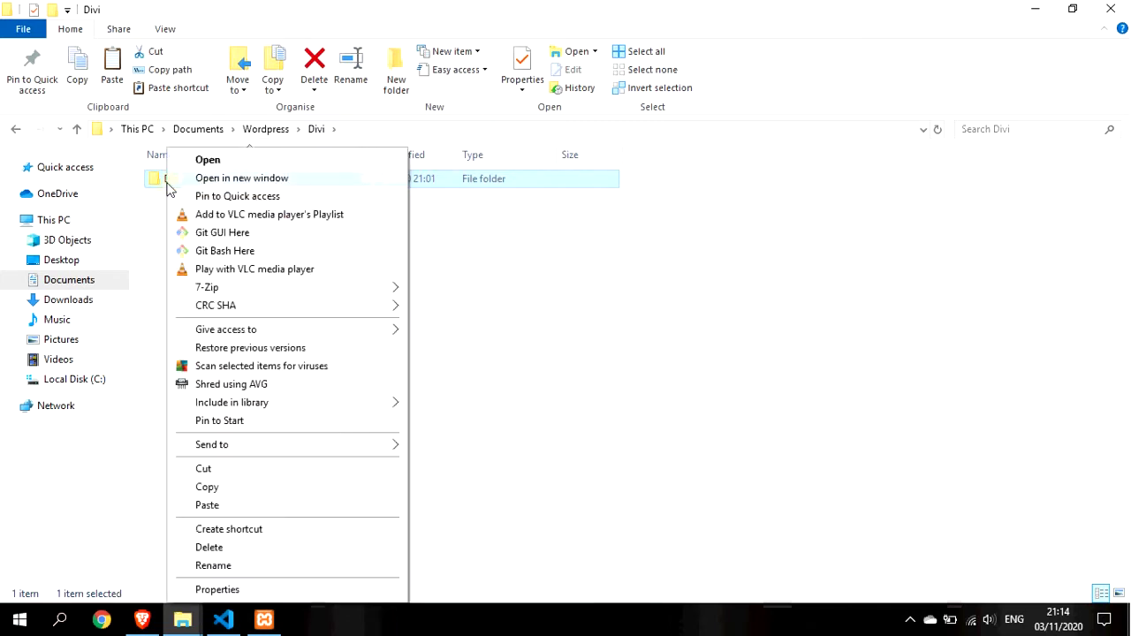
left_click(281, 496)
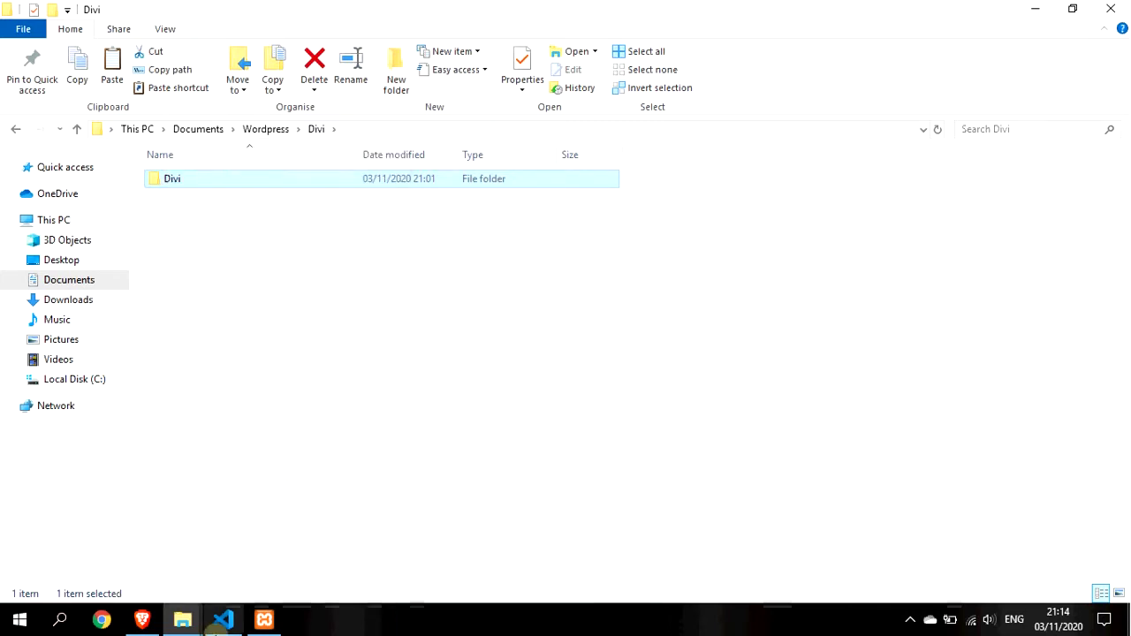
Step: In the xampp htdocs window, open the local site's themes folder at divi > wp-content > themes
left_click(180, 621)
left_click(162, 582)
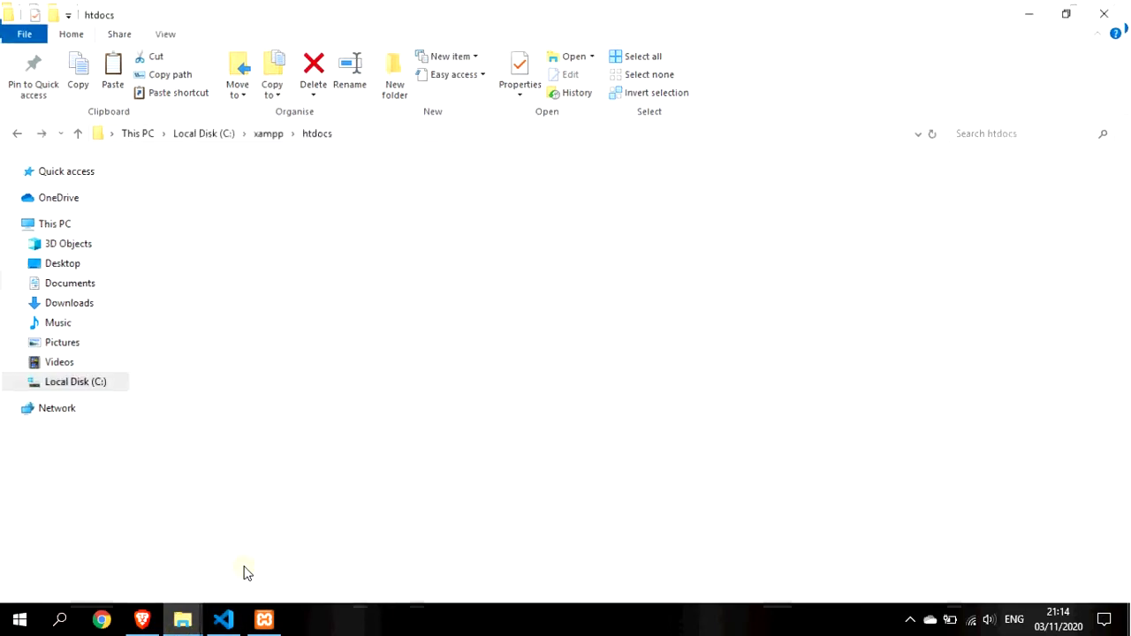
scroll(240, 525, "down", 3)
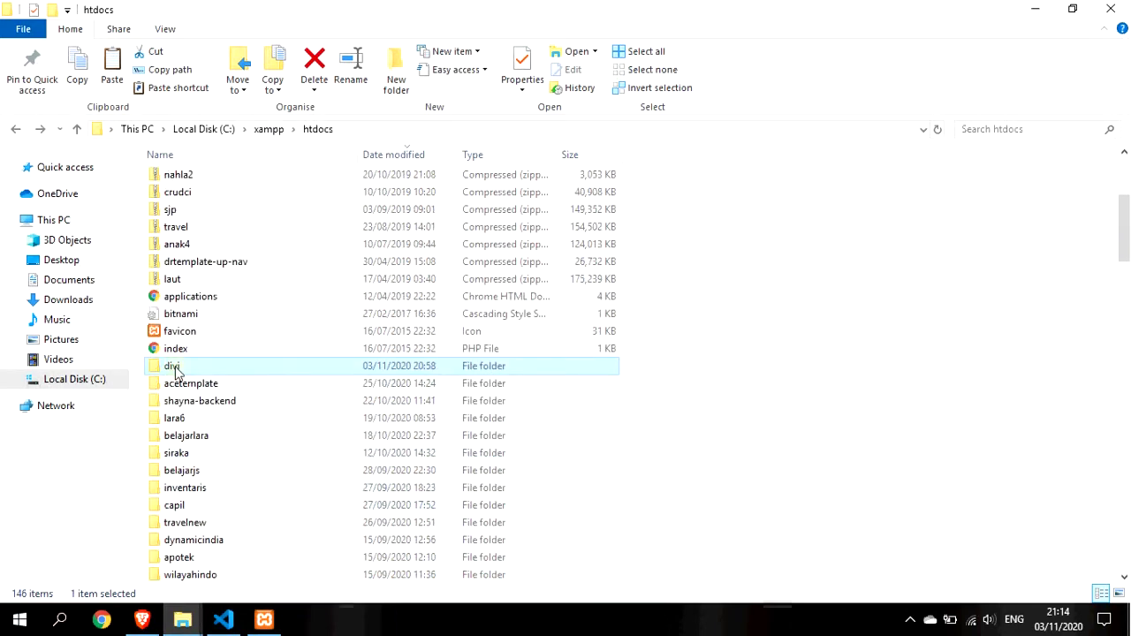
double_click(173, 366)
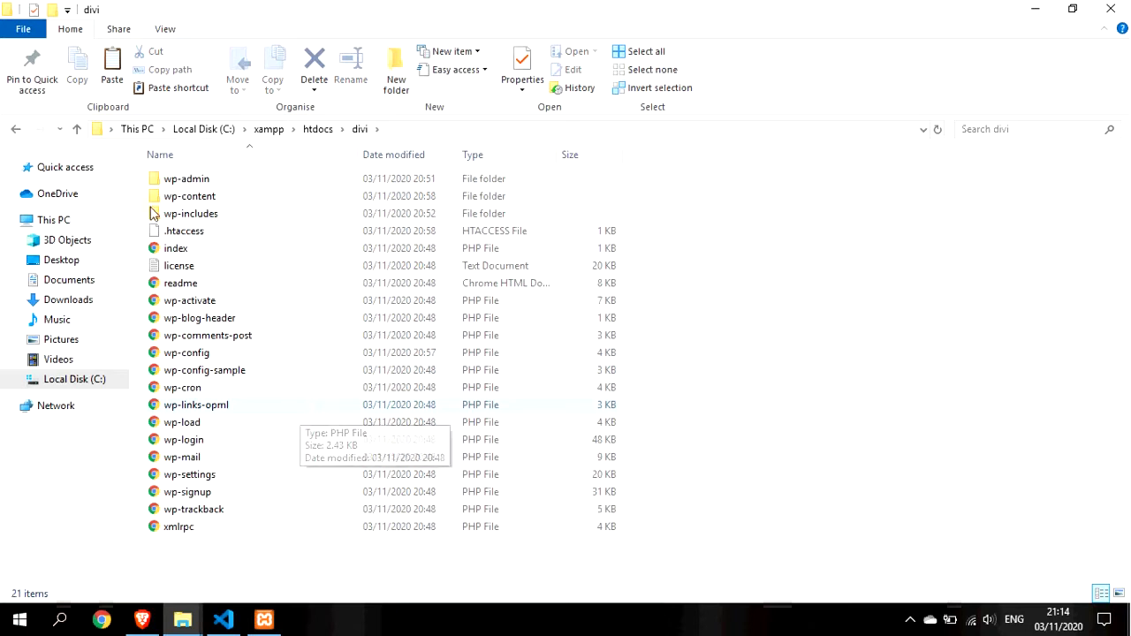
left_click(190, 204)
double_click(189, 203)
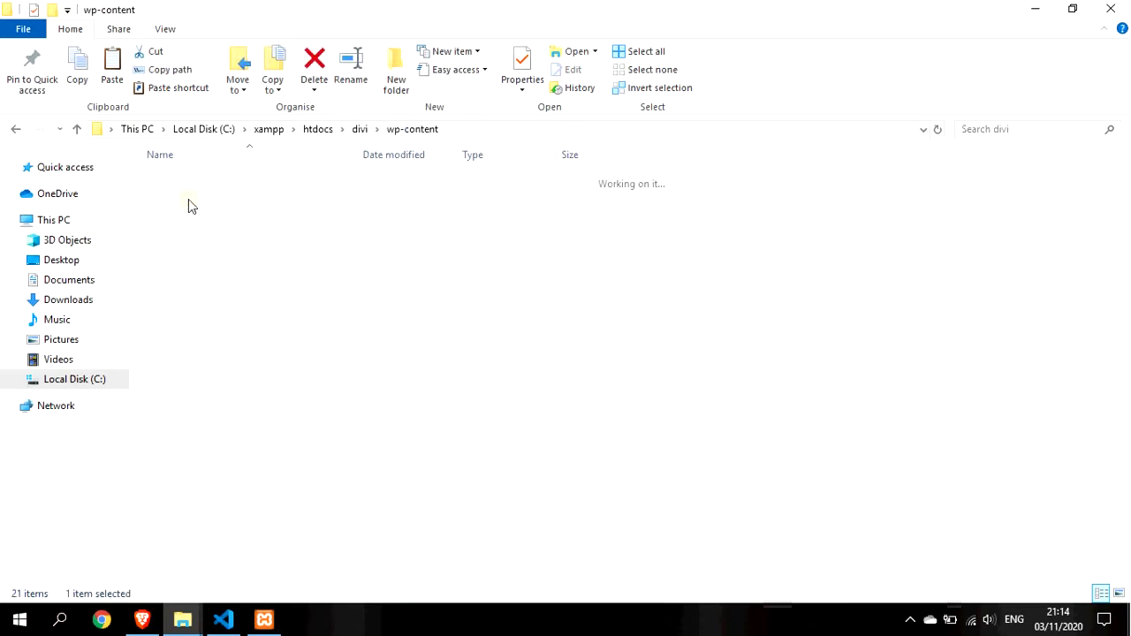
left_click(189, 198)
double_click(189, 198)
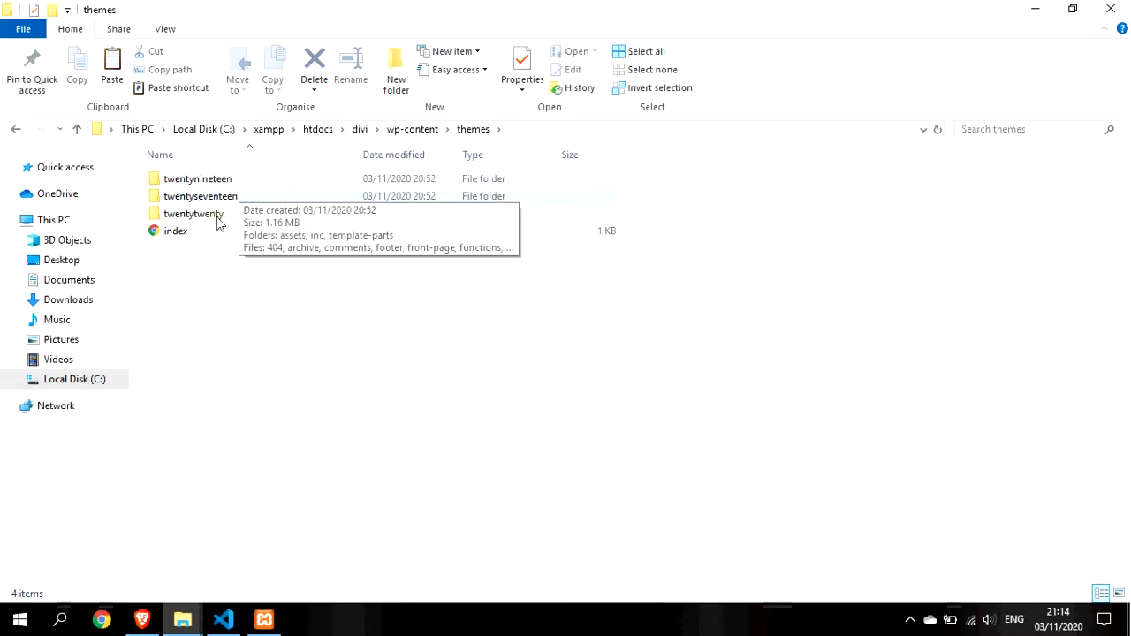
Step: Paste the copied Divi folder into the themes folder and return to the WordPress dashboard in Brave
right_click(229, 314)
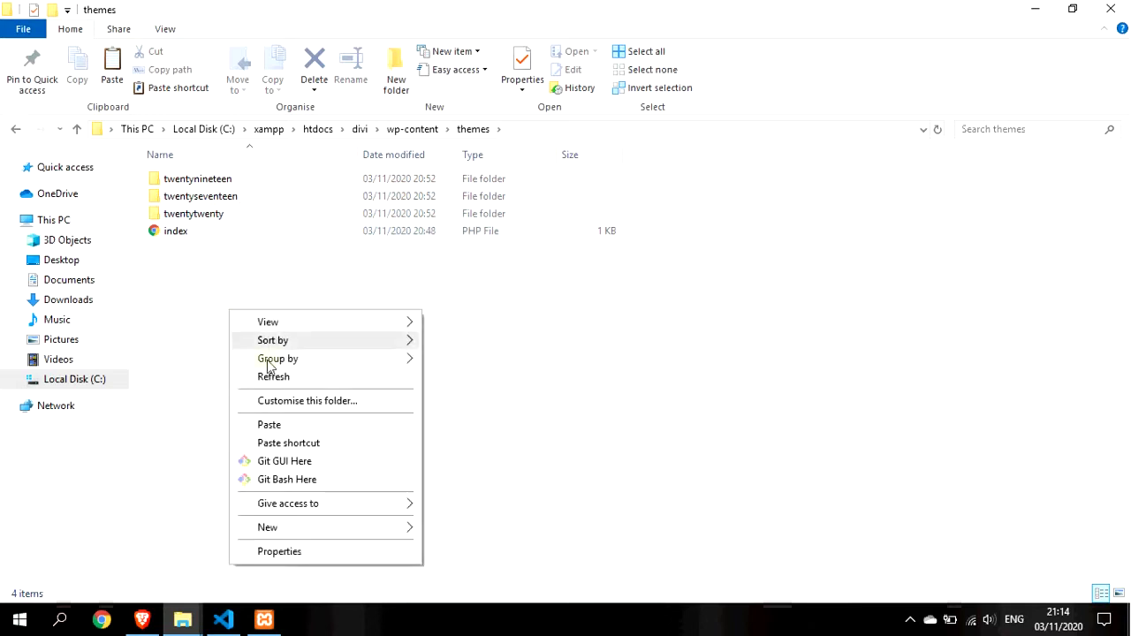
left_click(269, 425)
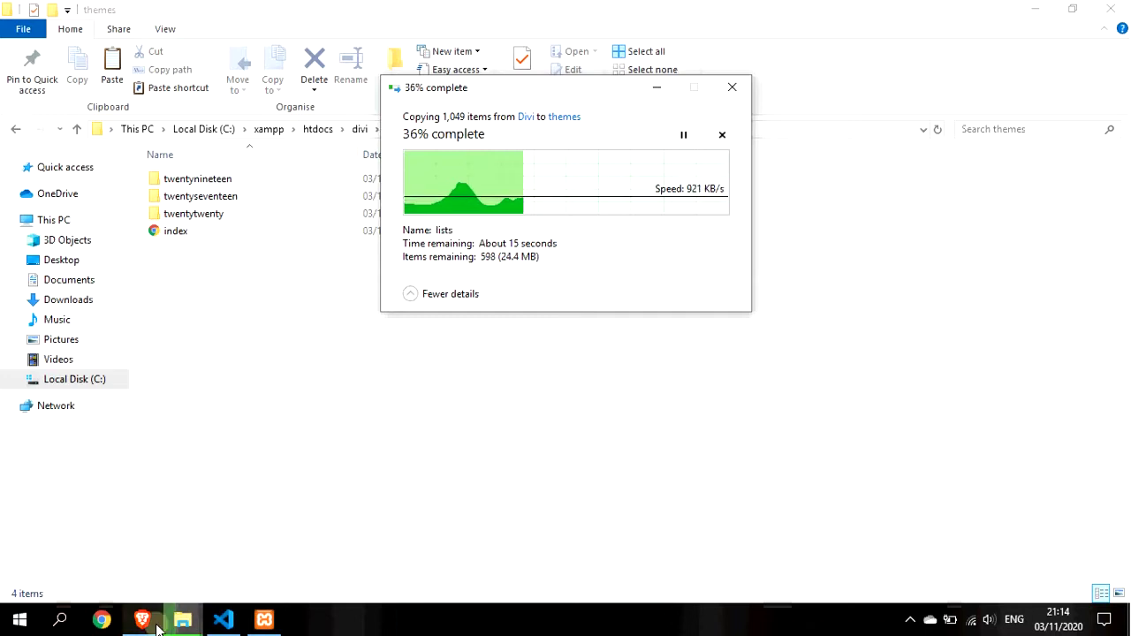
mouse_move(150, 620)
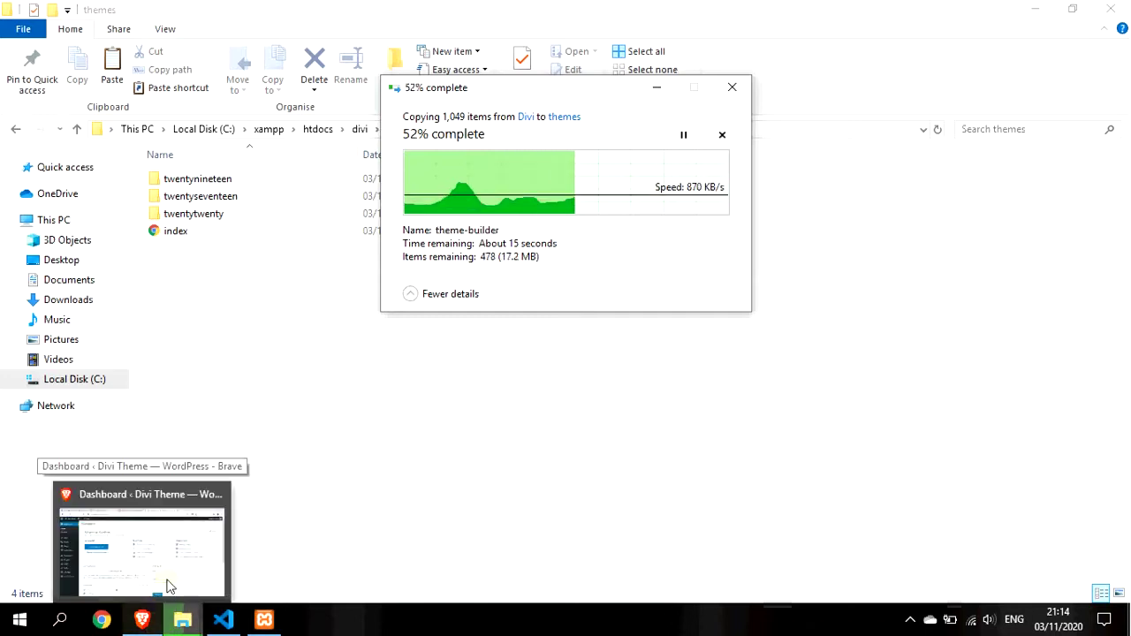
left_click(170, 587)
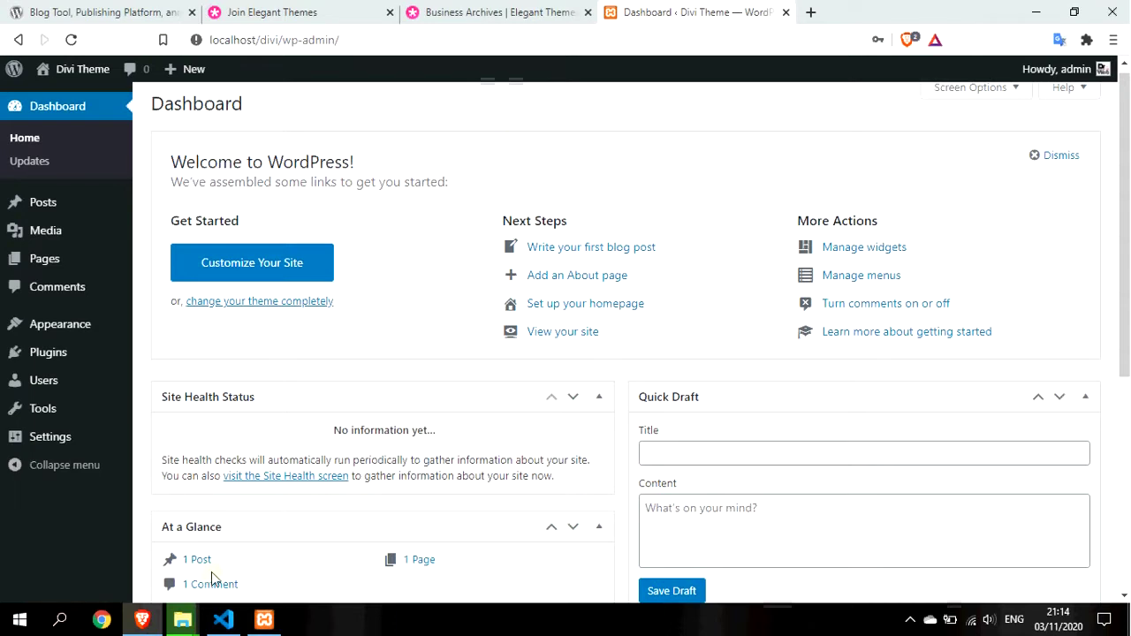
mouse_move(183, 619)
left_click(371, 538)
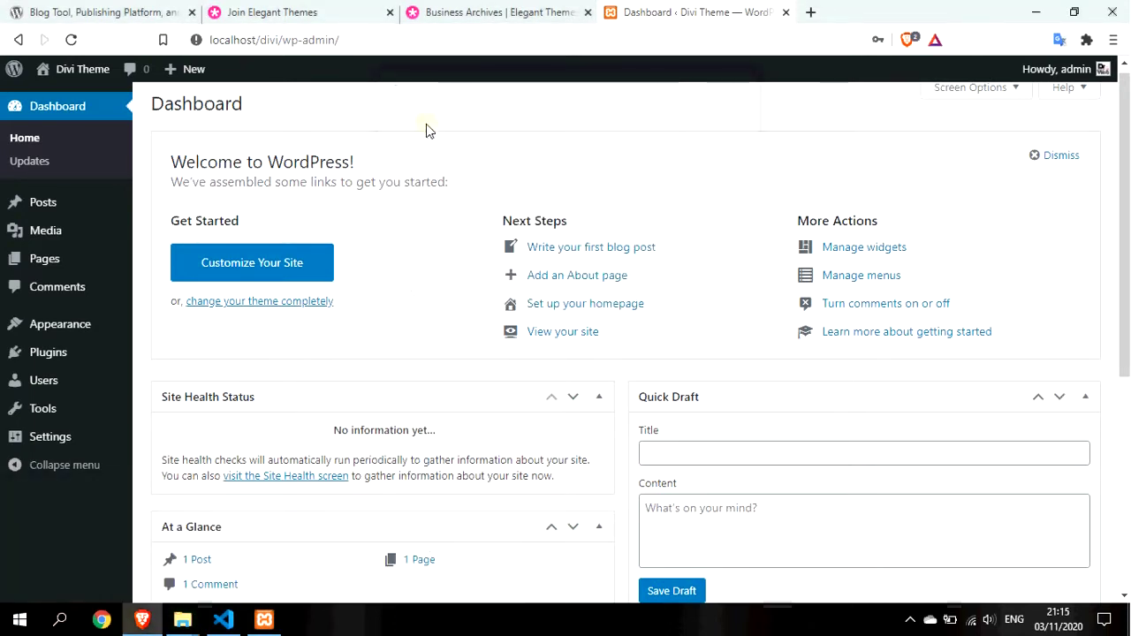
Step: Open the site's installed themes page and locate the Divi theme
mouse_move(66, 333)
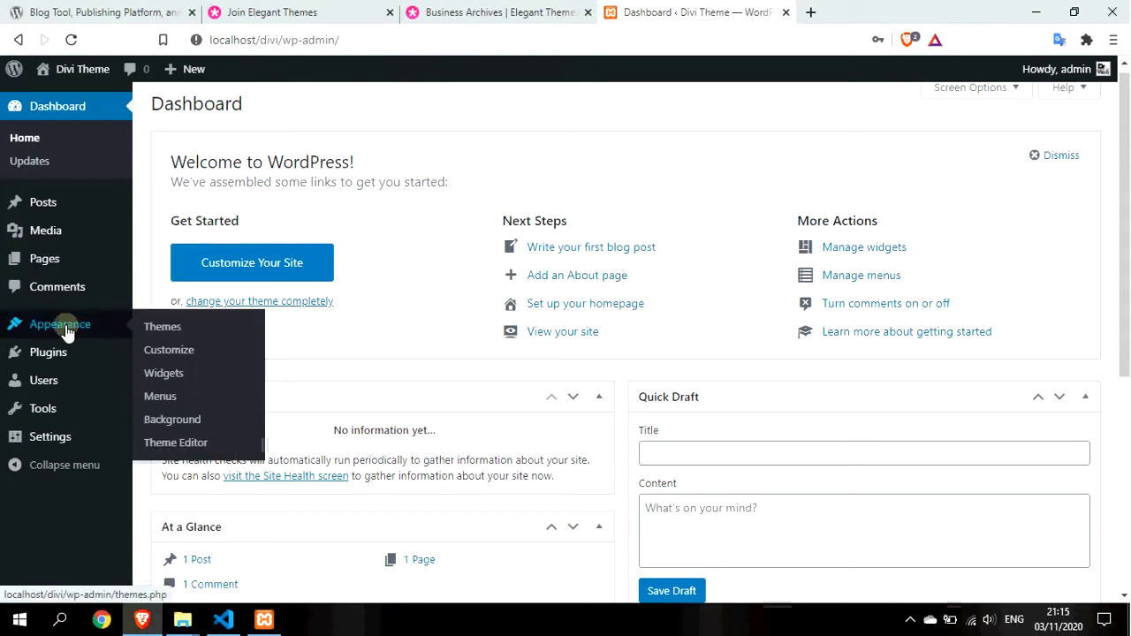
left_click(162, 326)
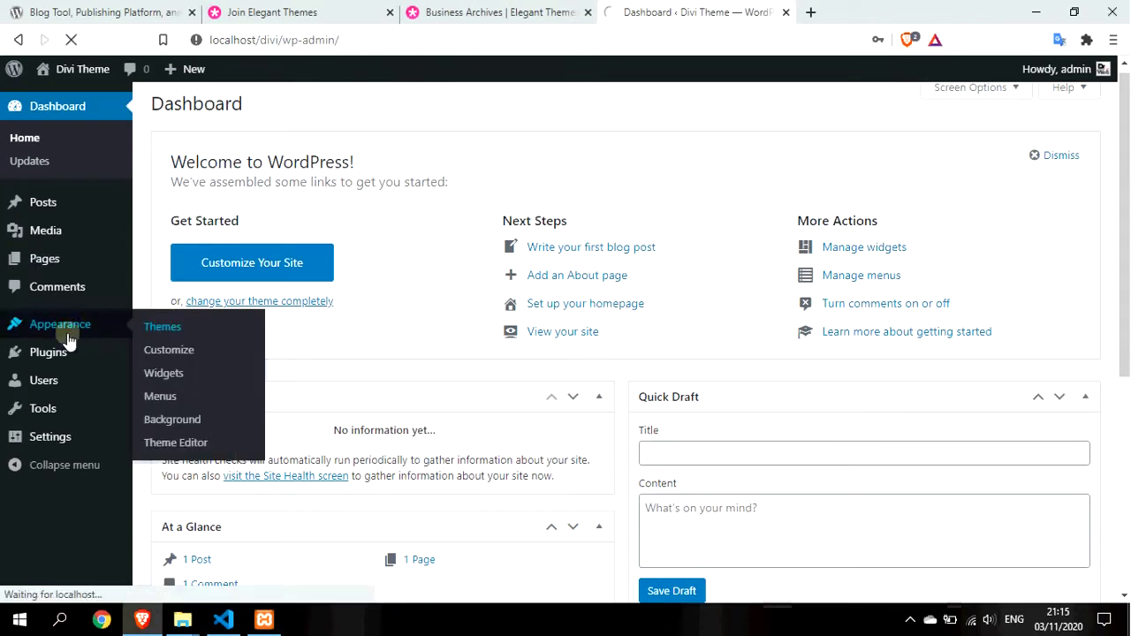
left_click(162, 326)
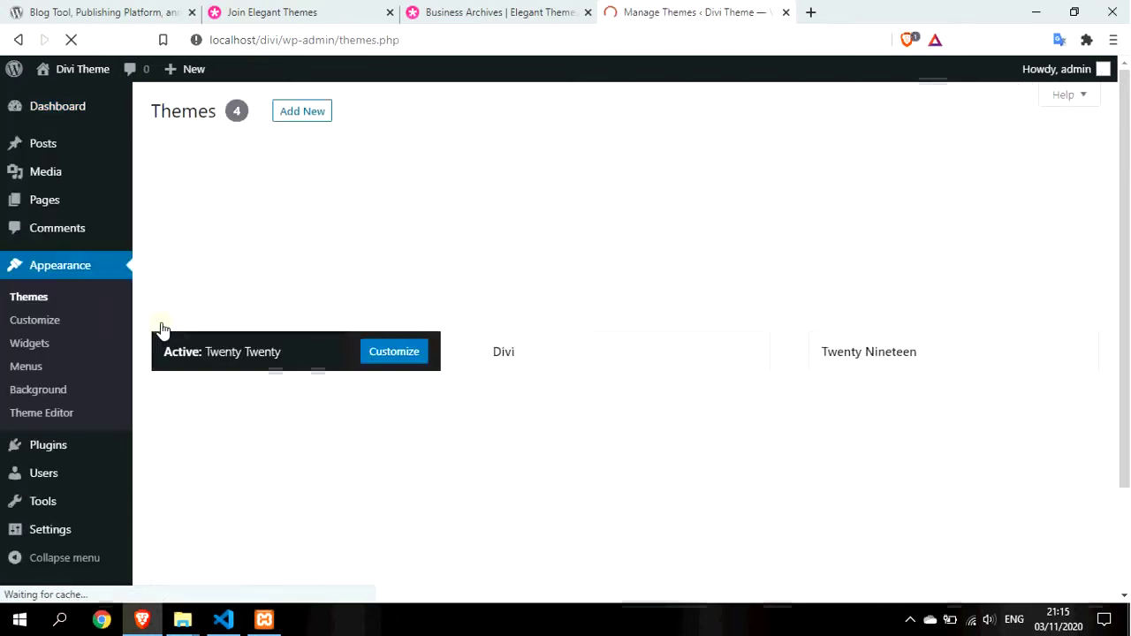
mouse_move(694, 330)
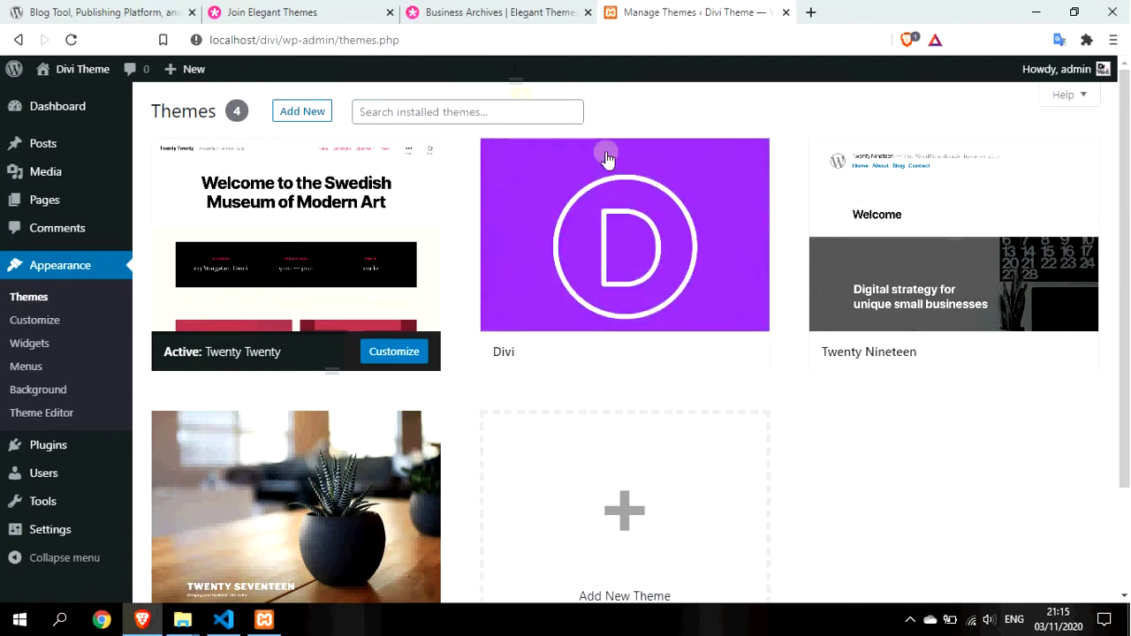
Step: Review the yearly and lifetime access prices on the Elegant Themes join page and look over the site's Divi links
left_click(297, 13)
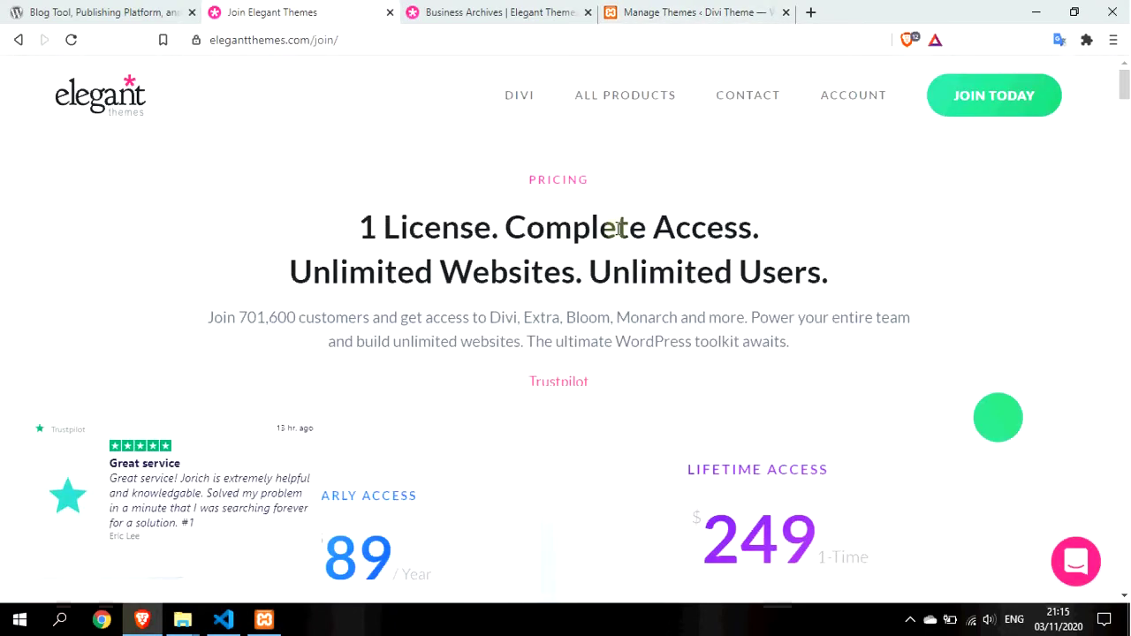
scroll(616, 228, "down", 4)
scroll(598, 290, "down", 2)
scroll(524, 313, "up", 4)
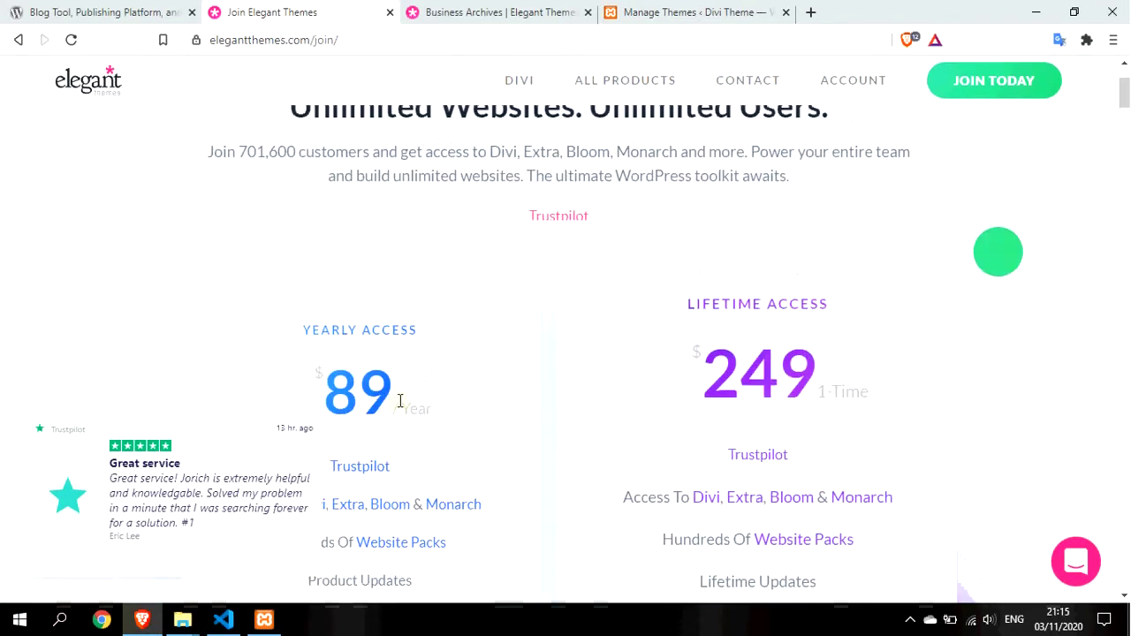
left_click_drag(428, 405, 320, 393)
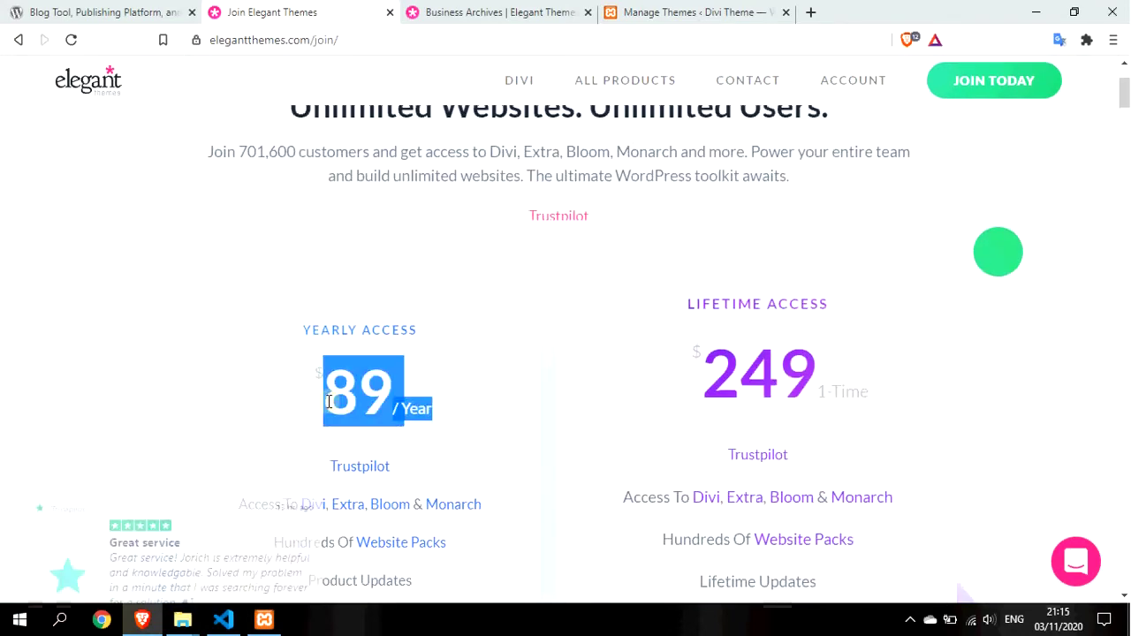
left_click(555, 344)
scroll(547, 331, "up", 2)
mouse_move(522, 83)
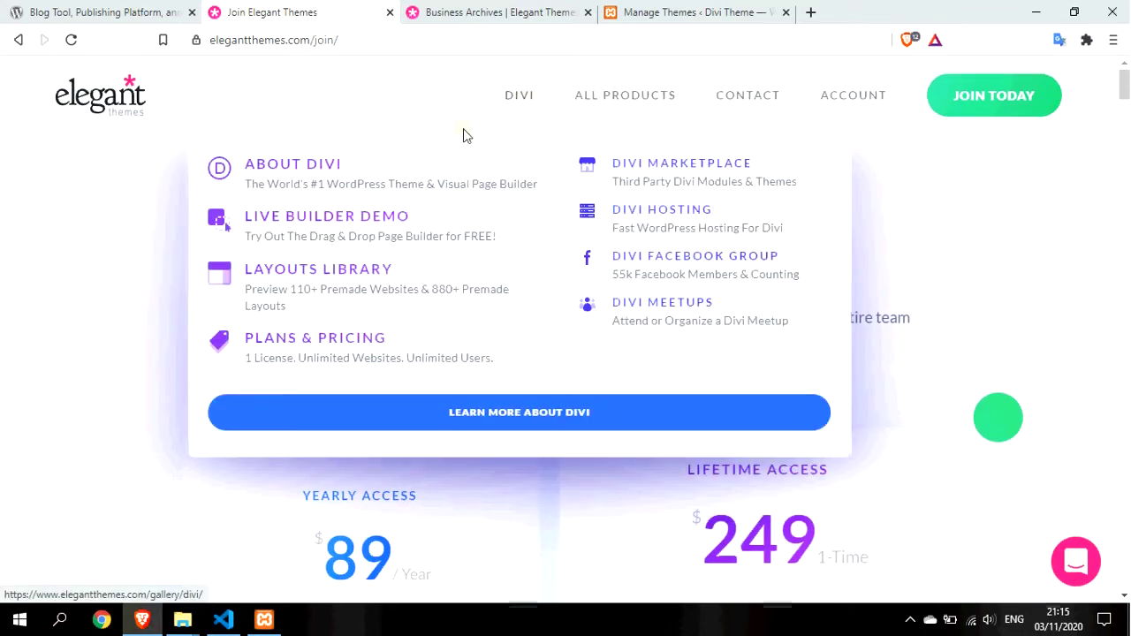
scroll(707, 433, "down", 5)
scroll(713, 433, "up", 4)
Step: Open the Elegant Themes home page and examine its showcase of website categories and the section on building pages visually
left_click(111, 94)
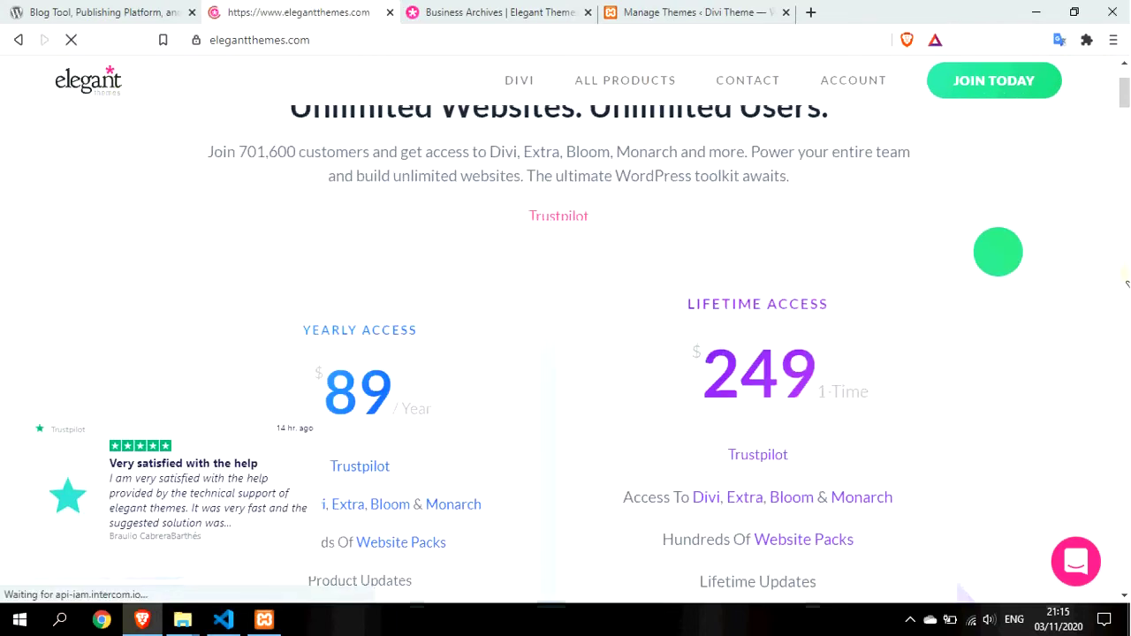
scroll(846, 416, "down", 5)
scroll(846, 416, "down", 13)
scroll(846, 416, "down", 2)
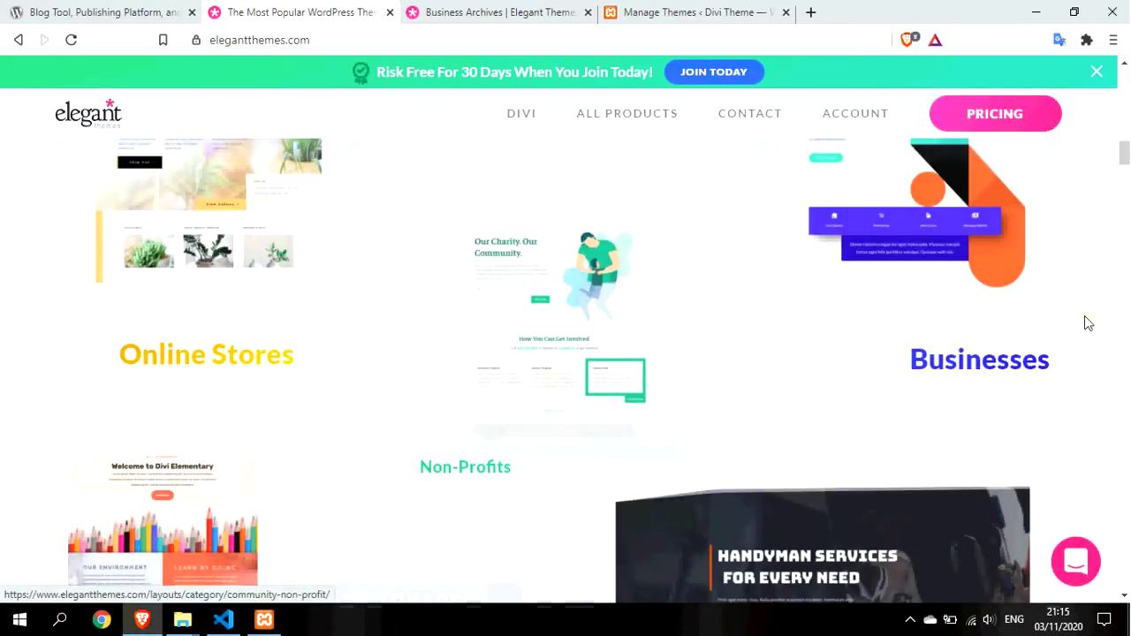
scroll(914, 245, "up", 1)
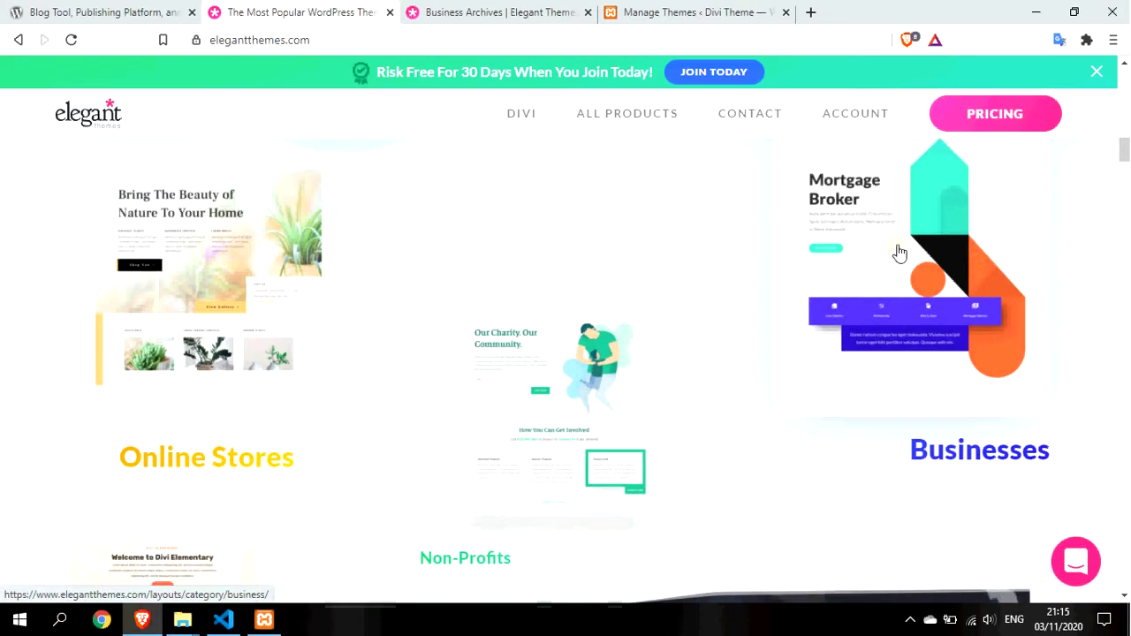
scroll(899, 253, "down", 4)
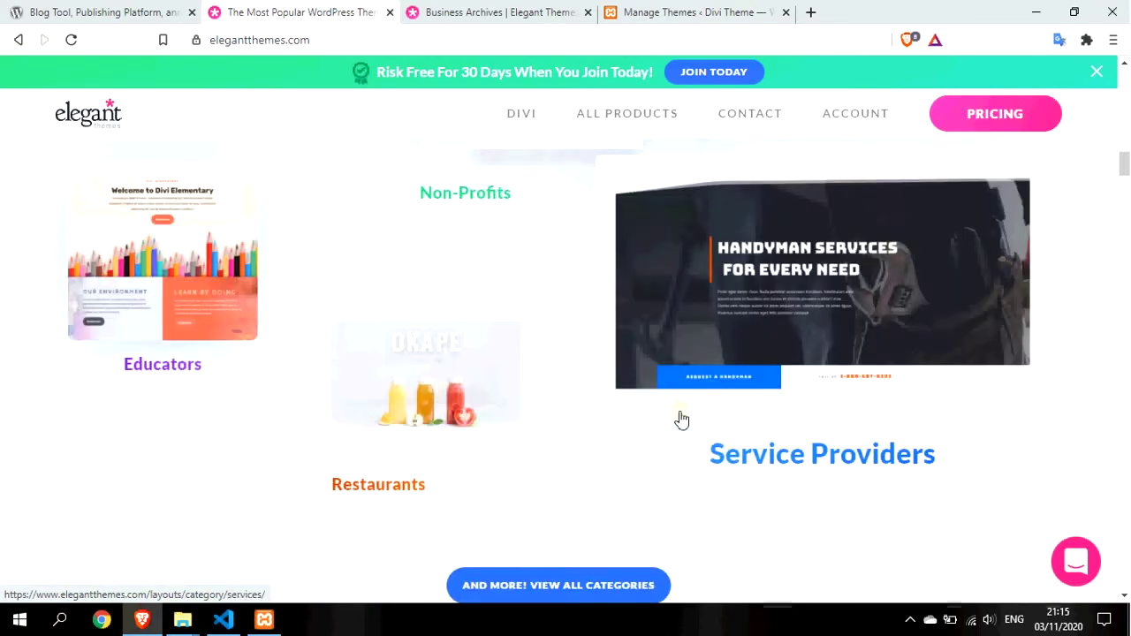
scroll(682, 420, "down", 3)
scroll(808, 340, "up", 2)
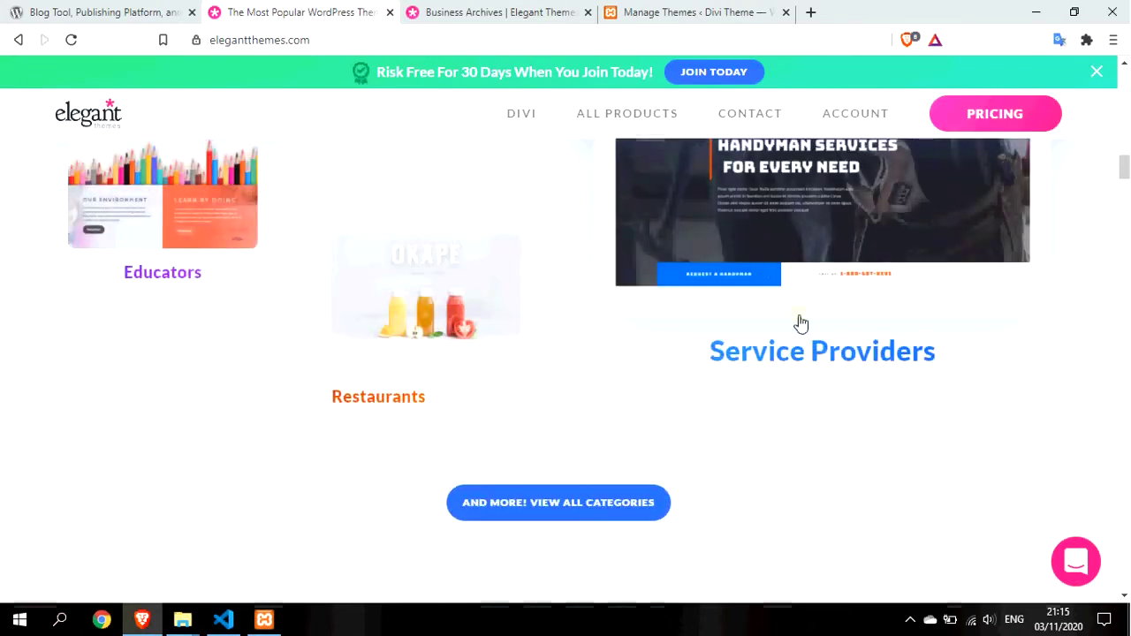
scroll(800, 324, "up", 2)
scroll(786, 417, "up", 1)
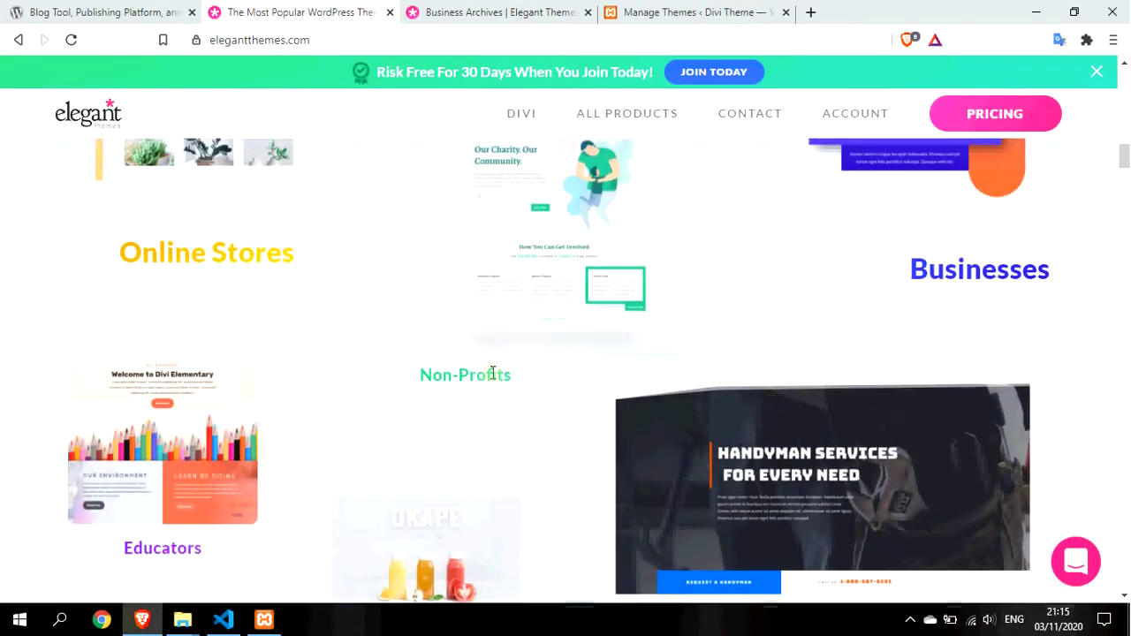
scroll(556, 345, "up", 1)
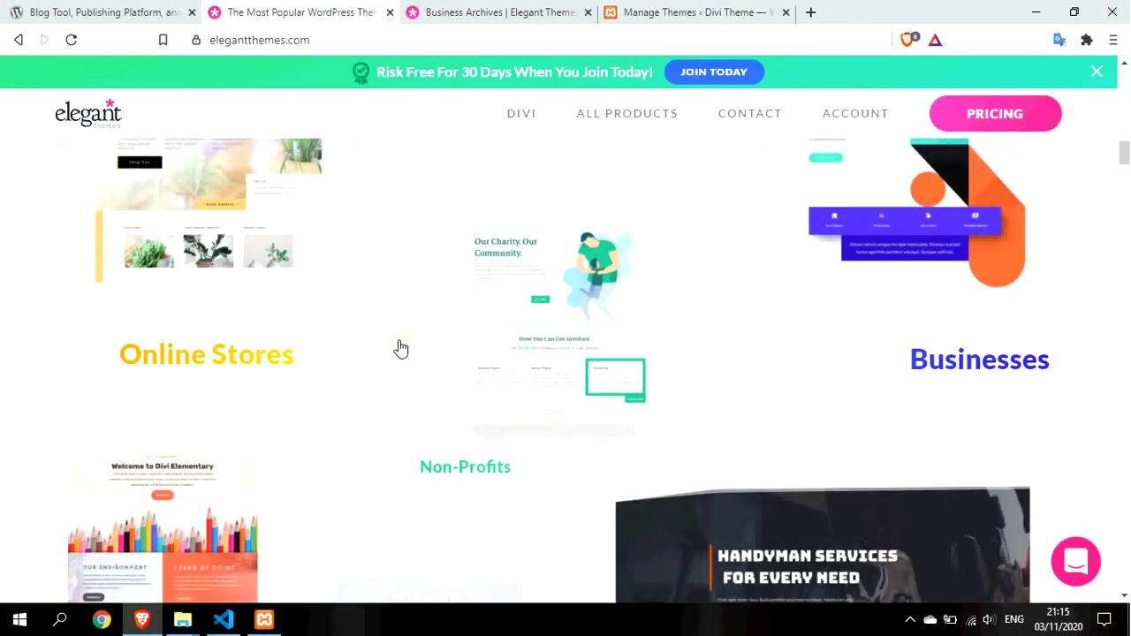
scroll(656, 429, "down", 6)
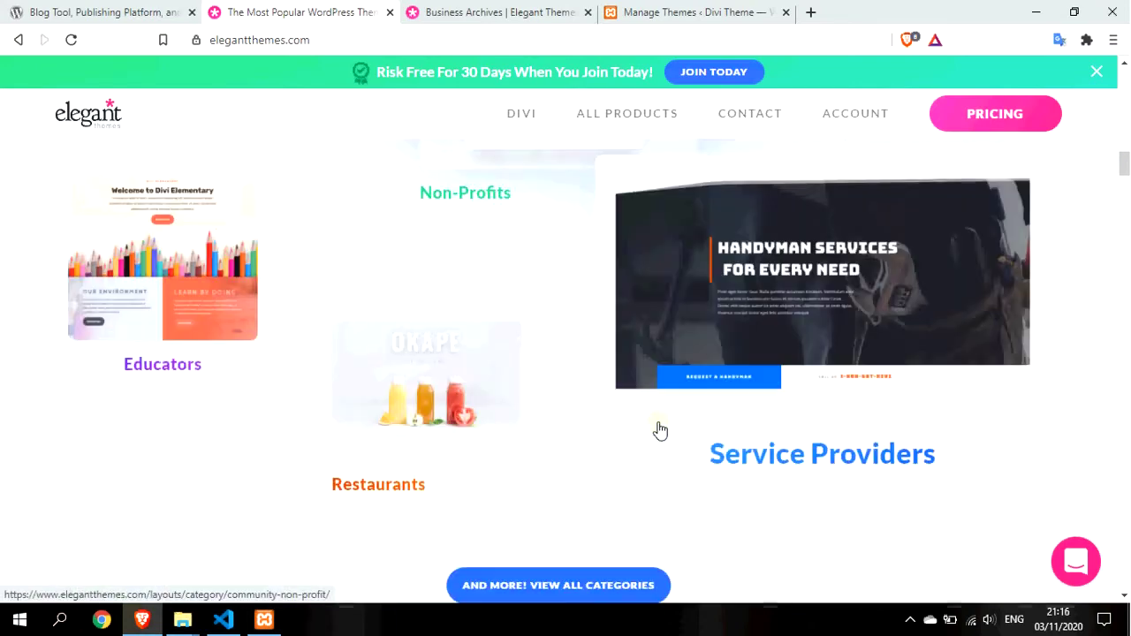
scroll(657, 430, "down", 3)
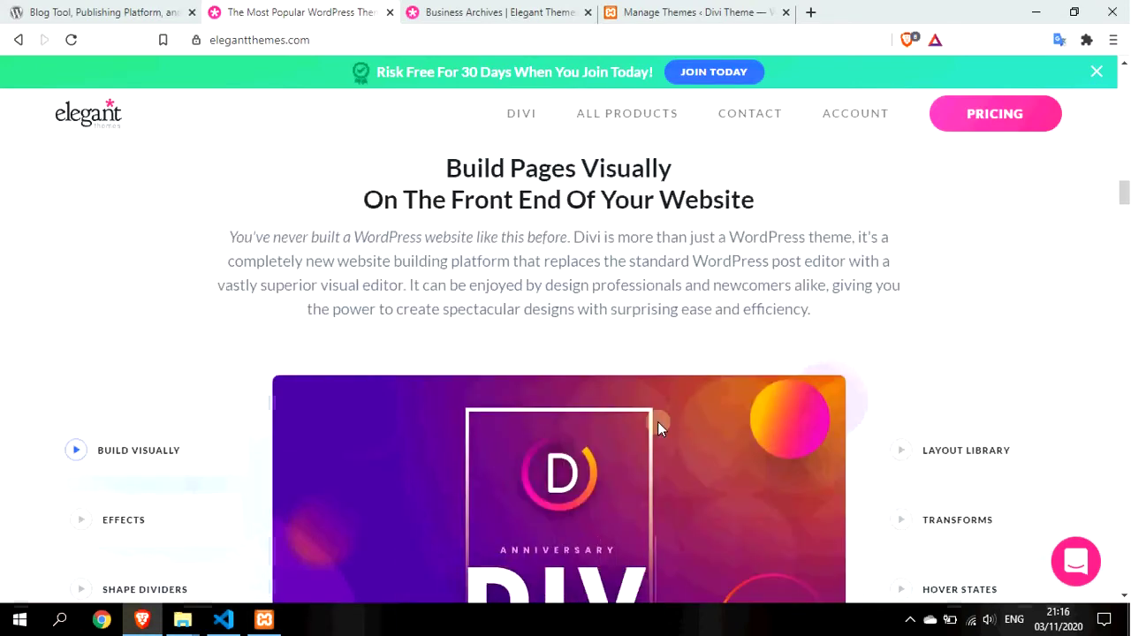
scroll(657, 430, "down", 2)
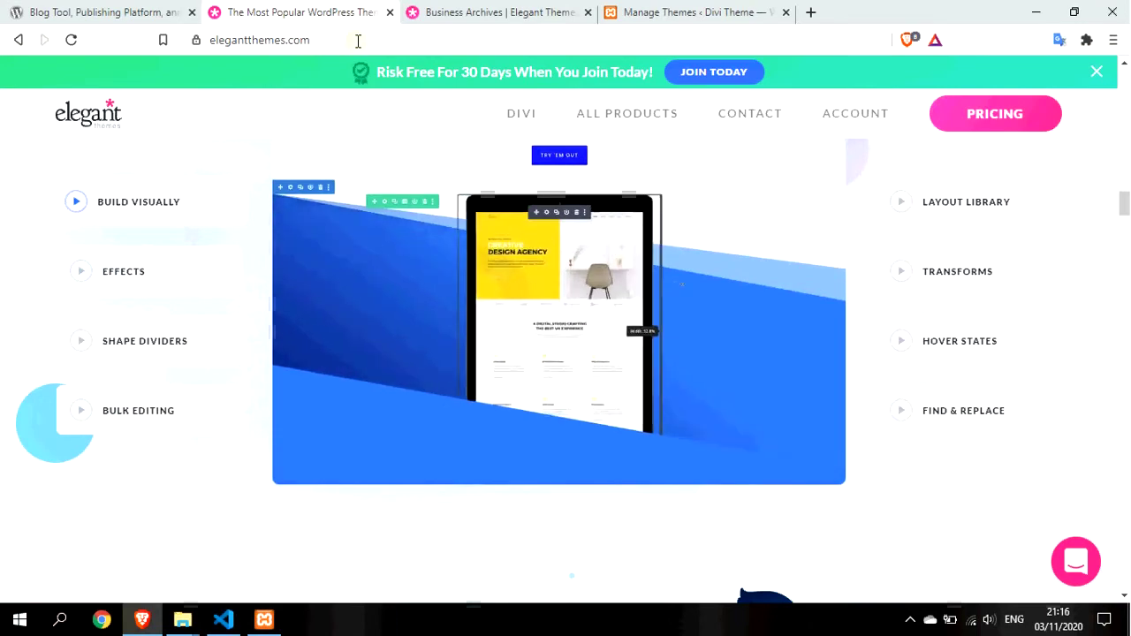
left_click(287, 40)
Step: Browse the Divi layout packs in the Business category on the Elegant Themes layouts page
left_click(507, 7)
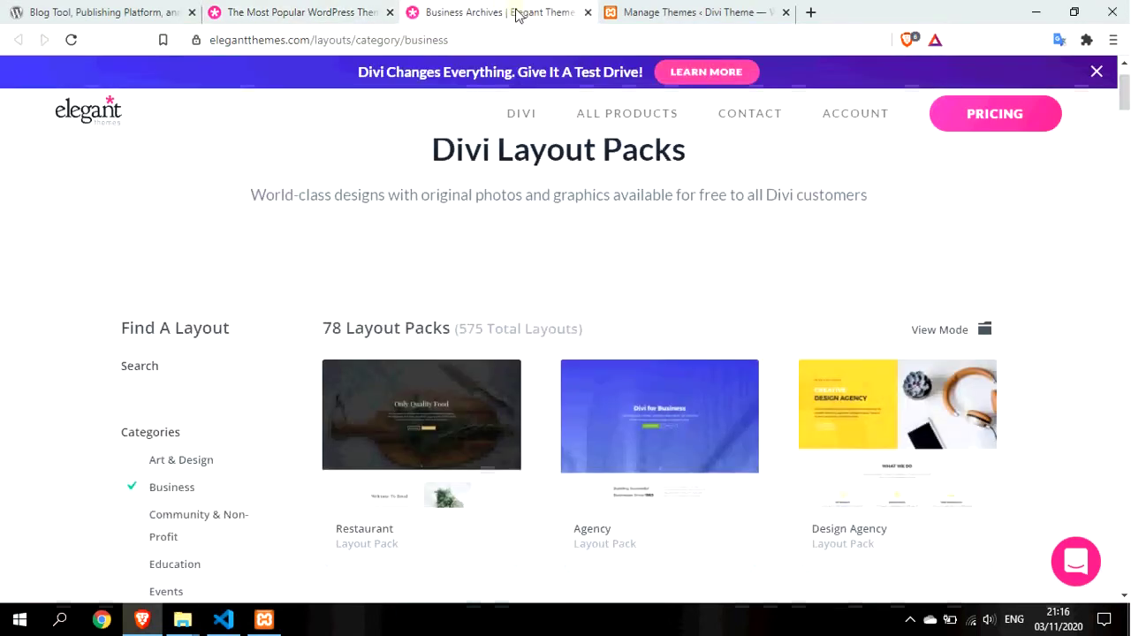
scroll(522, 392, "down", 1)
scroll(521, 391, "down", 2)
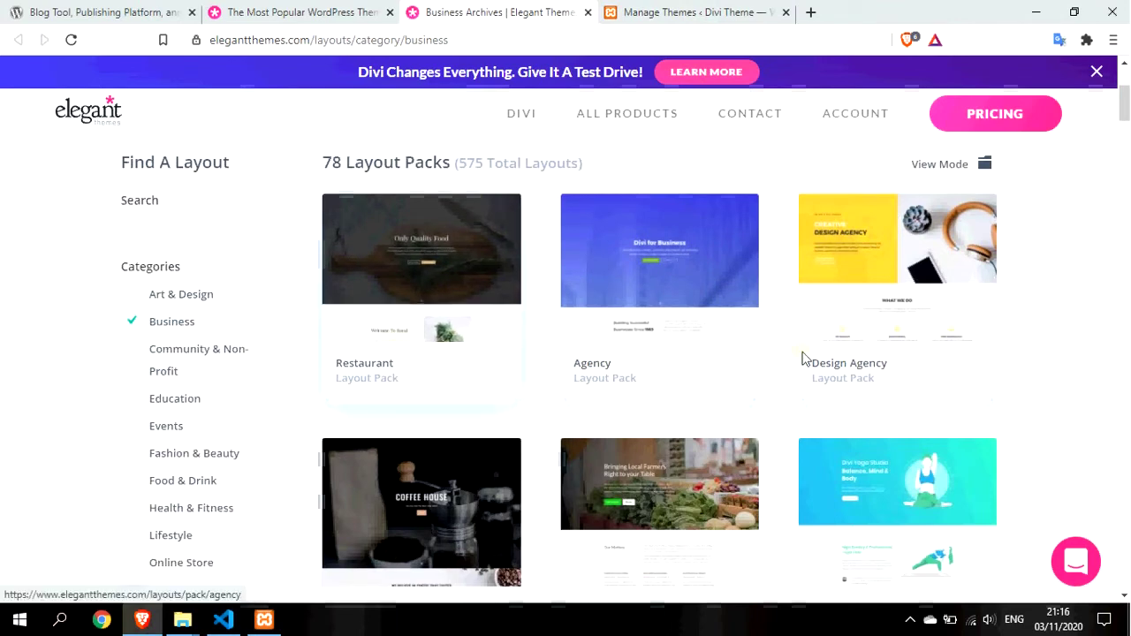
scroll(530, 393, "down", 2)
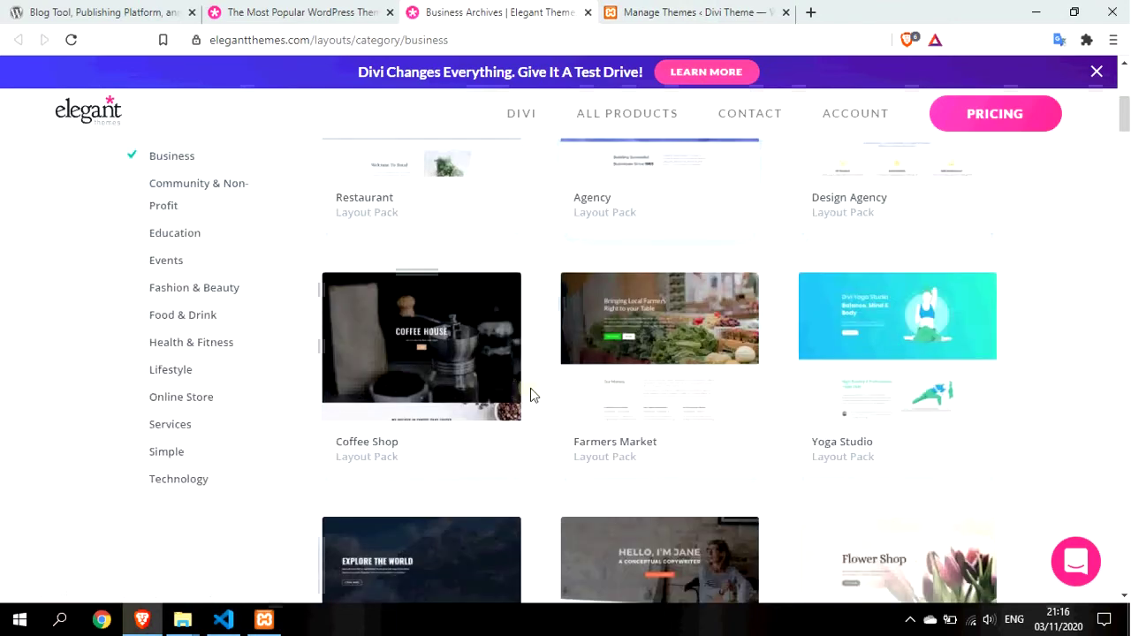
scroll(725, 409, "down", 5)
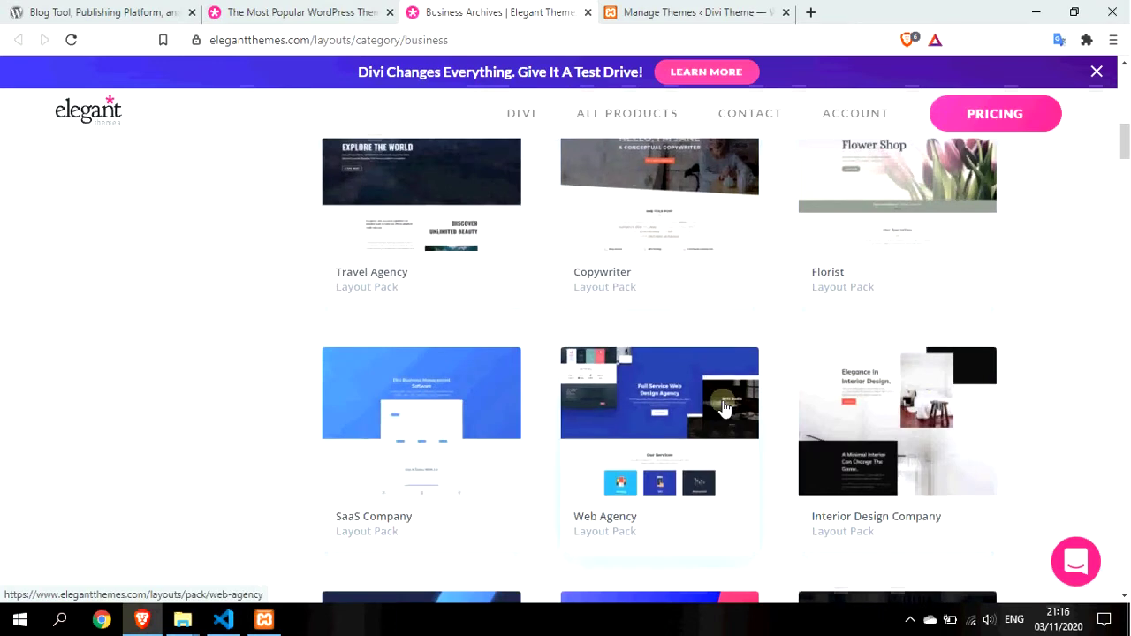
scroll(724, 409, "down", 4)
scroll(725, 409, "up", 4)
scroll(723, 407, "up", 10)
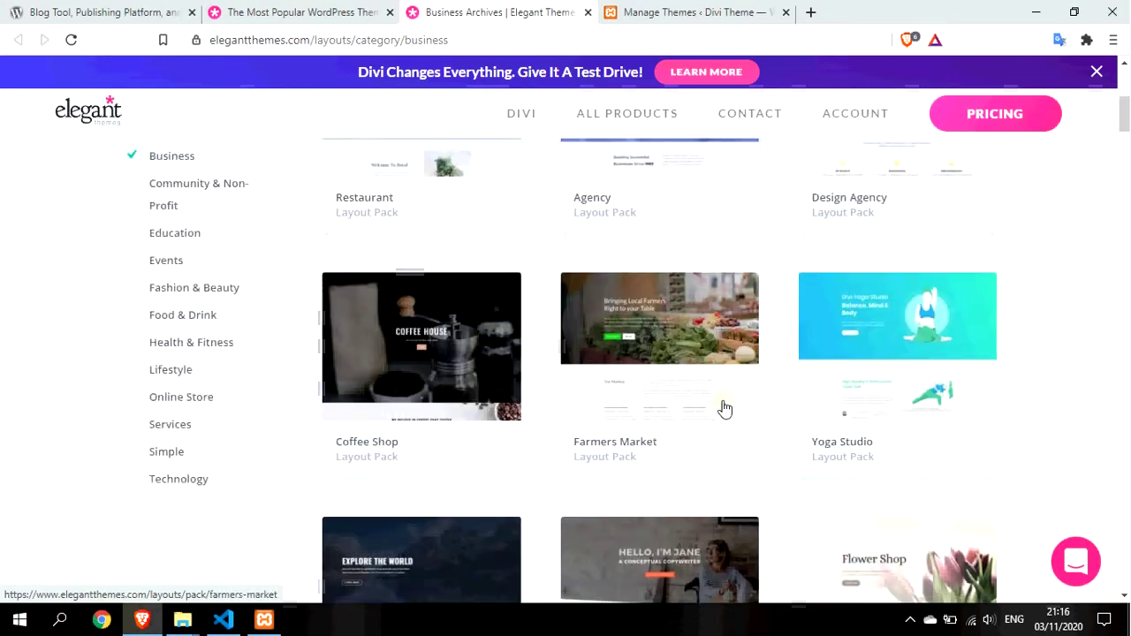
Step: Return to the local site's installed themes page and activate the Divi theme
left_click(687, 11)
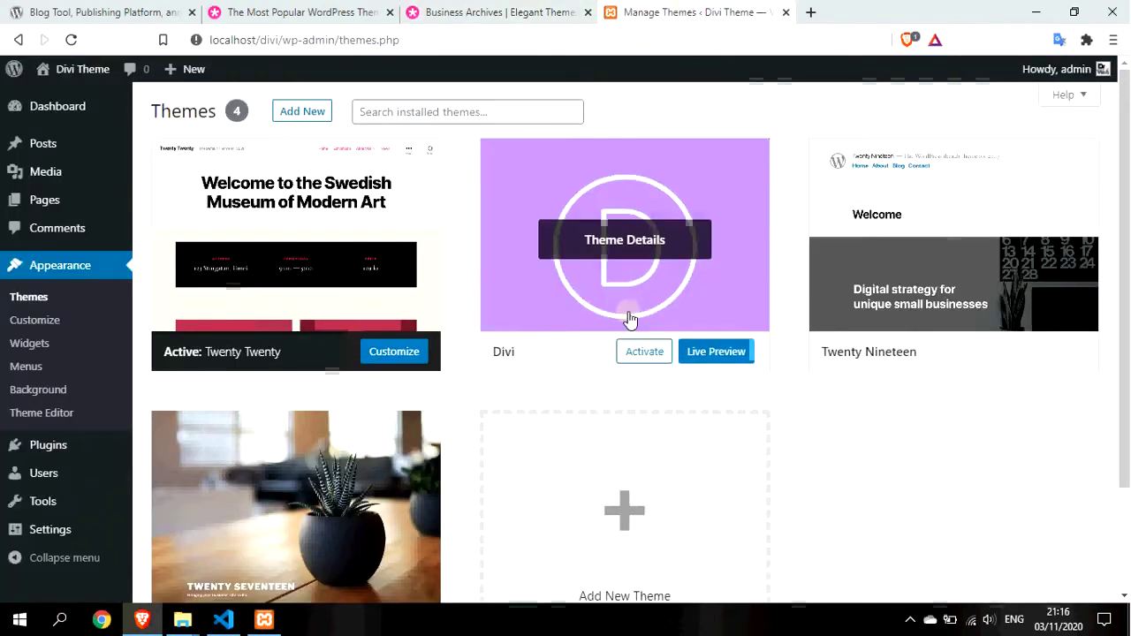
mouse_move(737, 283)
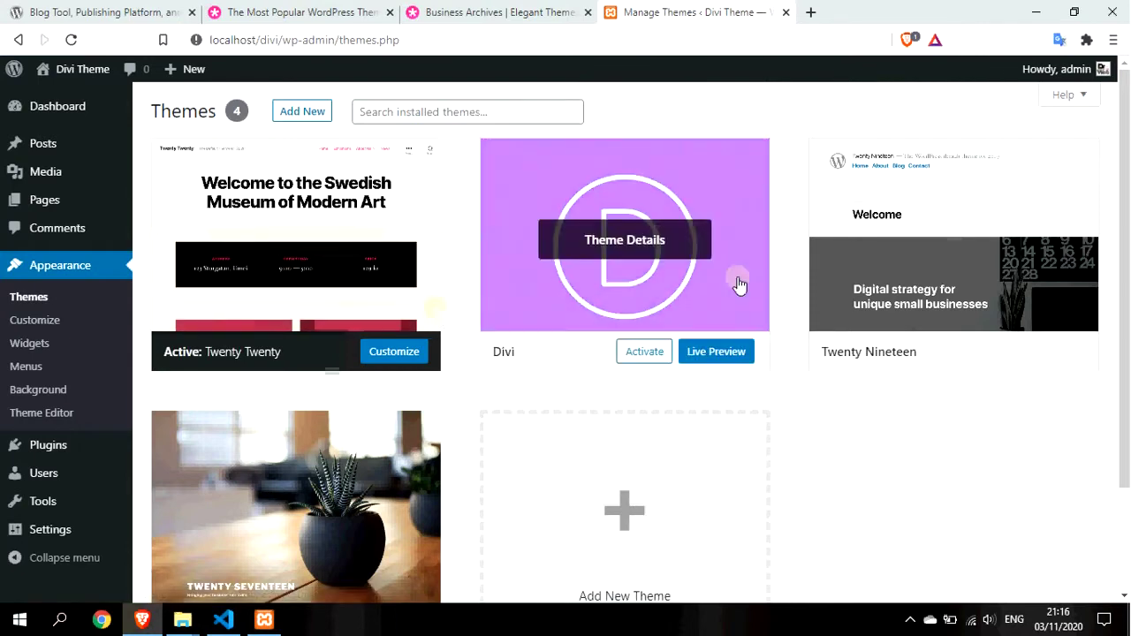
left_click(645, 357)
left_click(645, 357)
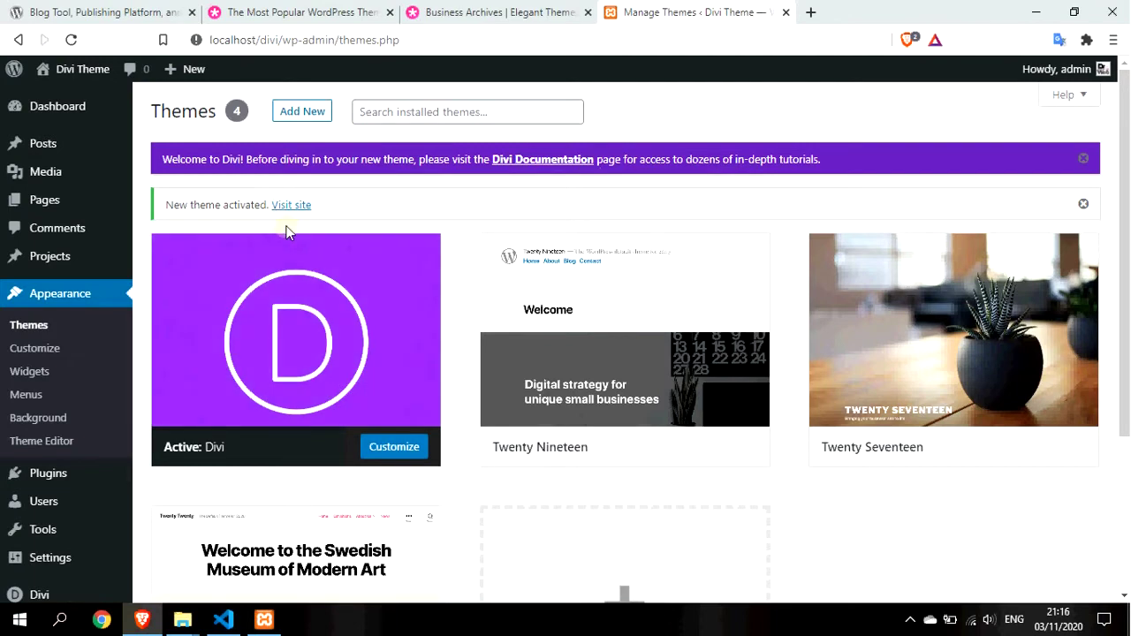
scroll(457, 298, "down", 1)
scroll(456, 298, "up", 1)
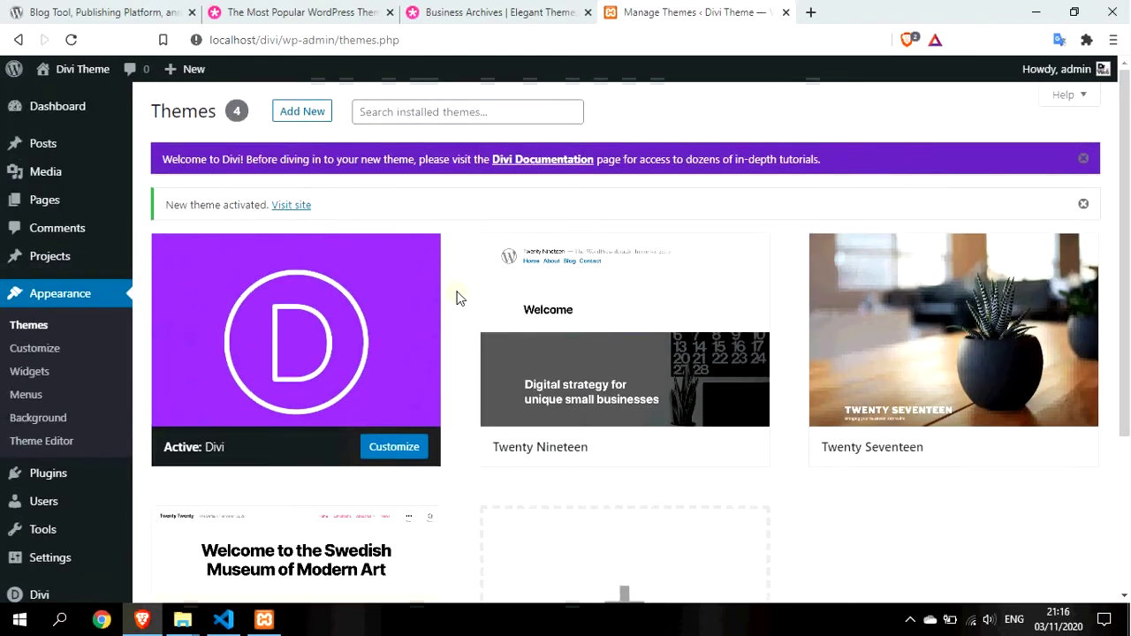
Step: Open the local Divi site in a new browser tab and examine its front page from header to footer
mouse_move(79, 71)
left_click(77, 98)
right_click(78, 98)
left_click(151, 108)
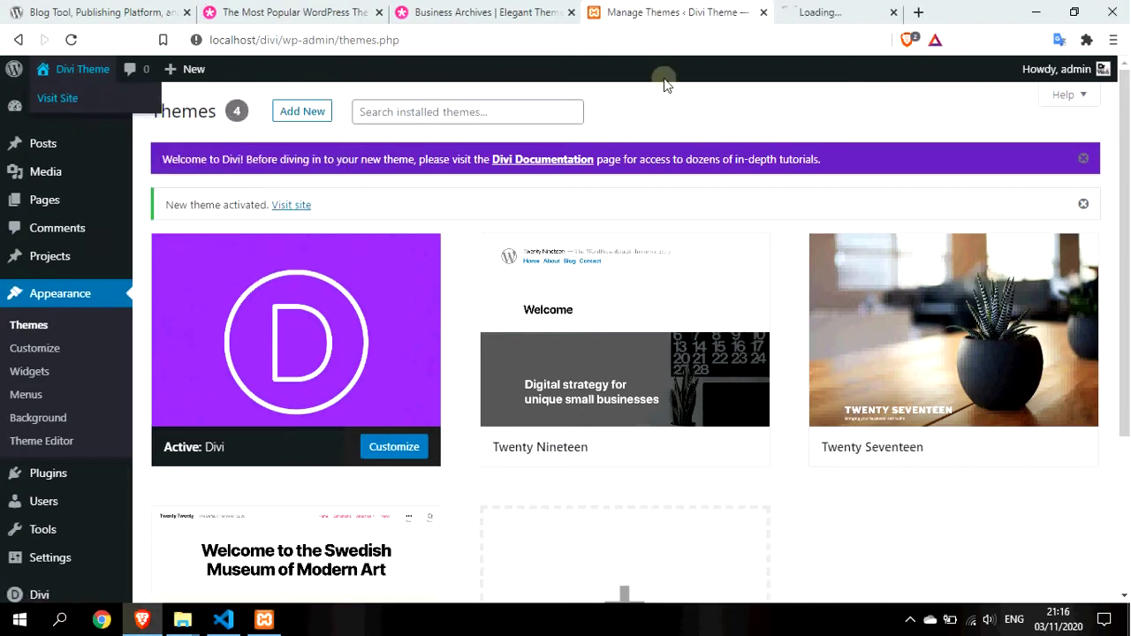
left_click(792, 11)
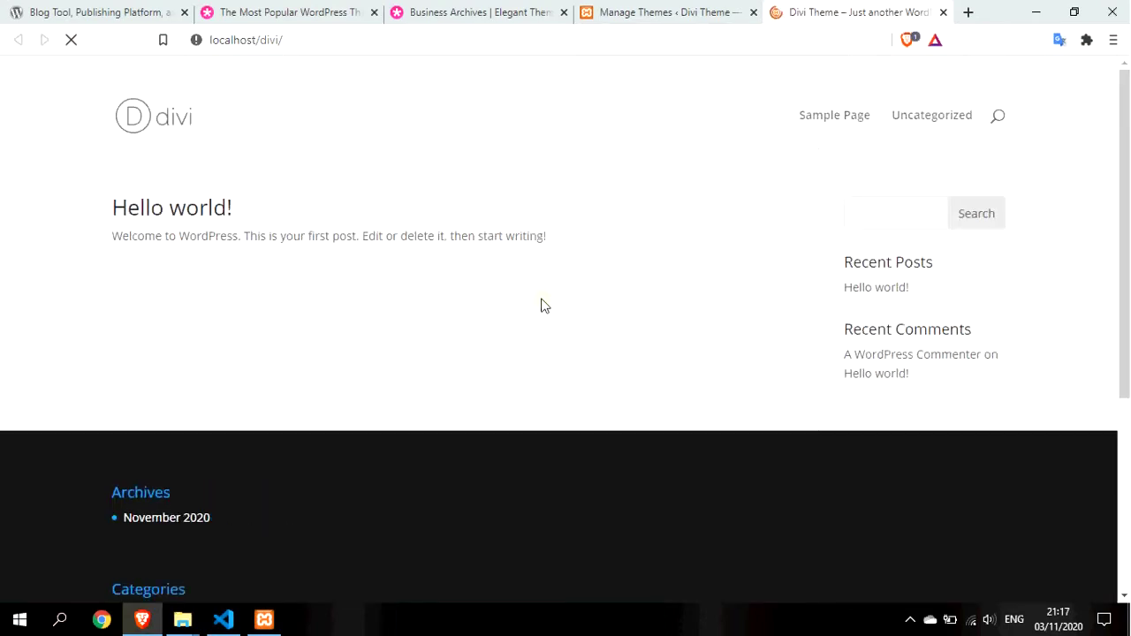
scroll(810, 319, "down", 5)
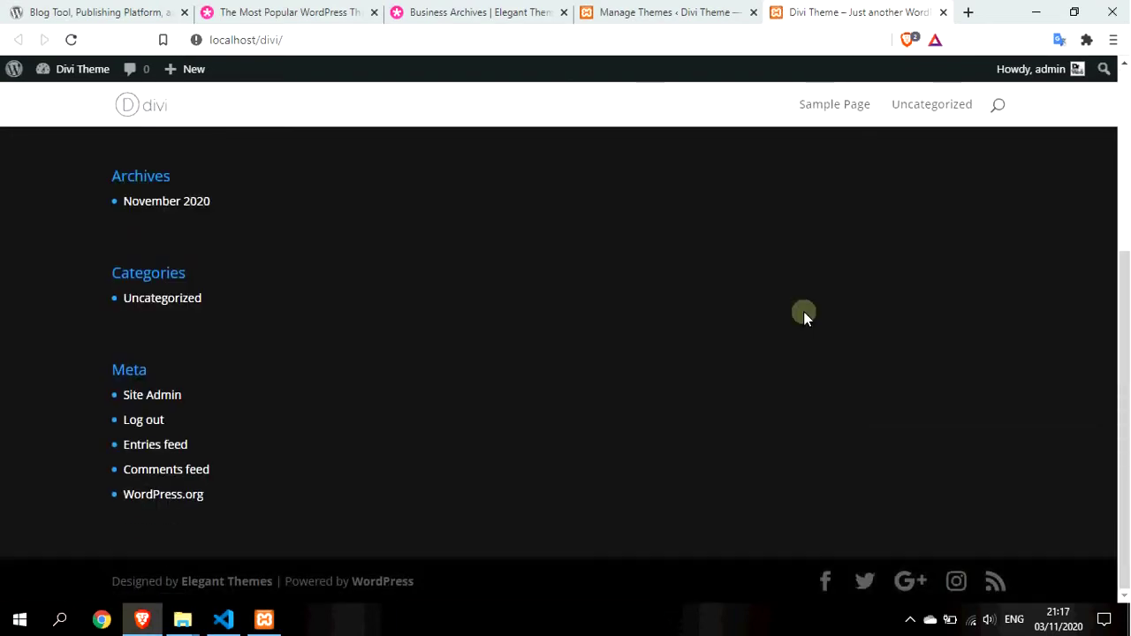
scroll(803, 314, "up", 5)
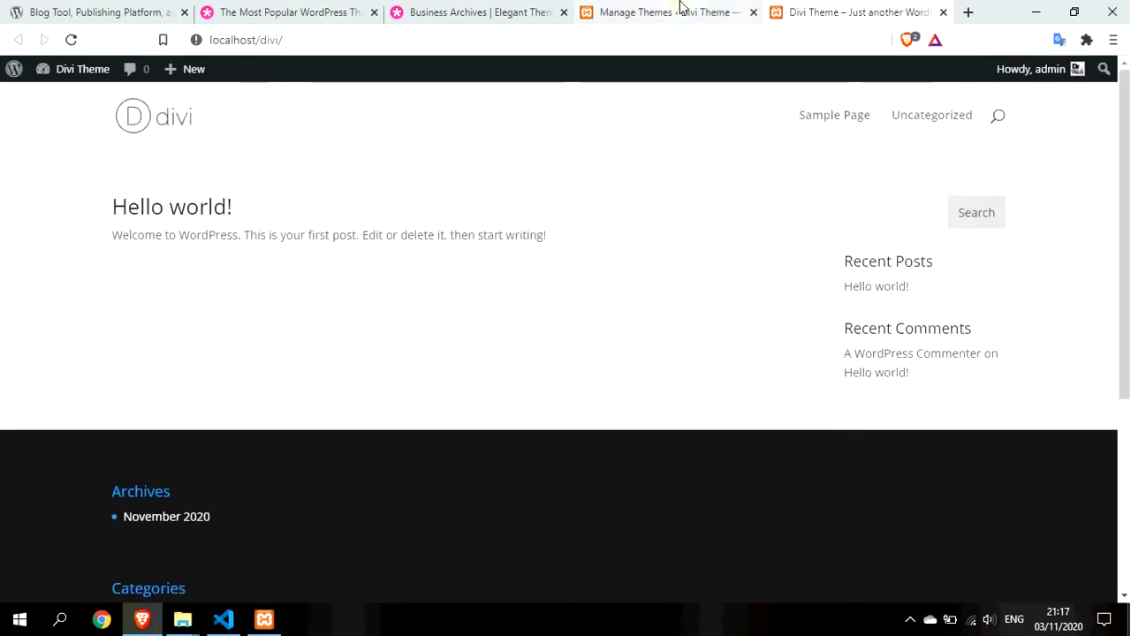
left_click(689, 11)
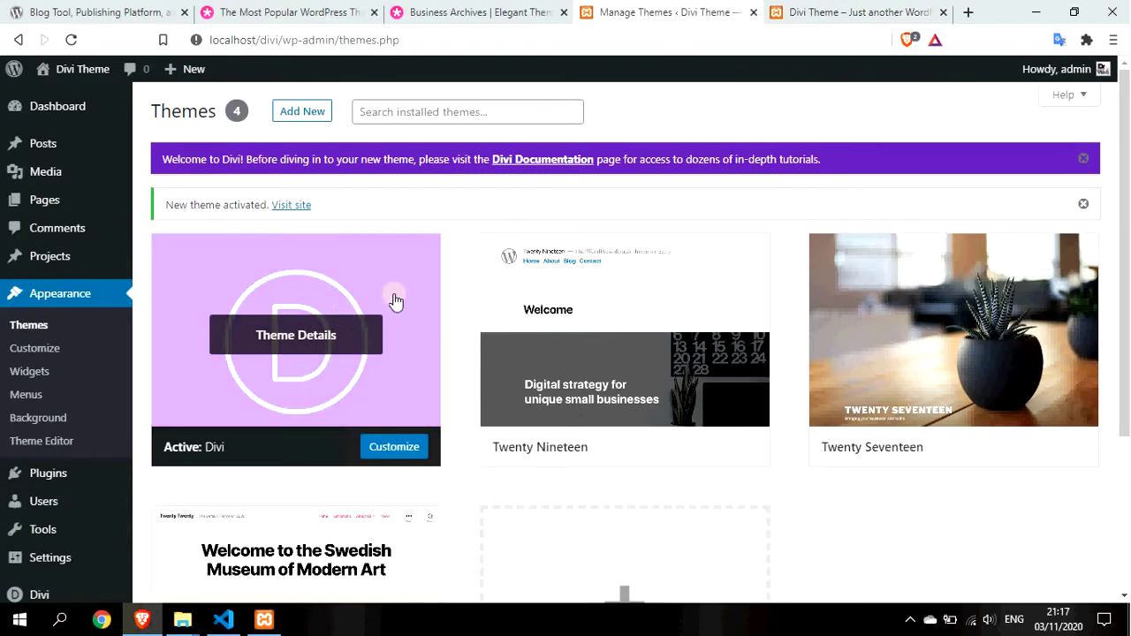
key("ctrl+Tab")
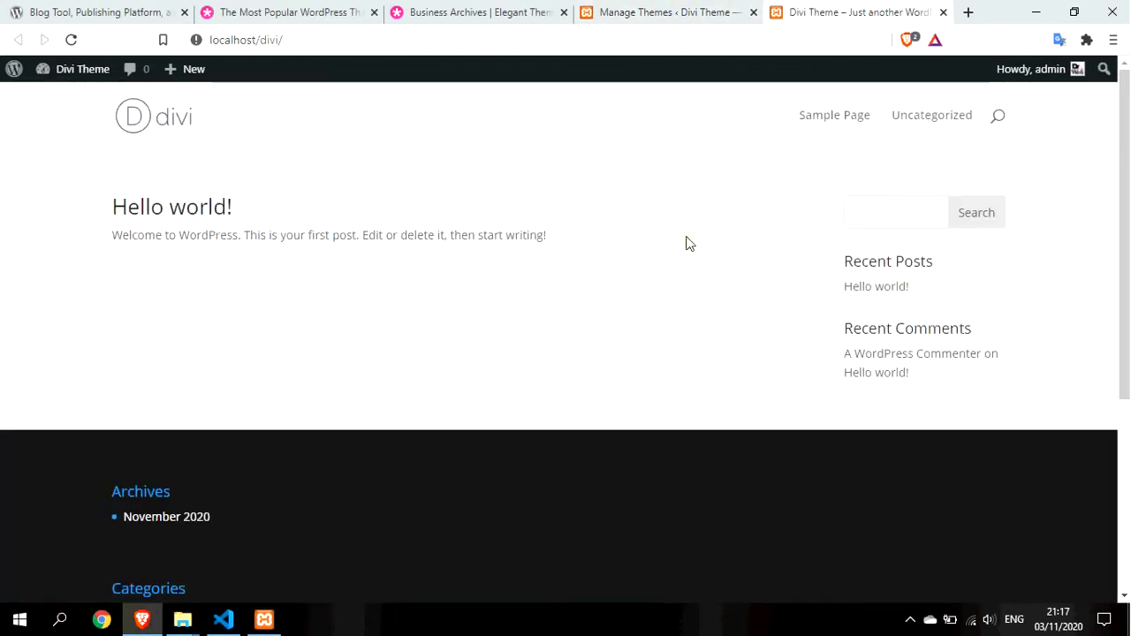
Step: Return to the WordPress dashboard, open Sample Page for editing from the pages list, and dismiss the block editor's welcome guide
left_click(701, 17)
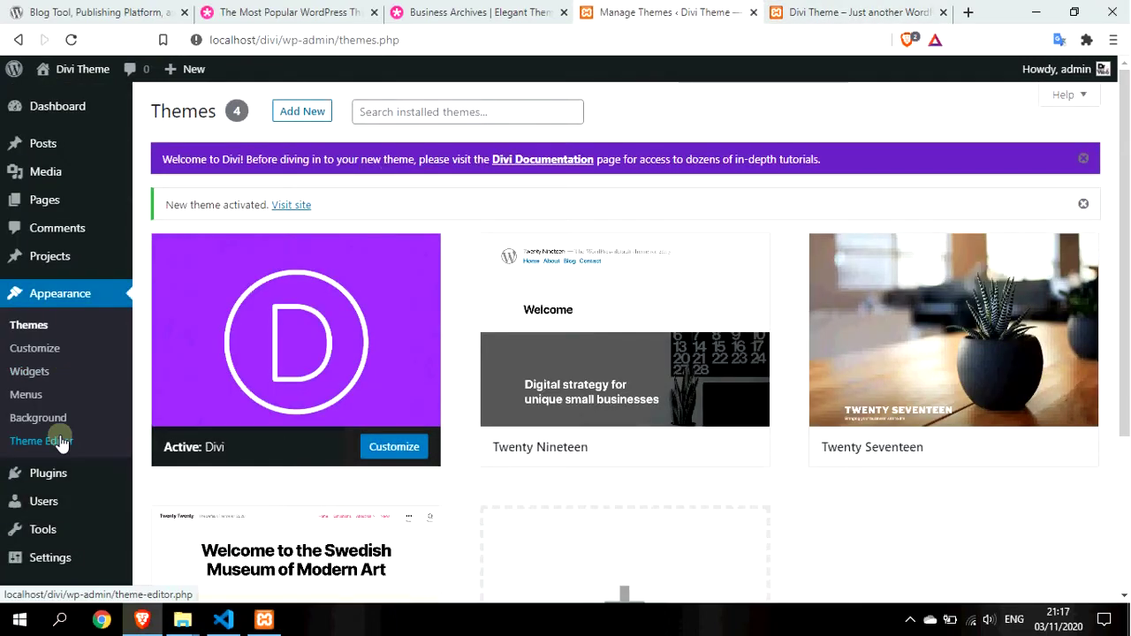
scroll(55, 434, "down", 2)
mouse_move(68, 451)
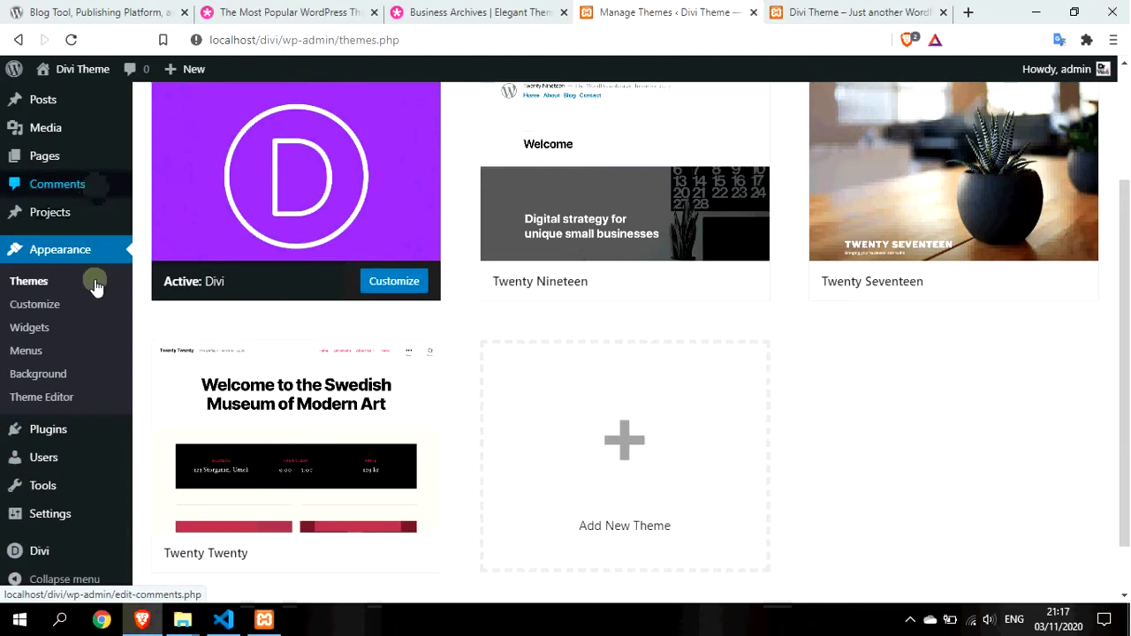
scroll(50, 398, "up", 1)
left_click(69, 199)
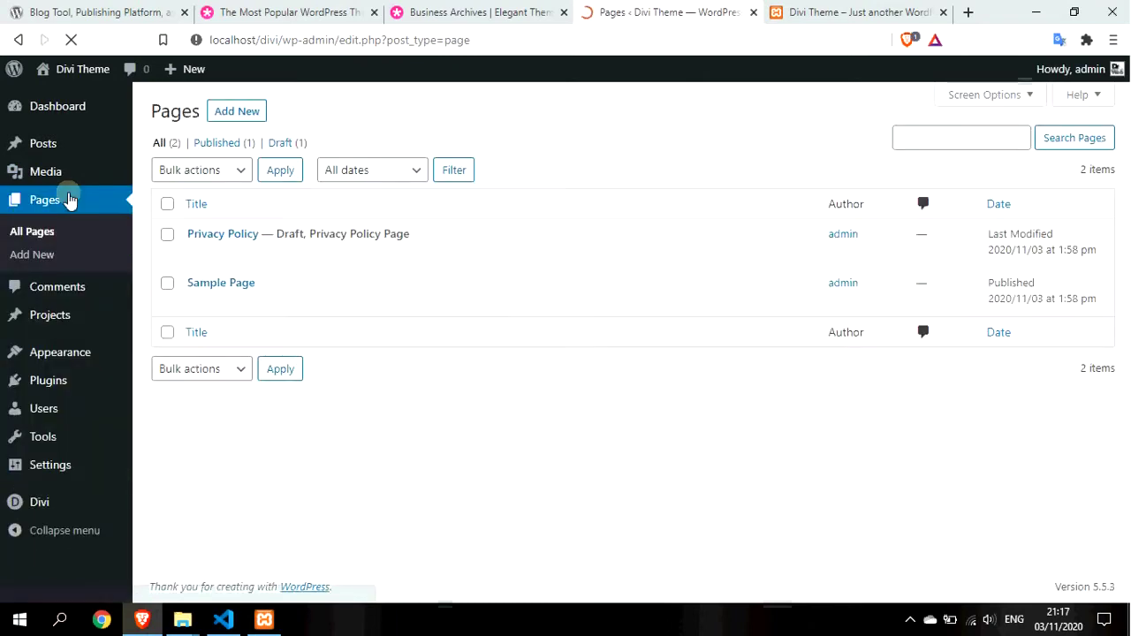
mouse_move(218, 297)
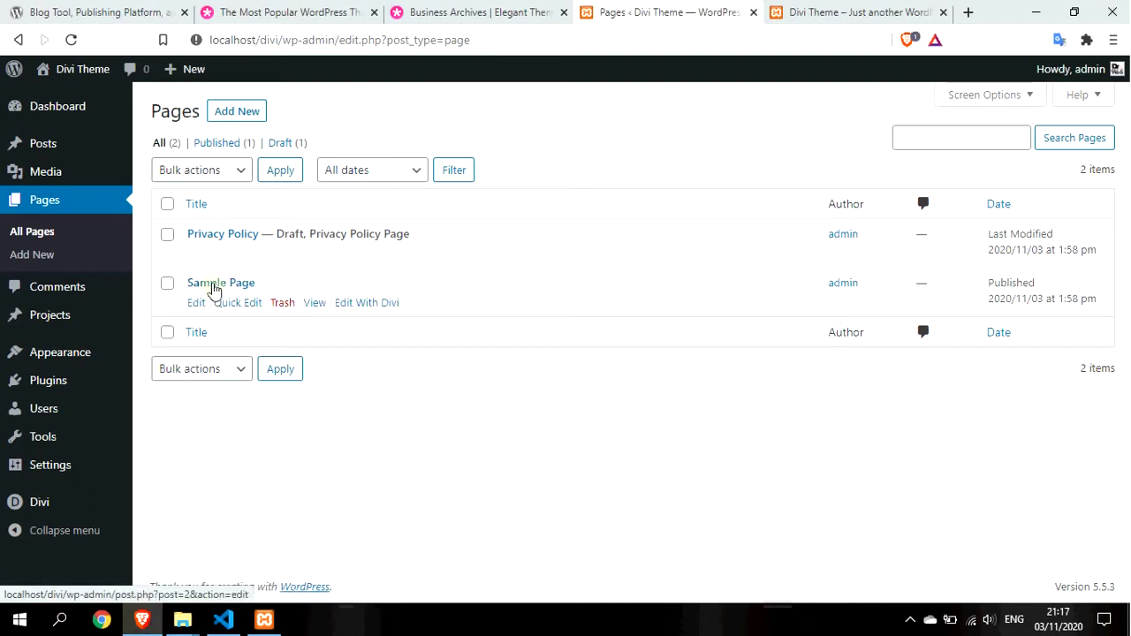
left_click(208, 285)
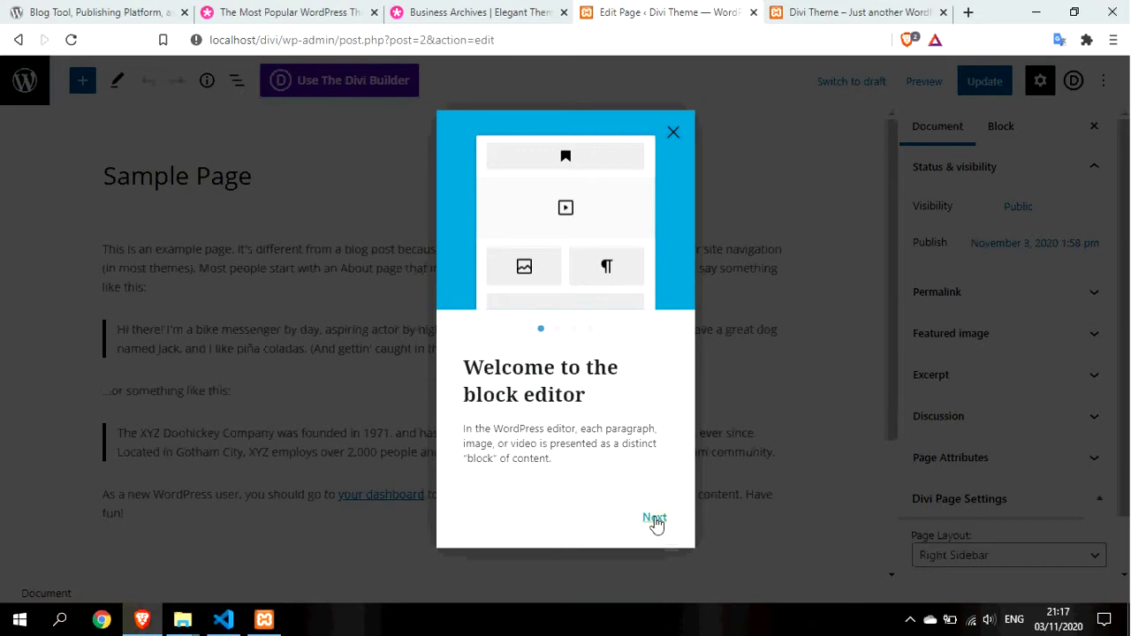
left_click(672, 134)
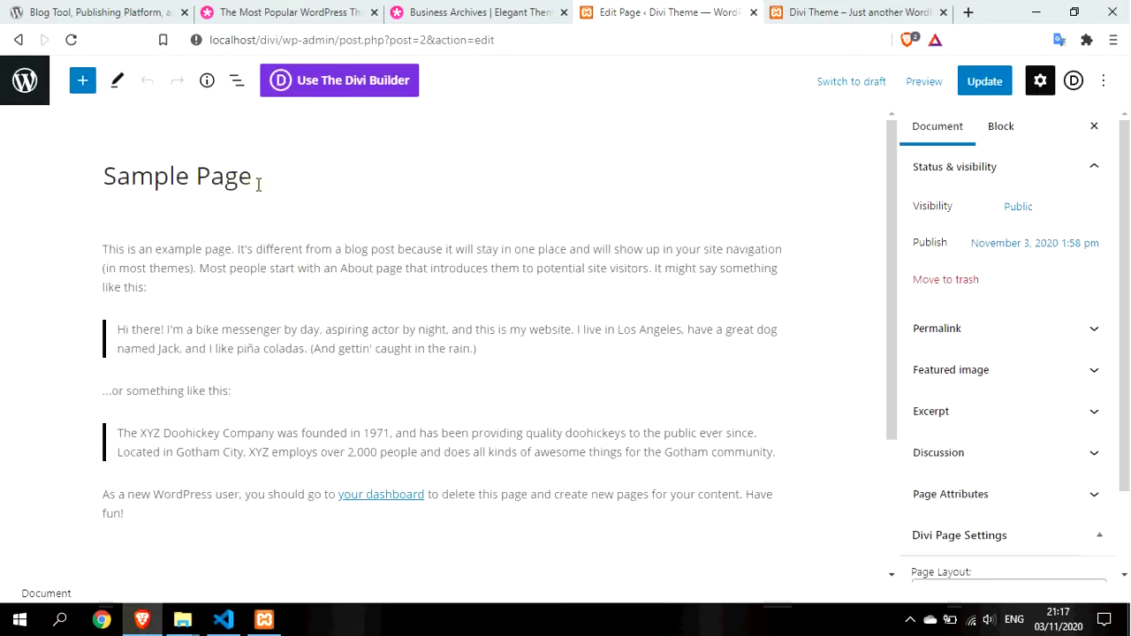
Step: Replace the page title with Home
left_click_drag(258, 183, 78, 188)
type("Ho")
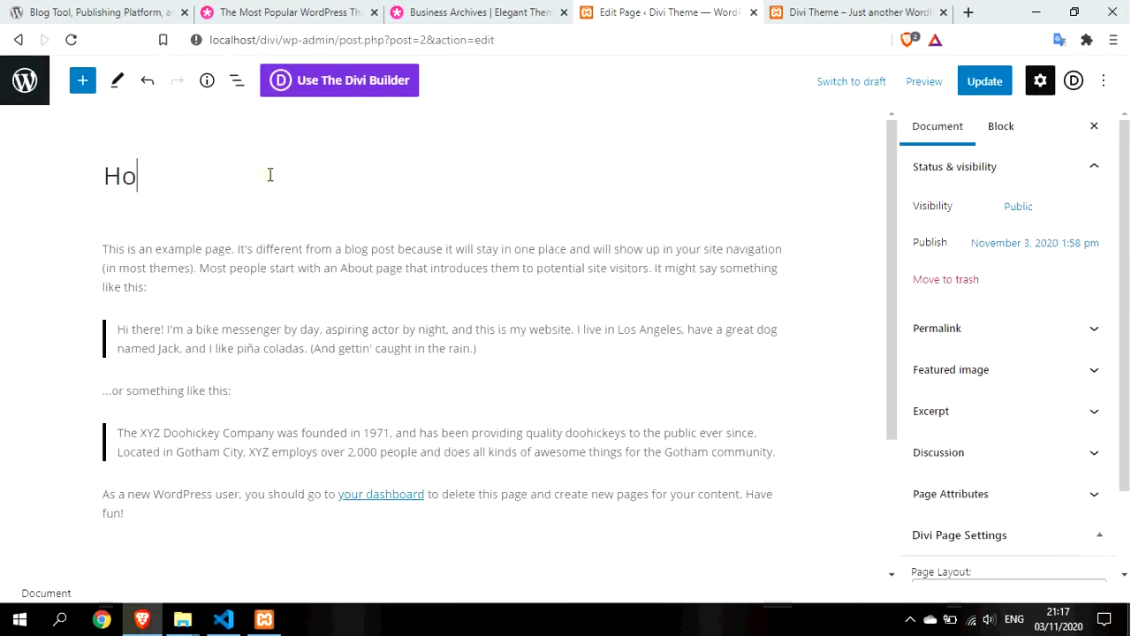
type("me")
Step: Delete all the sample body blocks from the Home page and update the page
triple_click(133, 253)
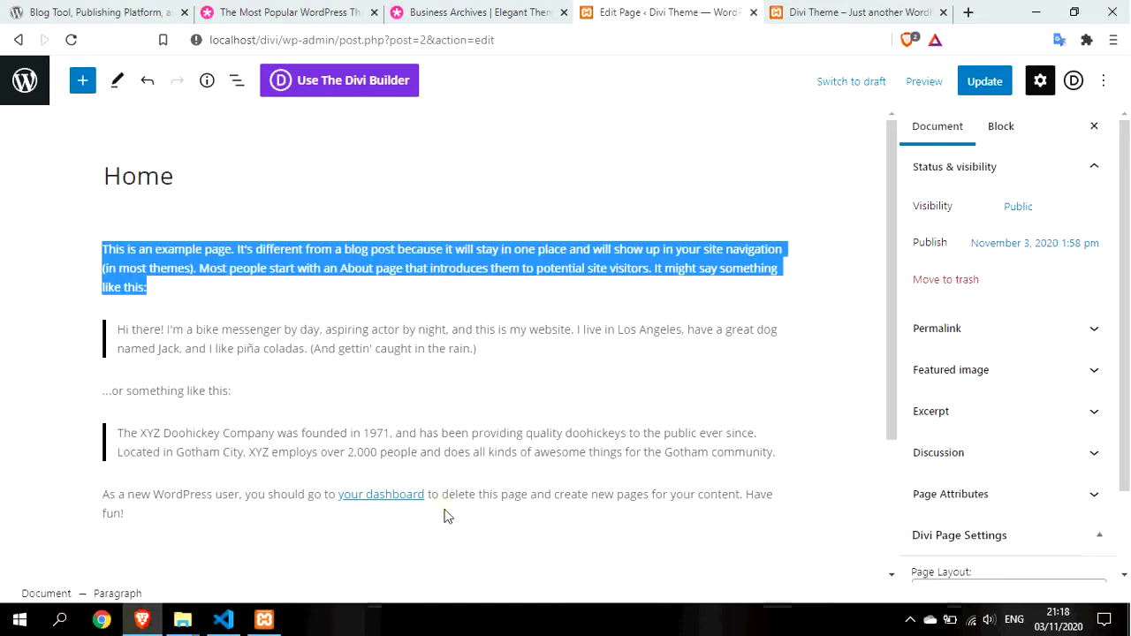
key("ctrl+a")
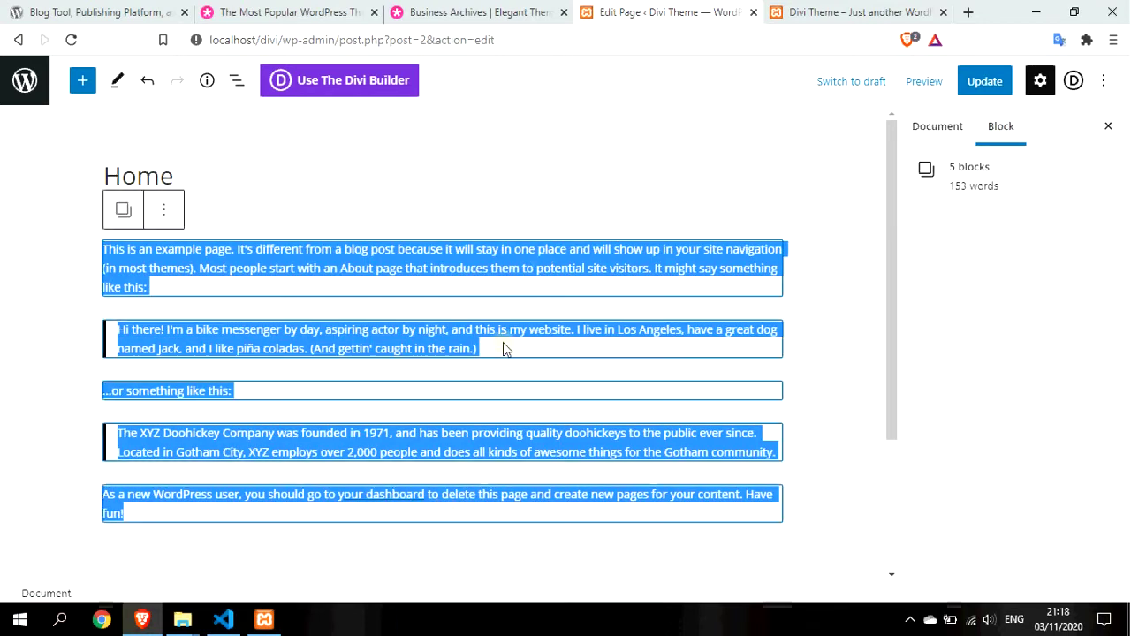
key("BackSpace")
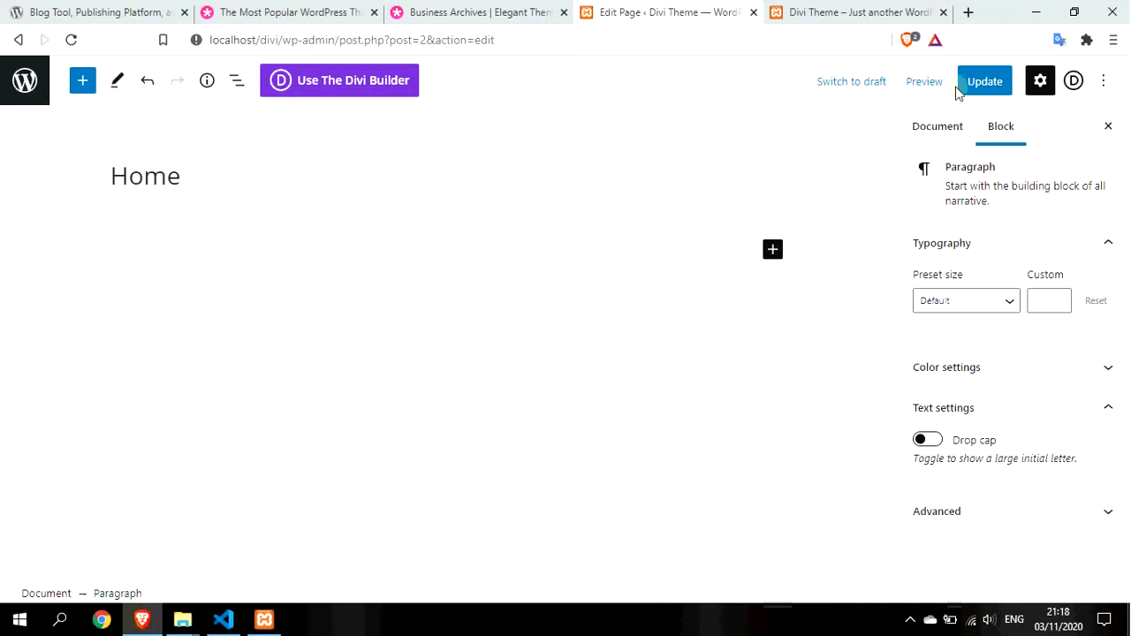
left_click(990, 90)
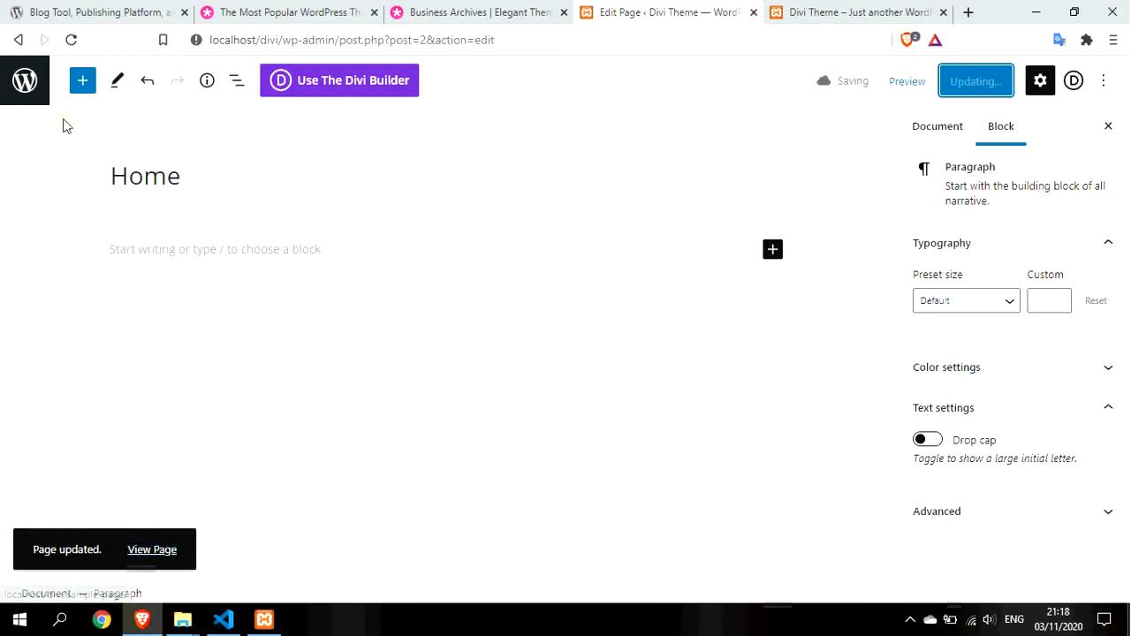
Step: Leave the block editor, go to the page for adding plugins, and install the Classic Editor plugin
left_click(21, 92)
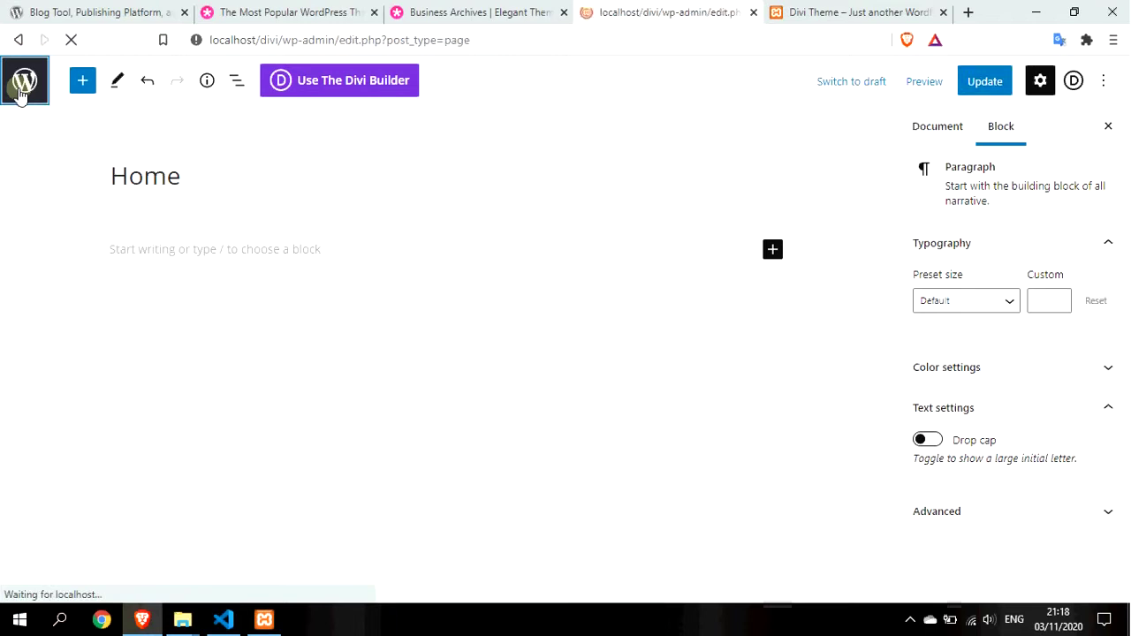
mouse_move(56, 386)
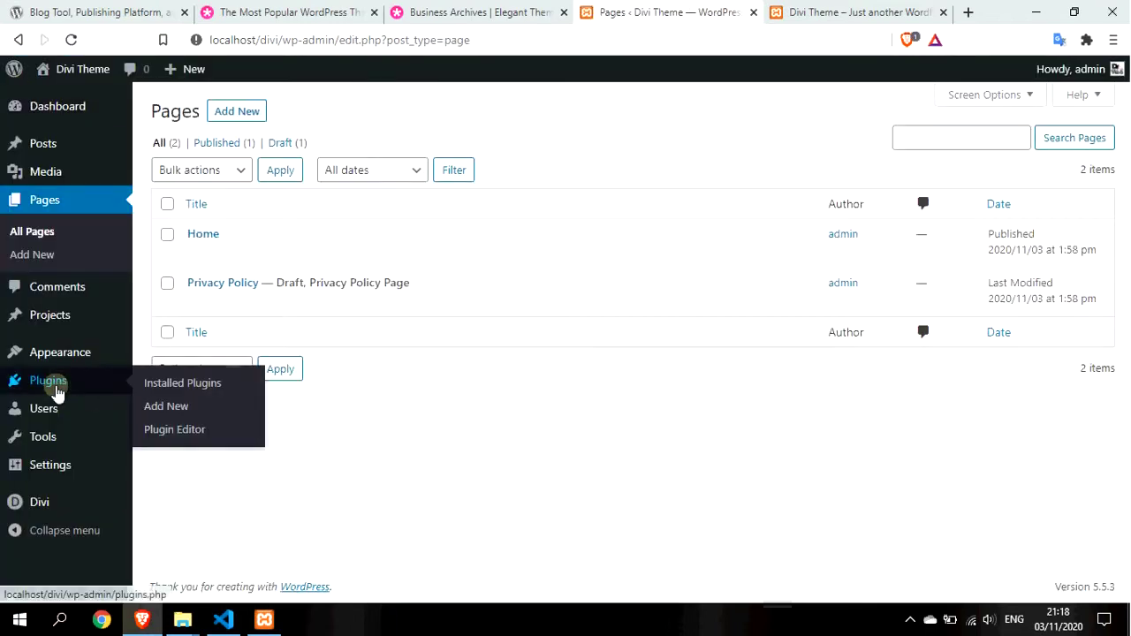
left_click(181, 408)
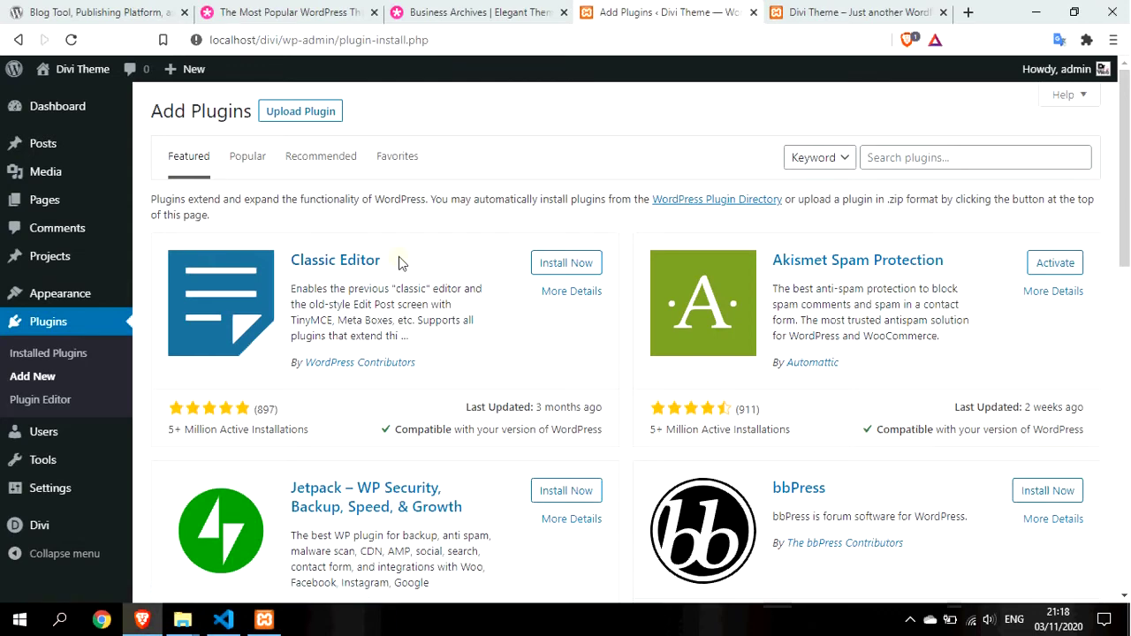
left_click(569, 263)
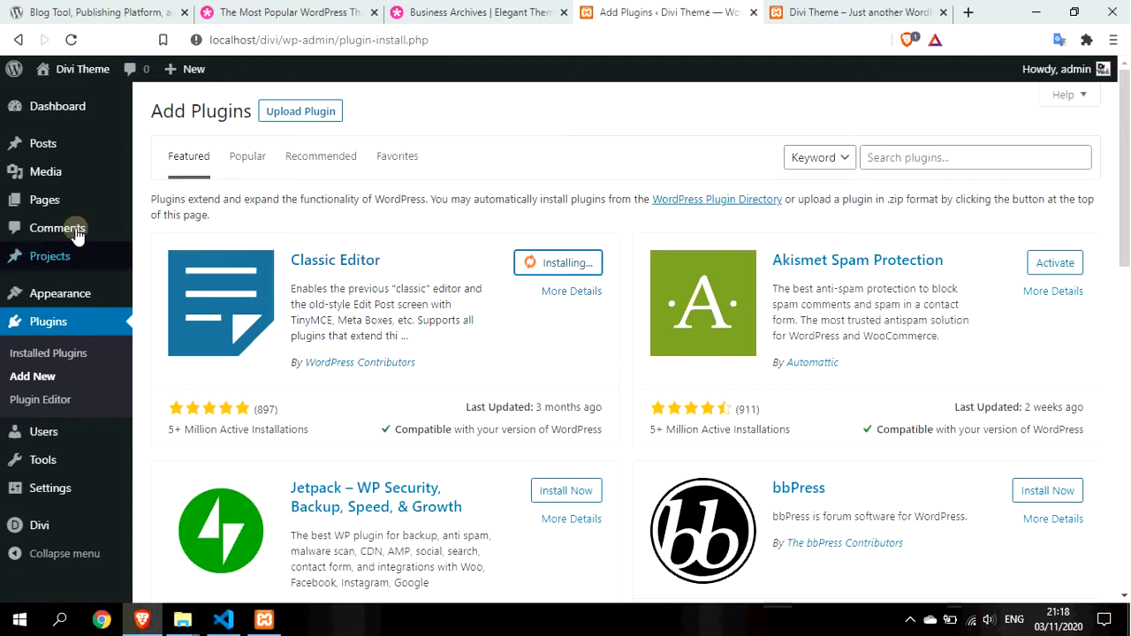
mouse_move(88, 200)
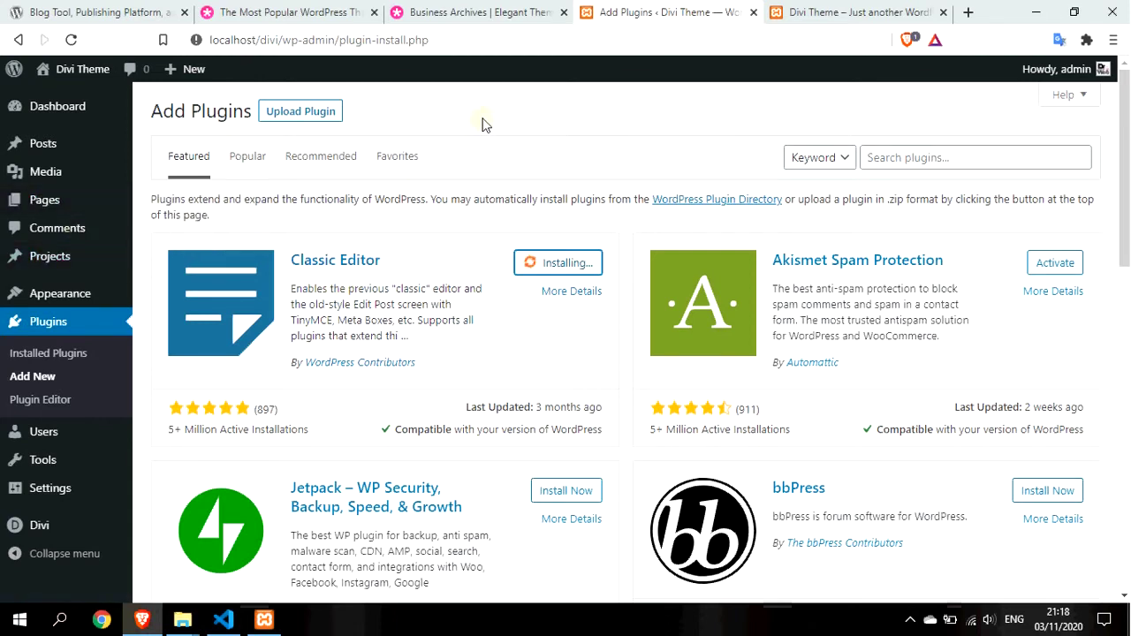
Step: Look through the WordPress.org home page open in another browser tab
left_click(433, 10)
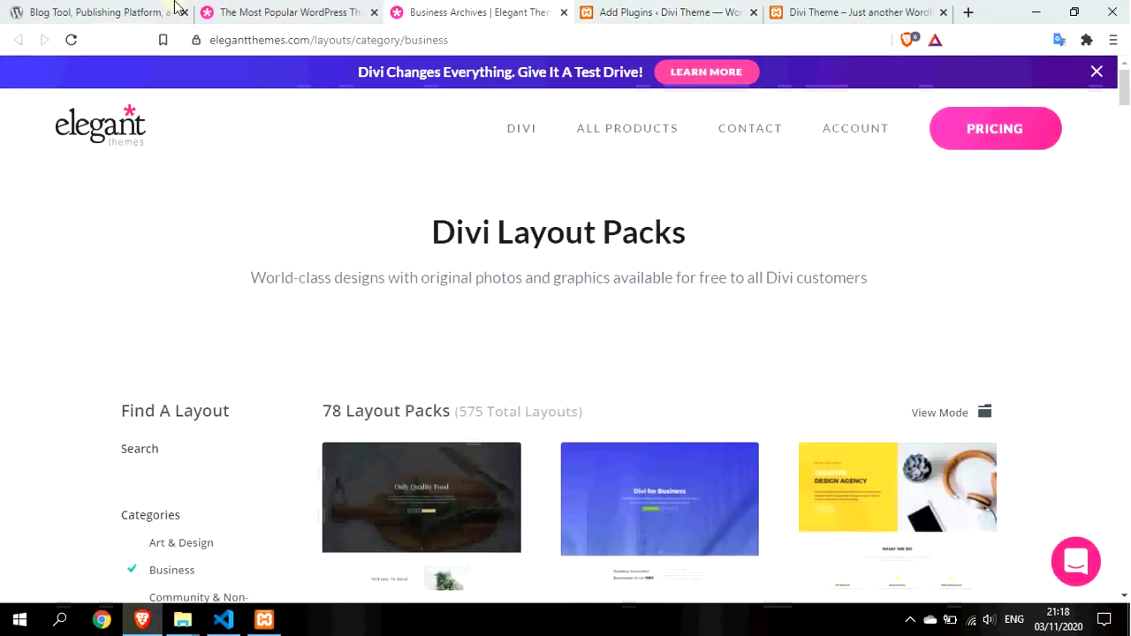
left_click(175, 7)
scroll(890, 446, "down", 3)
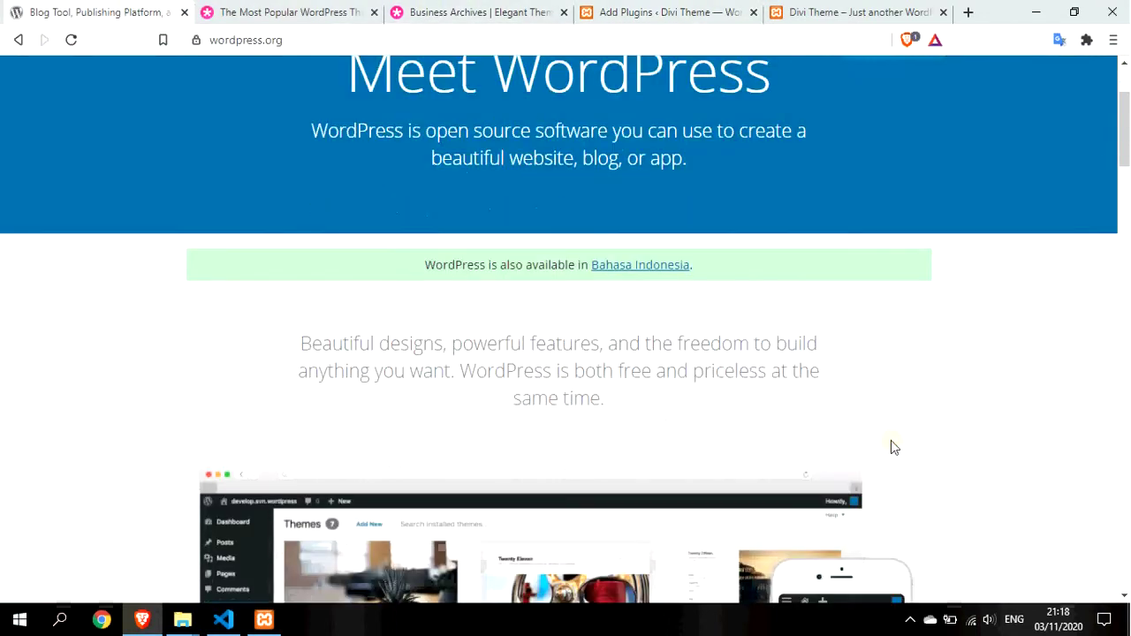
scroll(891, 448, "down", 5)
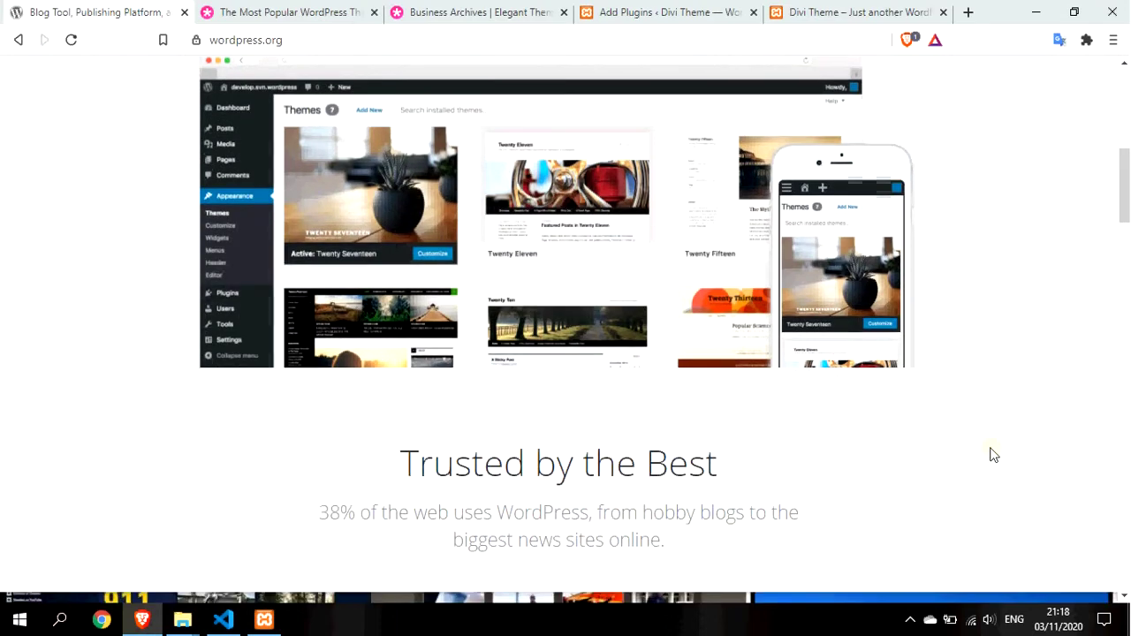
scroll(990, 455, "up", 7)
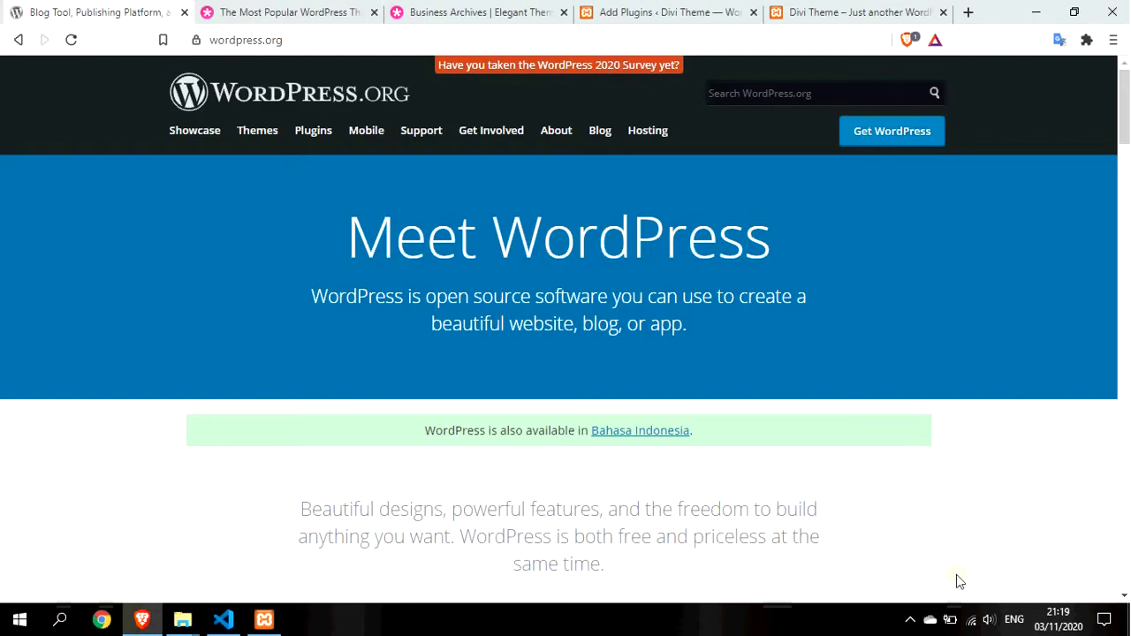
scroll(956, 575, "down", 10)
scroll(956, 574, "up", 10)
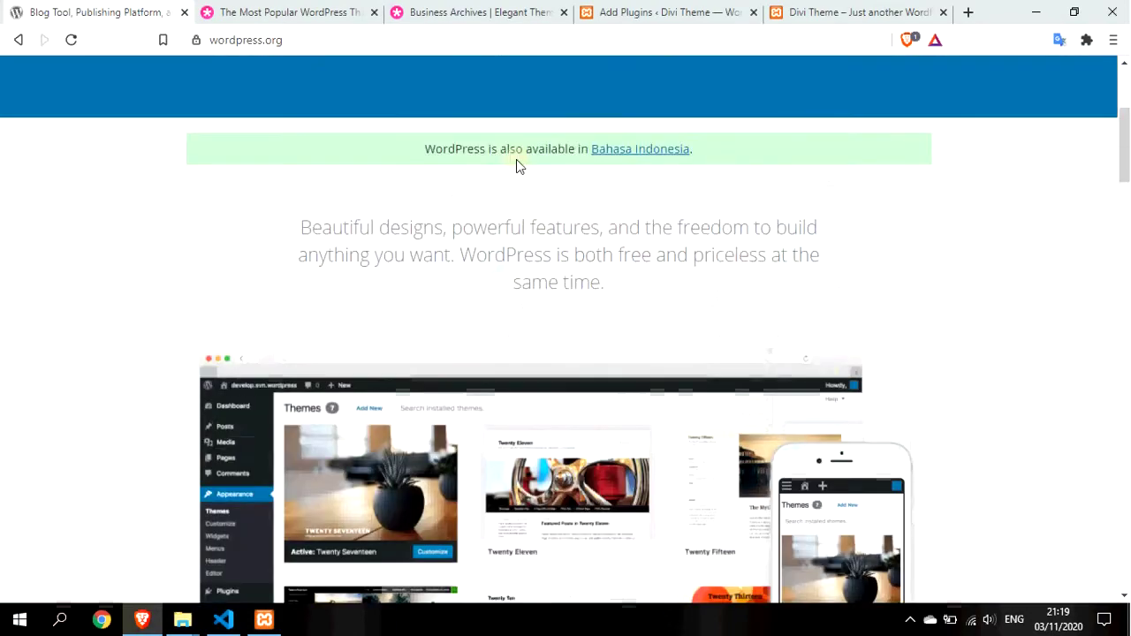
Step: Return to the Add Plugins page and check the WordPress version in its footer
left_click(654, 13)
left_click_drag(1121, 239, 1124, 610)
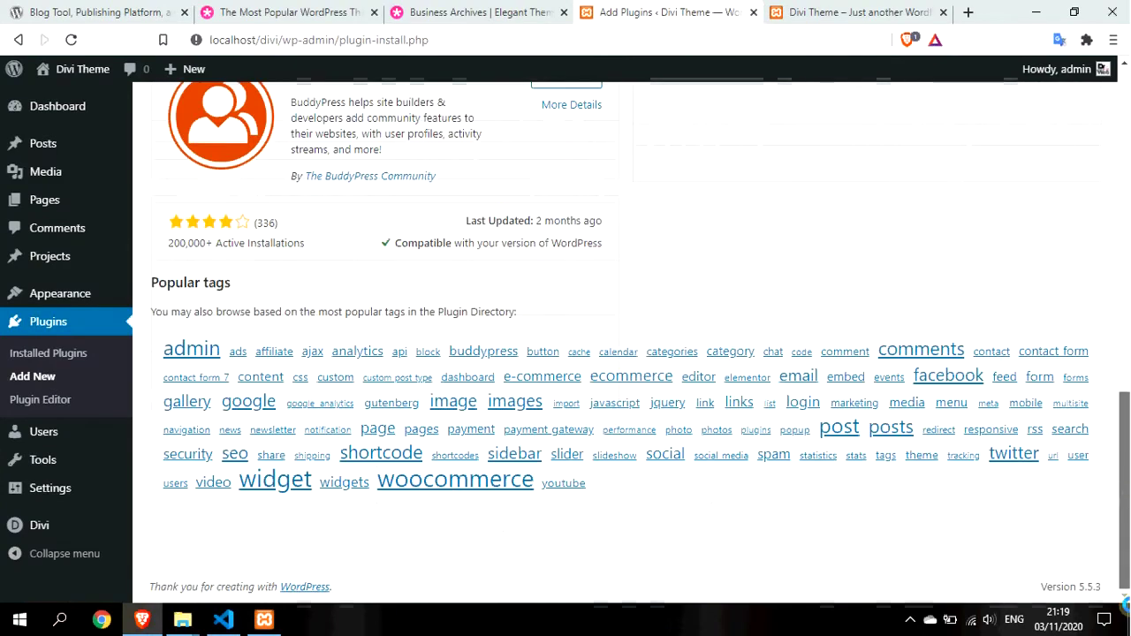
triple_click(1069, 590)
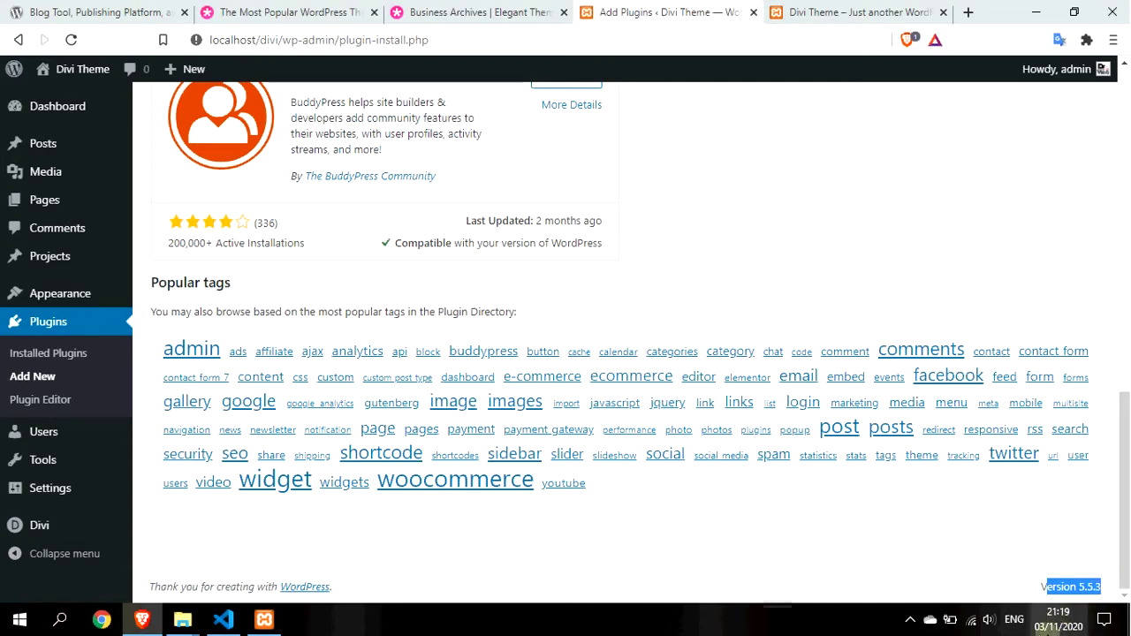
mouse_move(1056, 627)
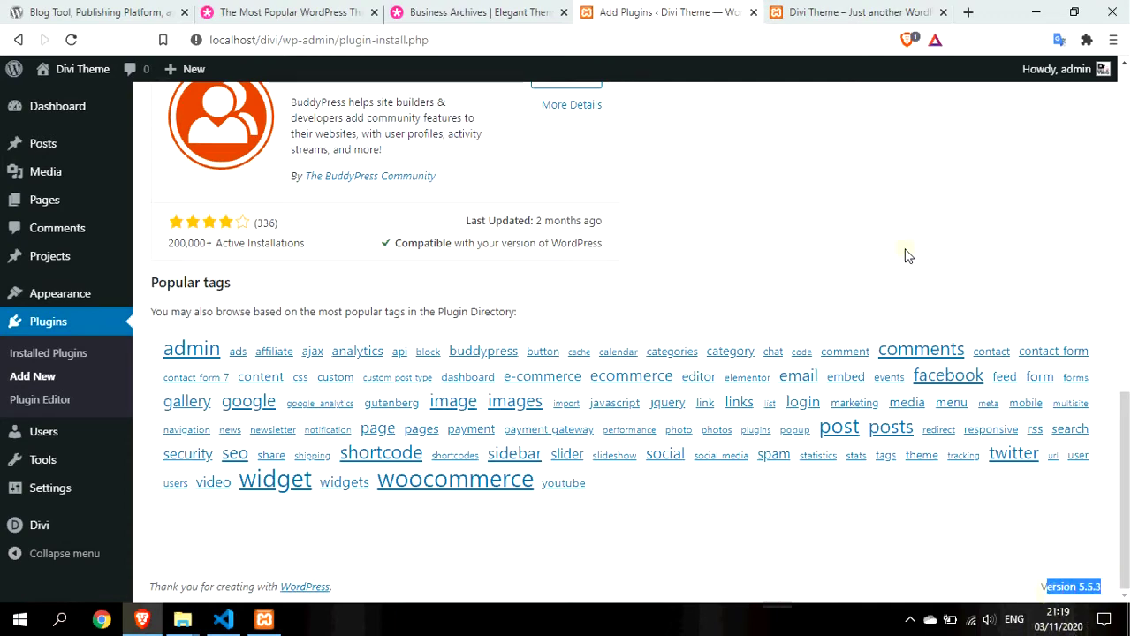
Step: Activate the Classic Editor plugin and open the Home page for editing from the pages list
scroll(883, 239, "up", 15)
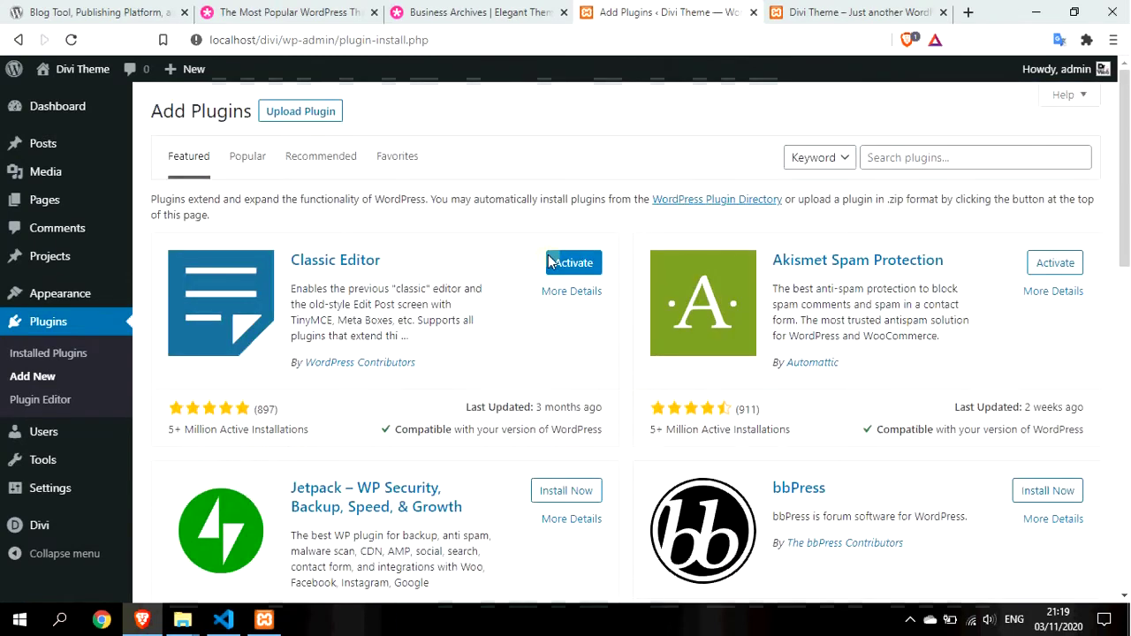
left_click(550, 262)
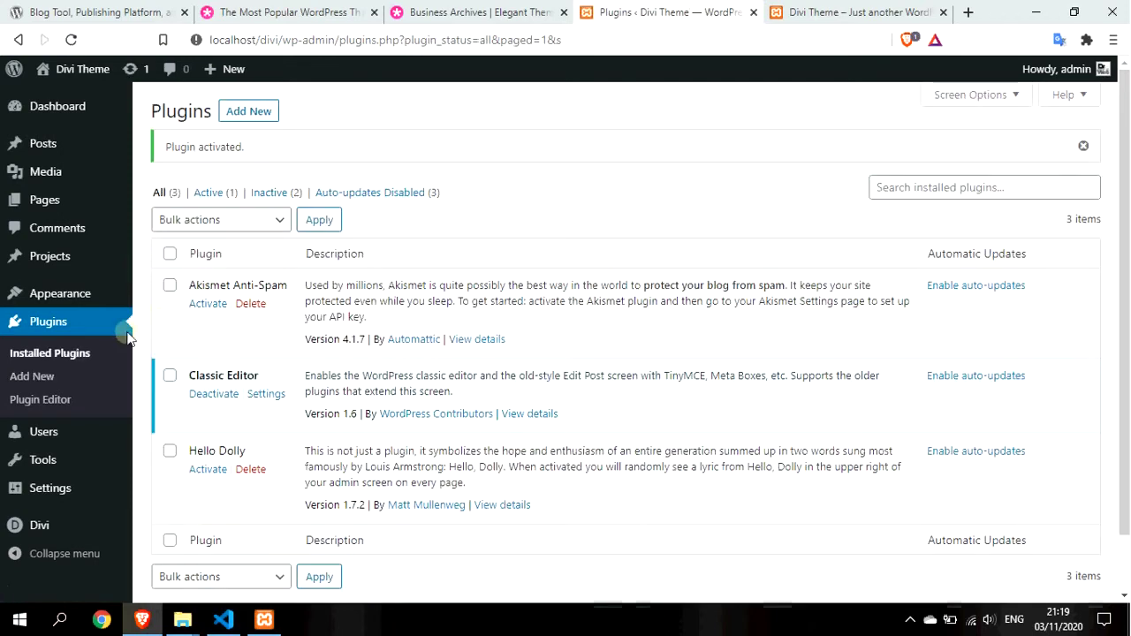
mouse_move(61, 202)
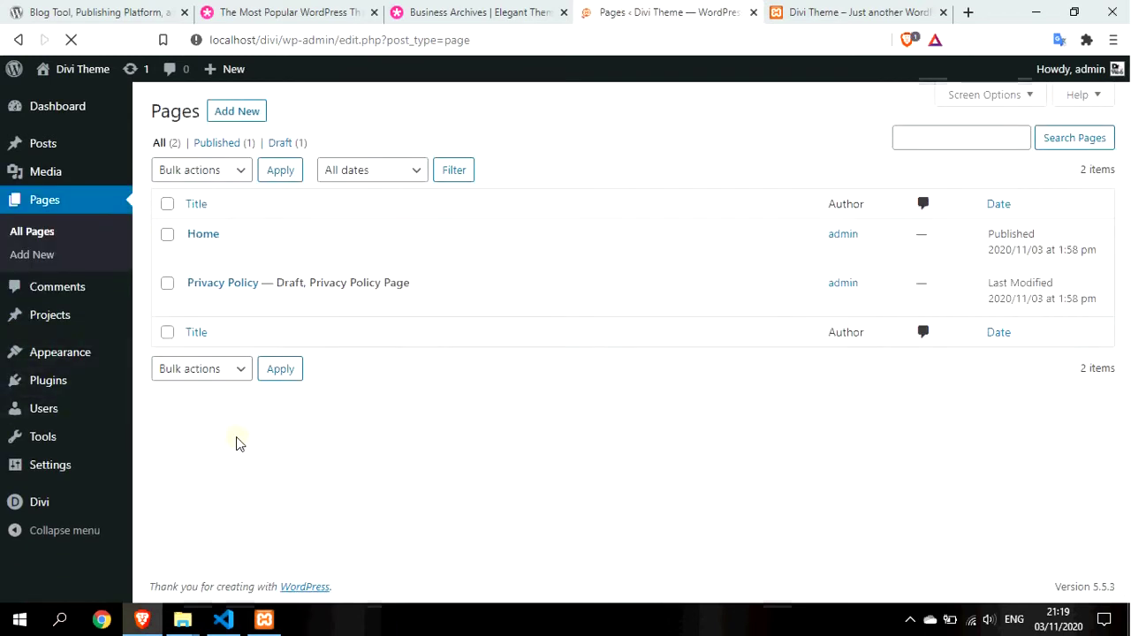
left_click(208, 238)
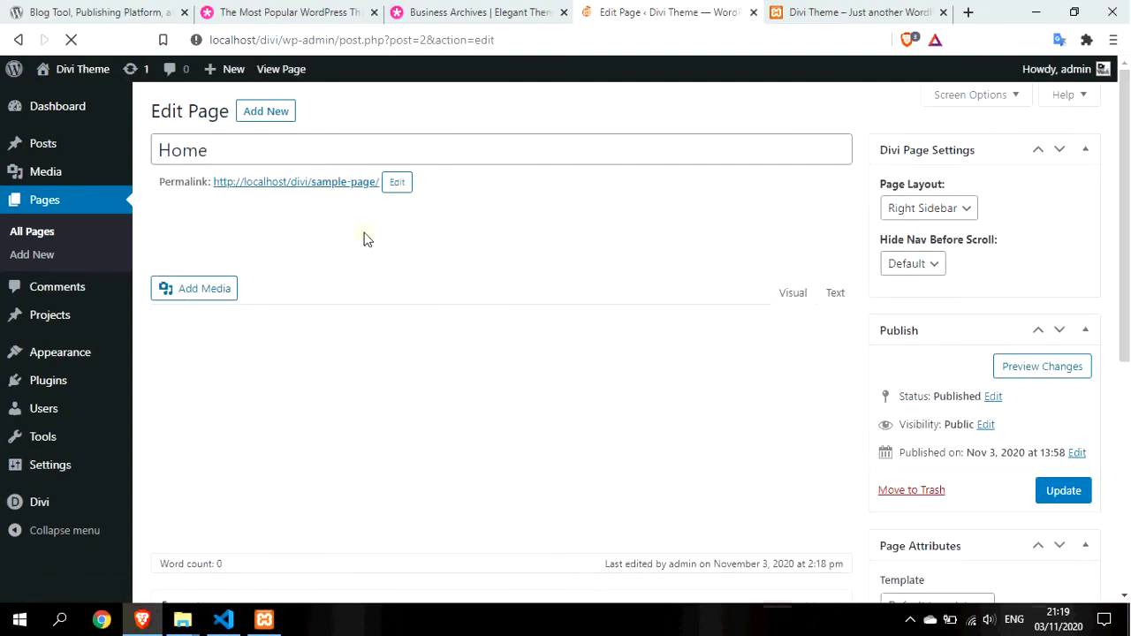
left_click(397, 183)
key("ctrl+a")
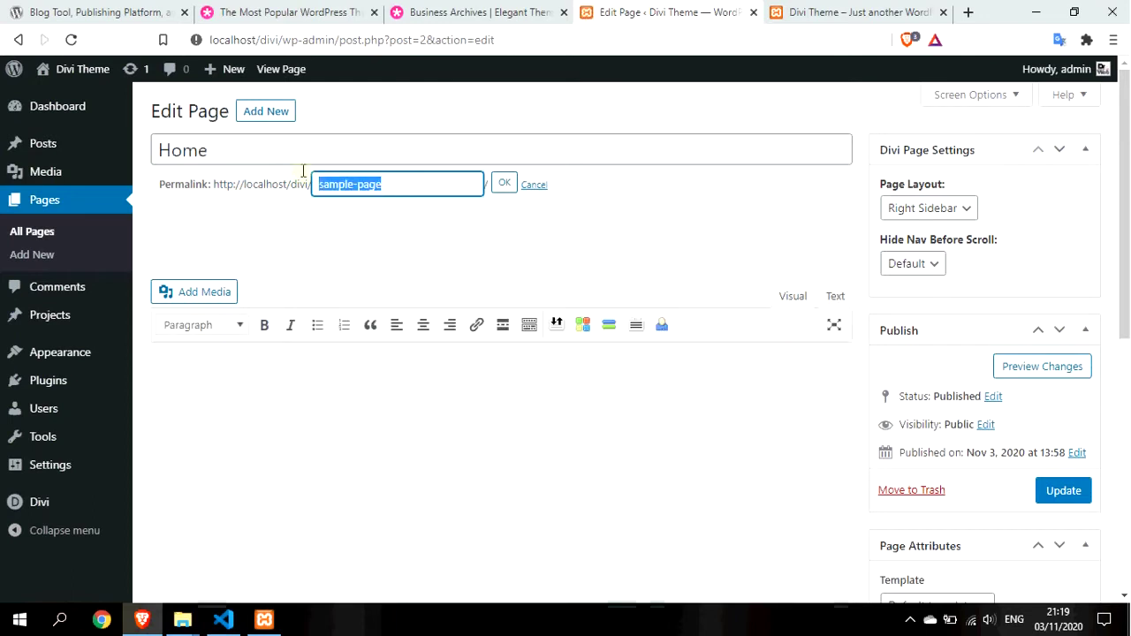
type("home")
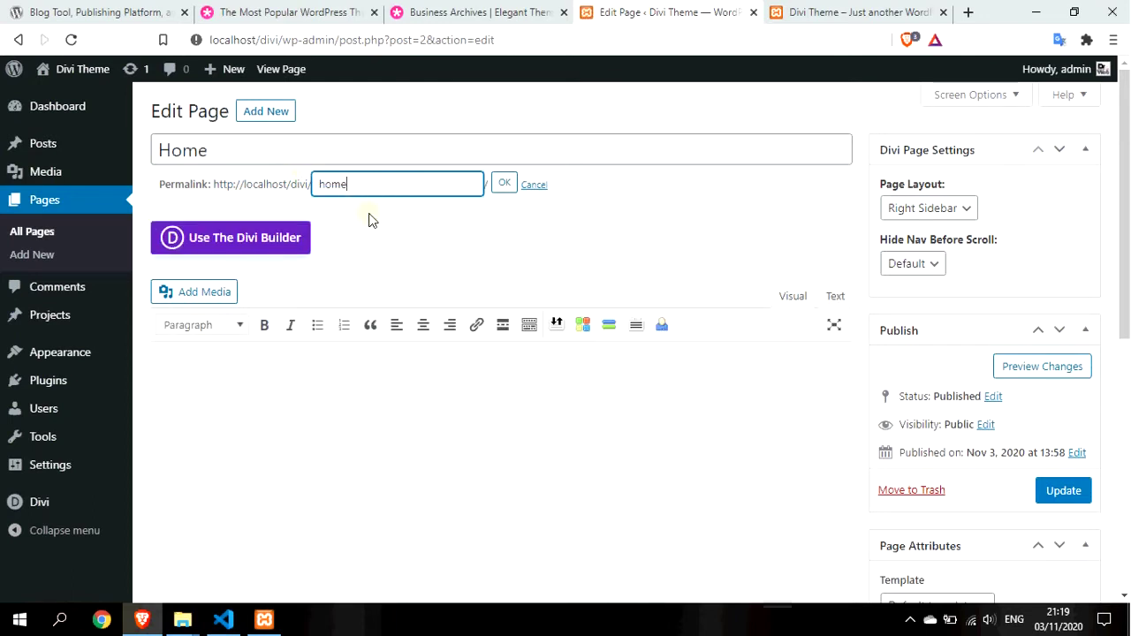
key("Escape")
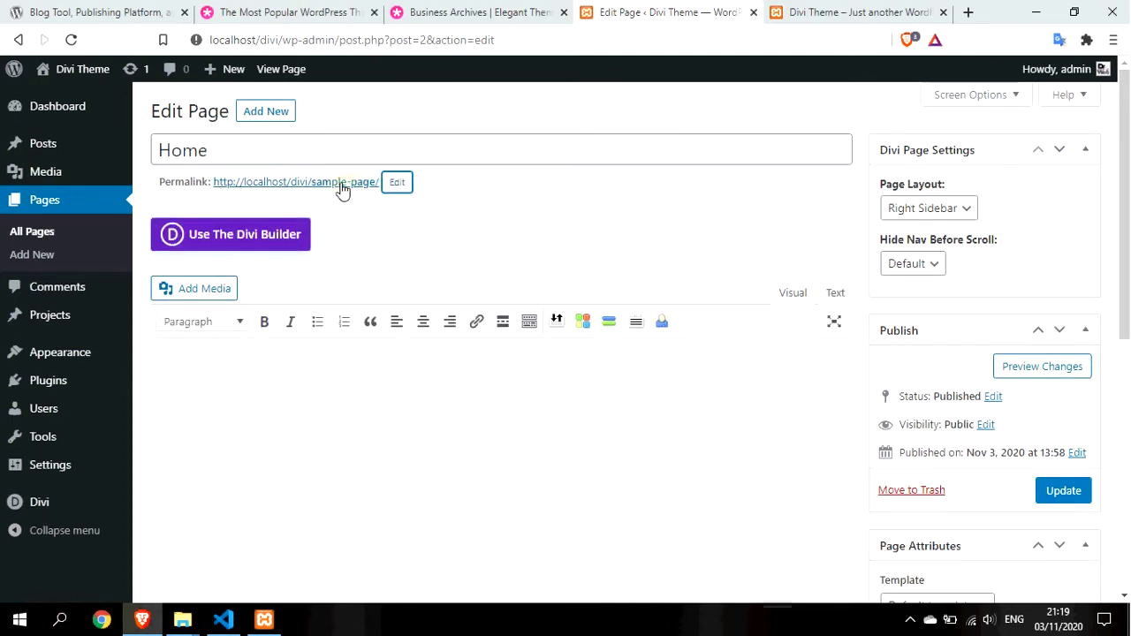
Step: Set the Home page's permalink slug to home
left_click(397, 182)
key("ctrl+a")
type("ho")
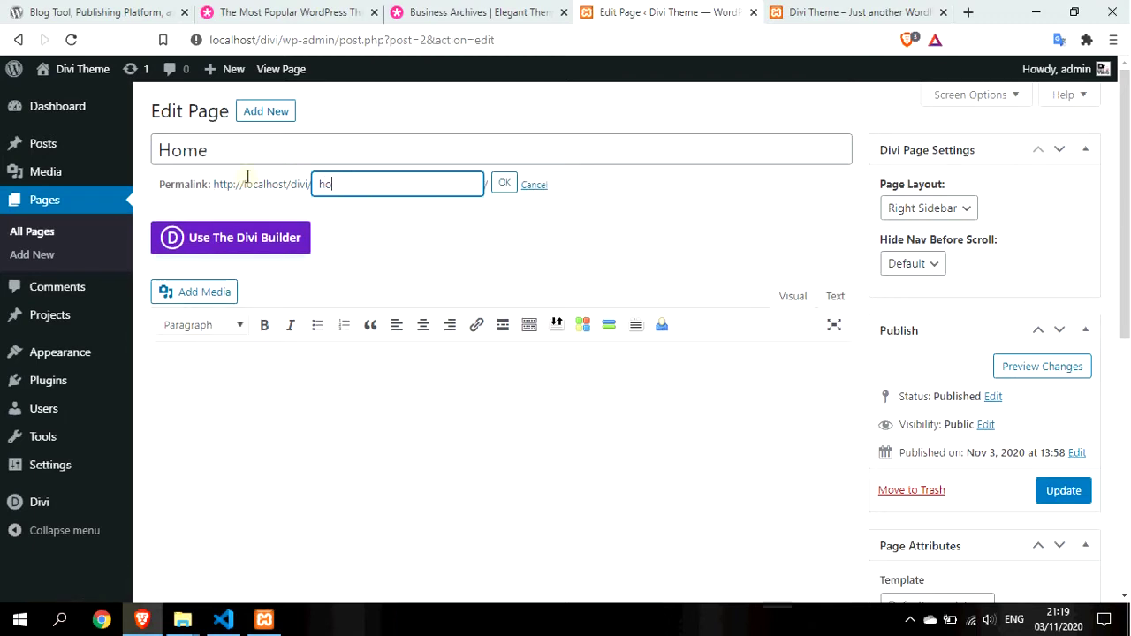
left_click(506, 185)
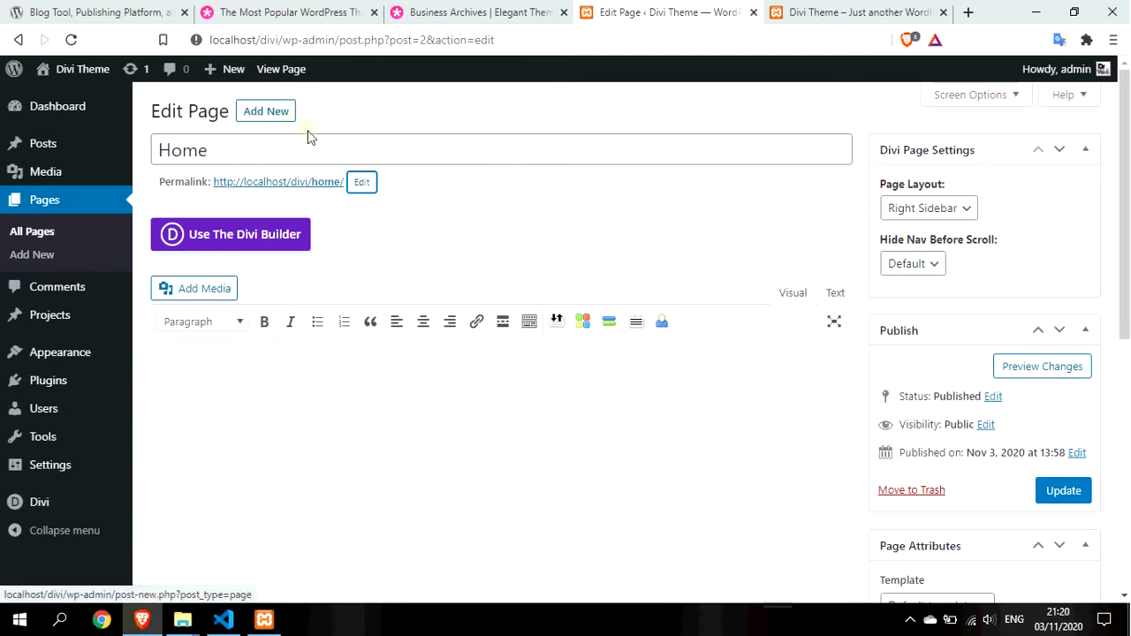
Step: Create a new page titled Blog and publish it
left_click(268, 118)
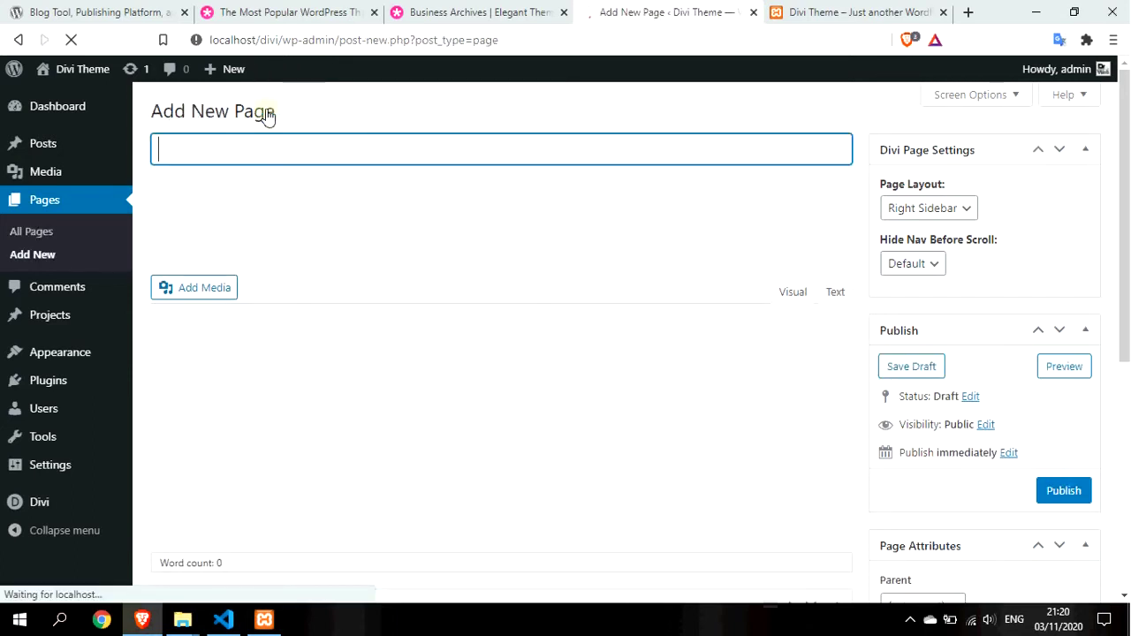
type("Blog")
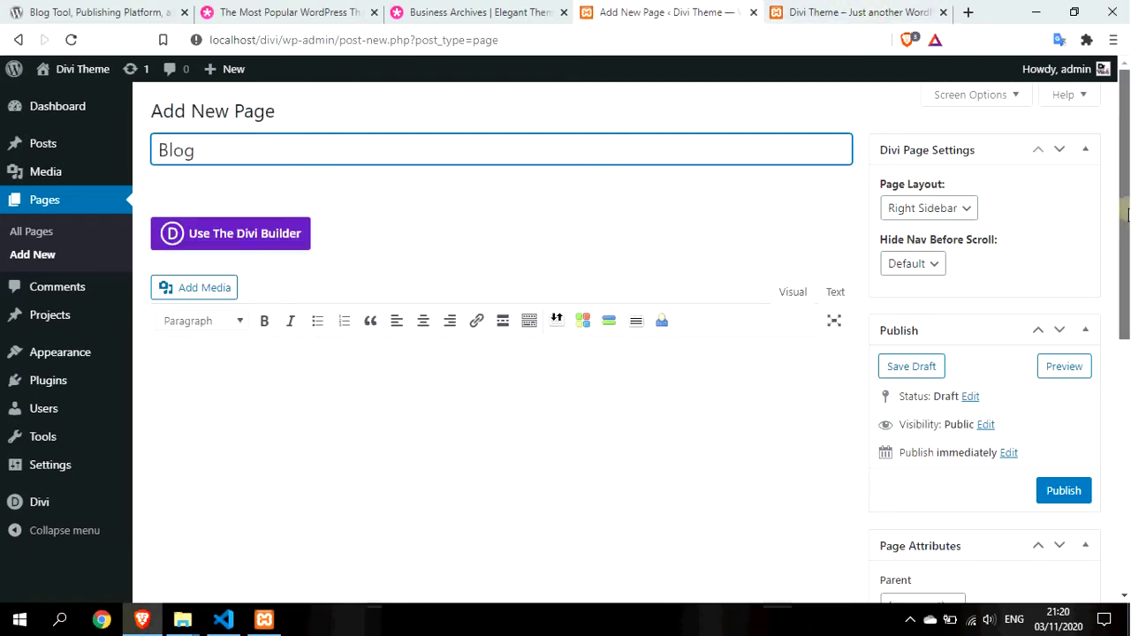
scroll(1025, 331, "down", 4)
scroll(1025, 331, "up", 2)
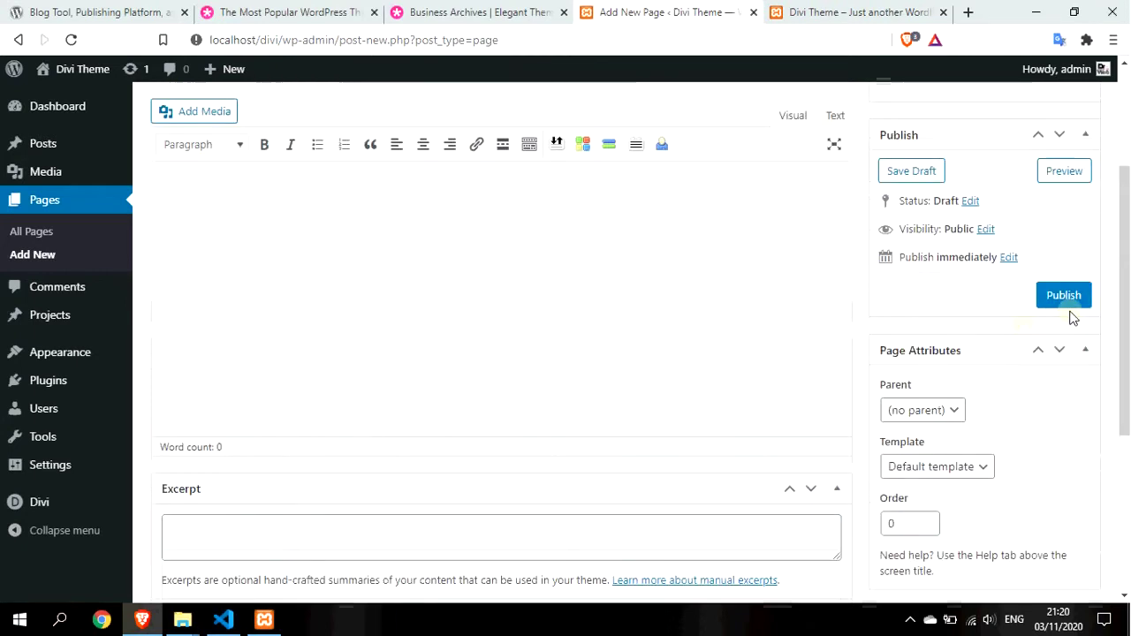
left_click(1063, 297)
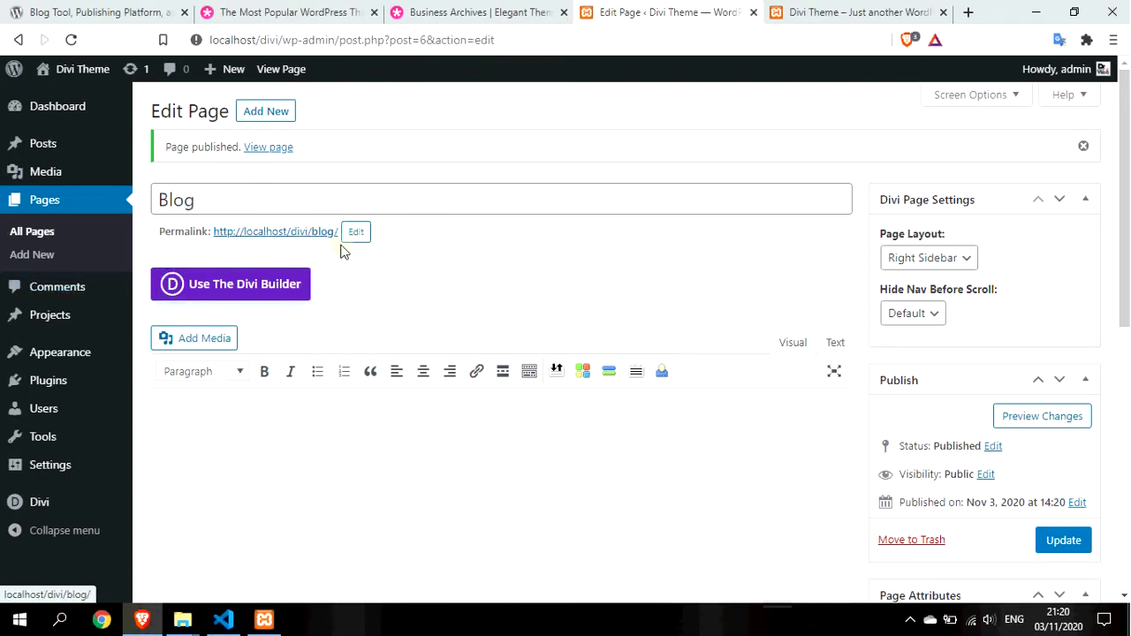
Step: Open the site's Permalink Settings page
left_click_drag(1122, 181, 1123, 190)
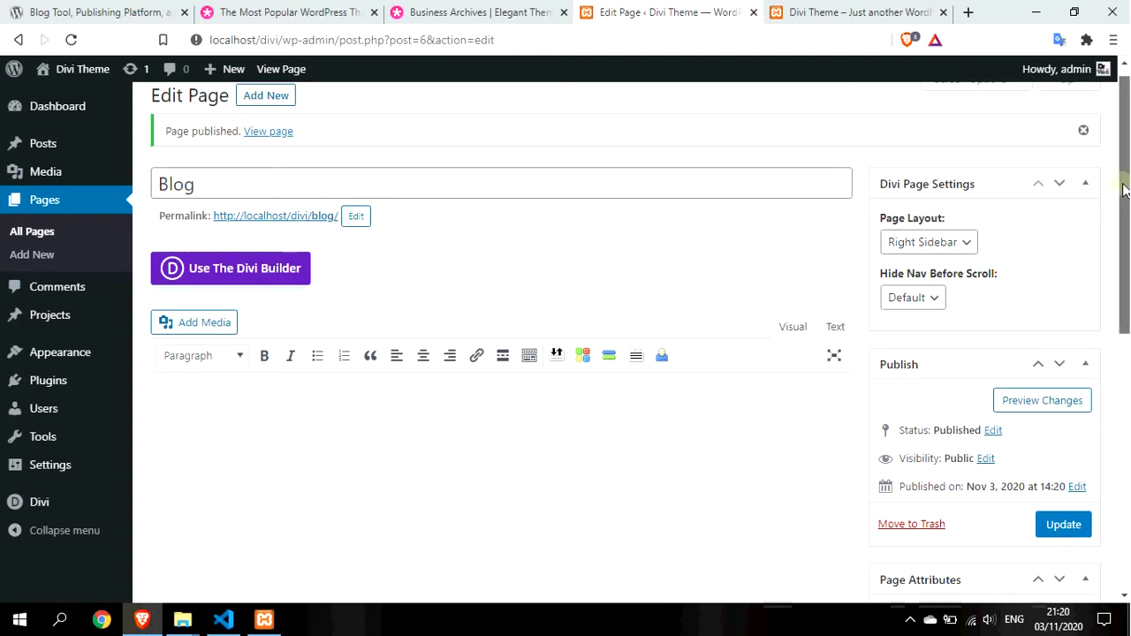
mouse_move(80, 465)
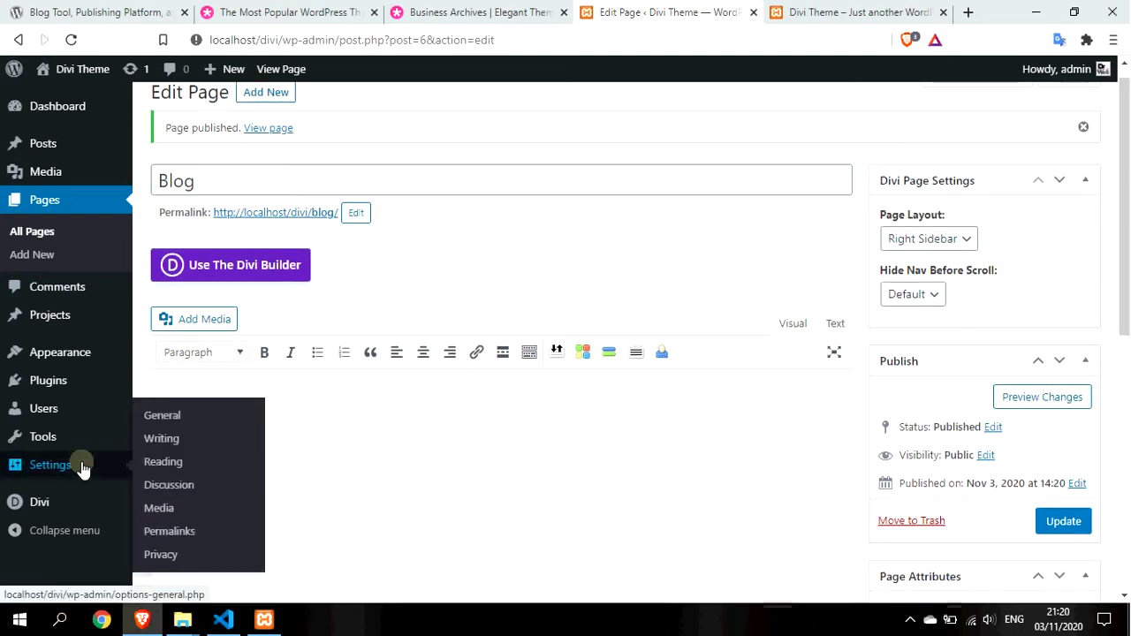
mouse_move(56, 362)
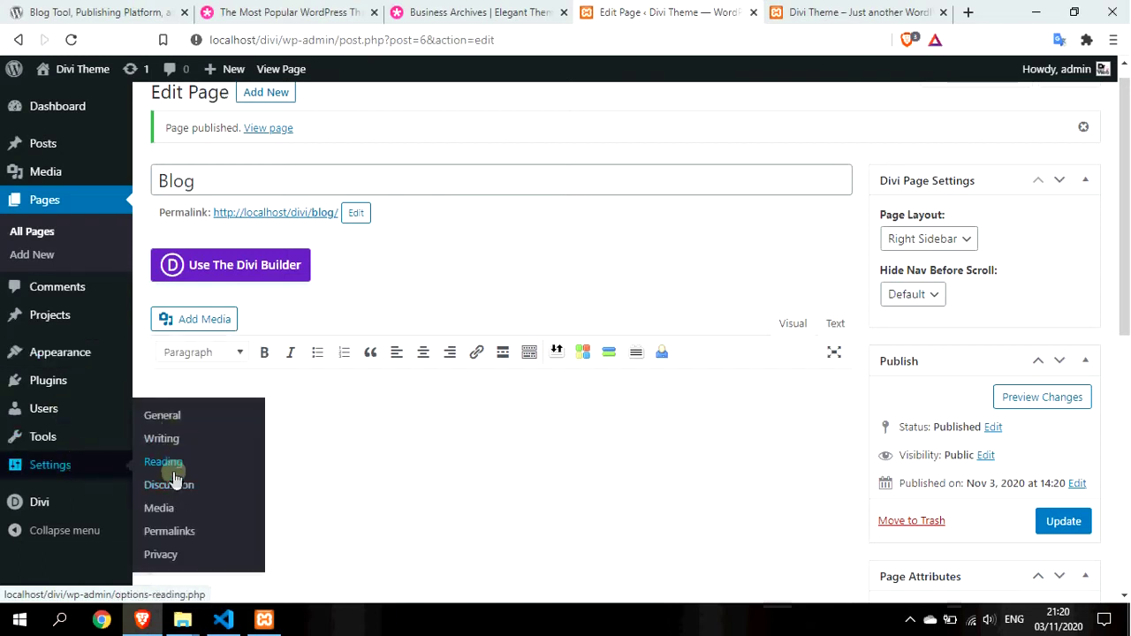
left_click(173, 532)
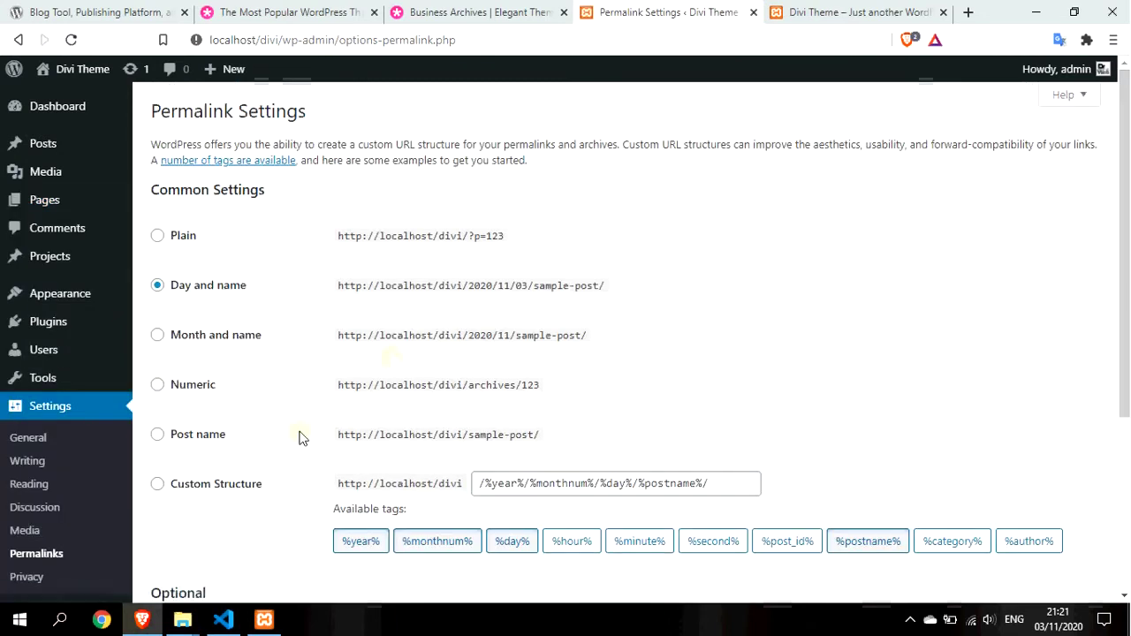
Step: Set the permalink structure to Post name and save the permalink settings
left_click(193, 439)
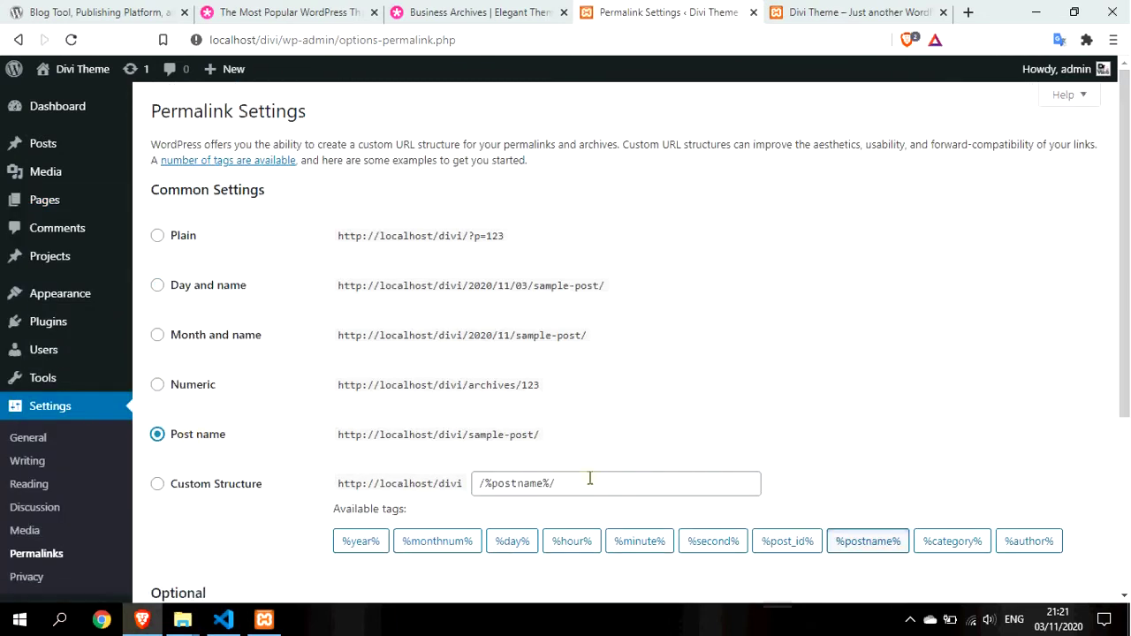
scroll(1034, 494, "down", 3)
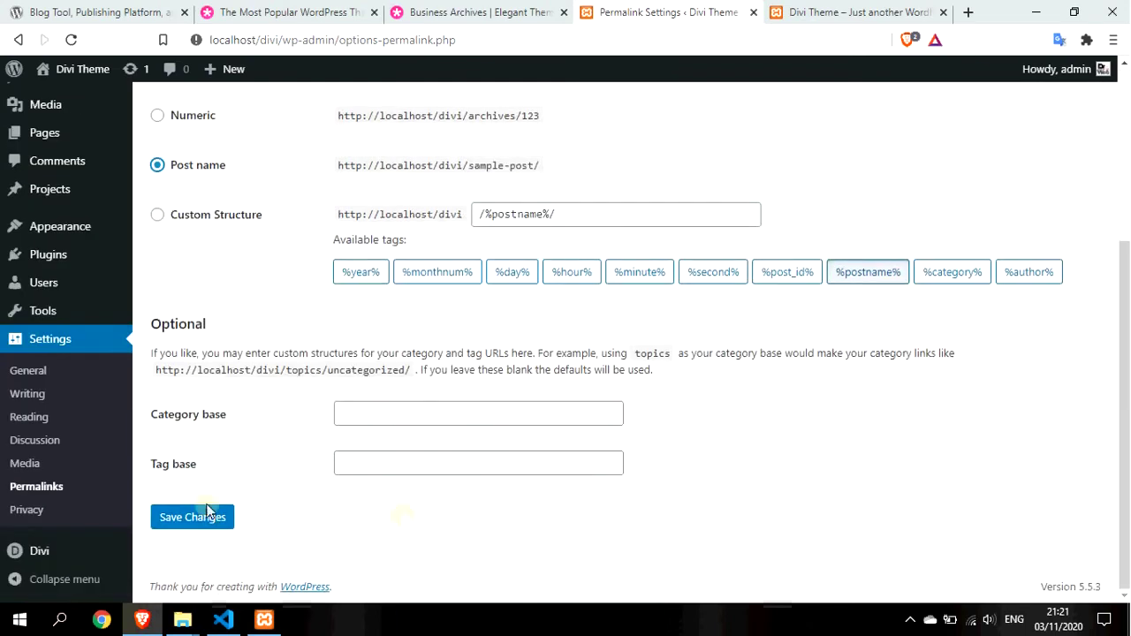
left_click(180, 520)
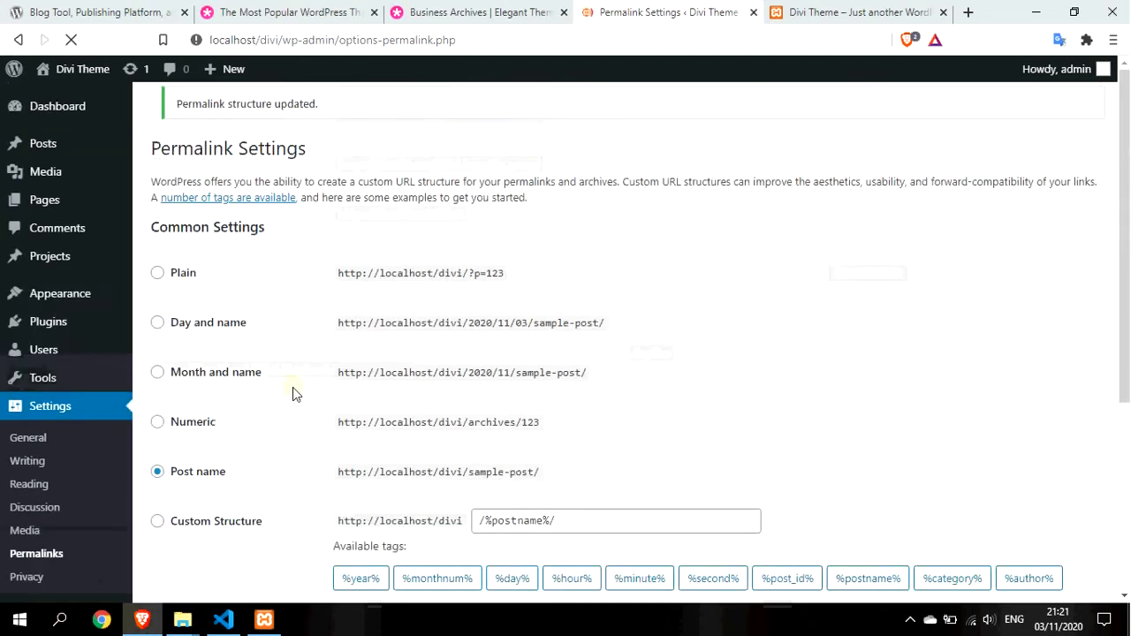
Step: In the Reading settings, make the homepage a static page with Home as homepage and Blog as posts page, and save
scroll(291, 424, "down", 2)
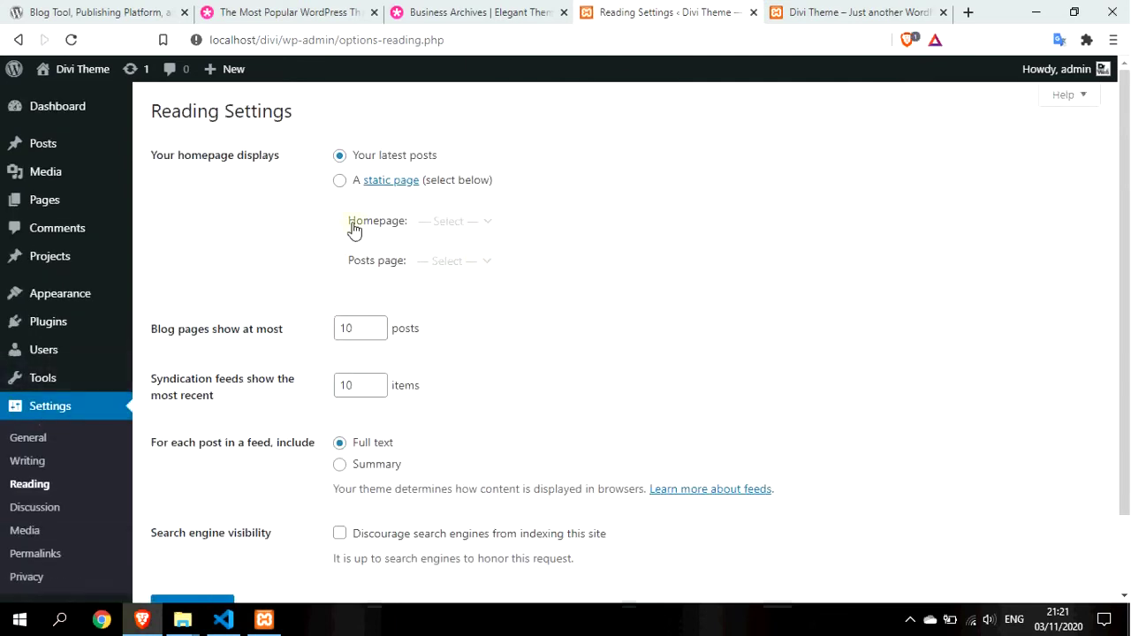
left_click(340, 181)
left_click(477, 237)
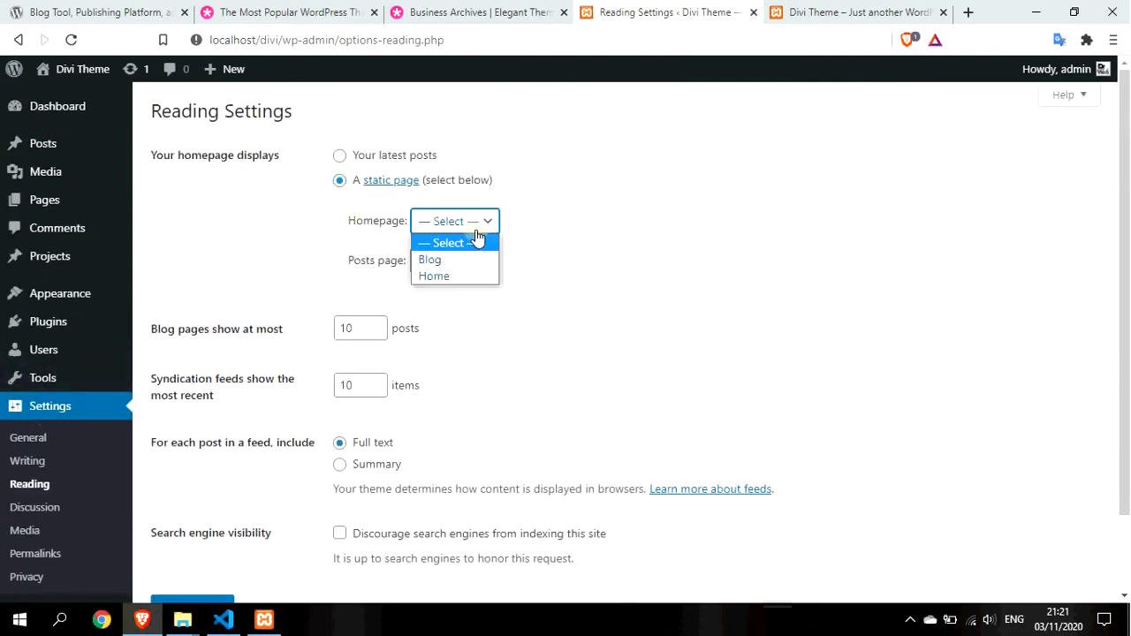
left_click(469, 275)
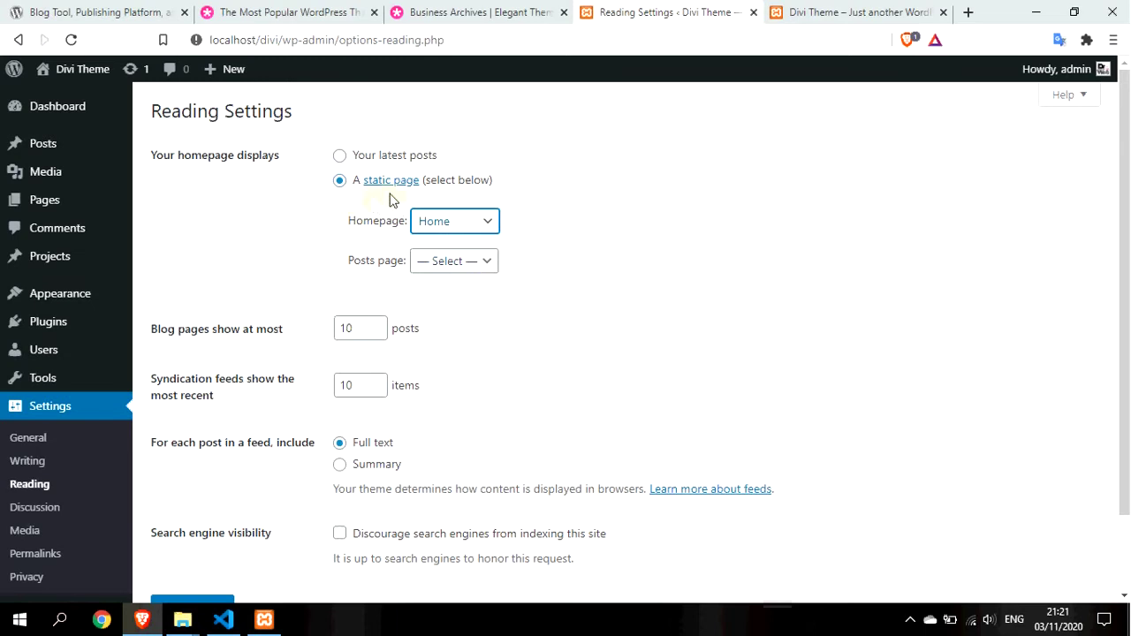
left_click(468, 265)
left_click(451, 300)
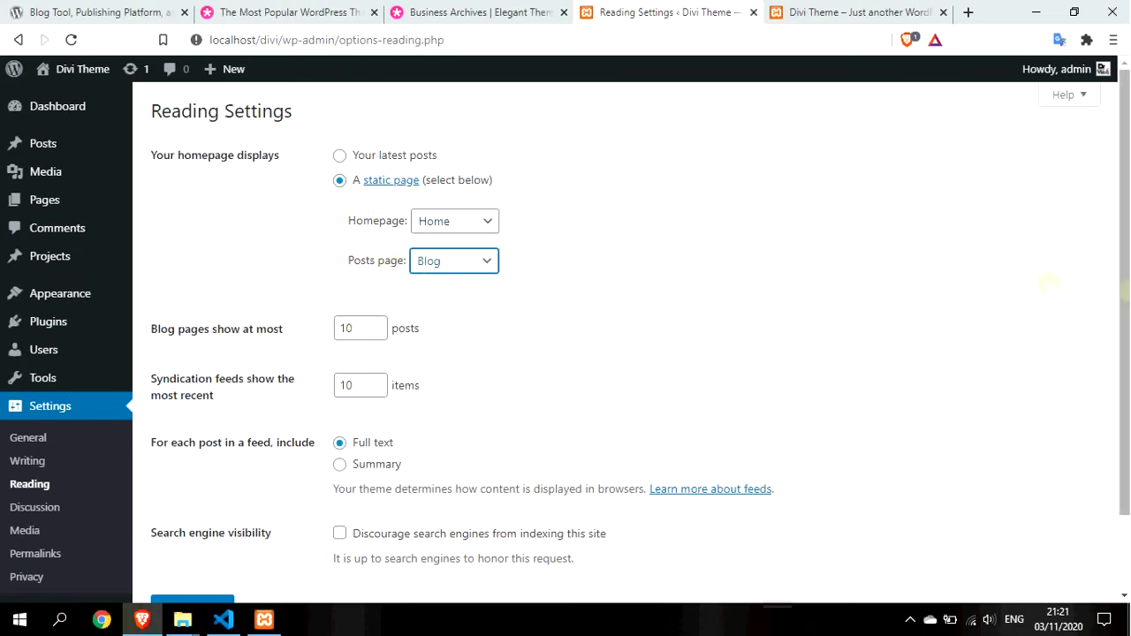
scroll(497, 474, "down", 2)
left_click(208, 521)
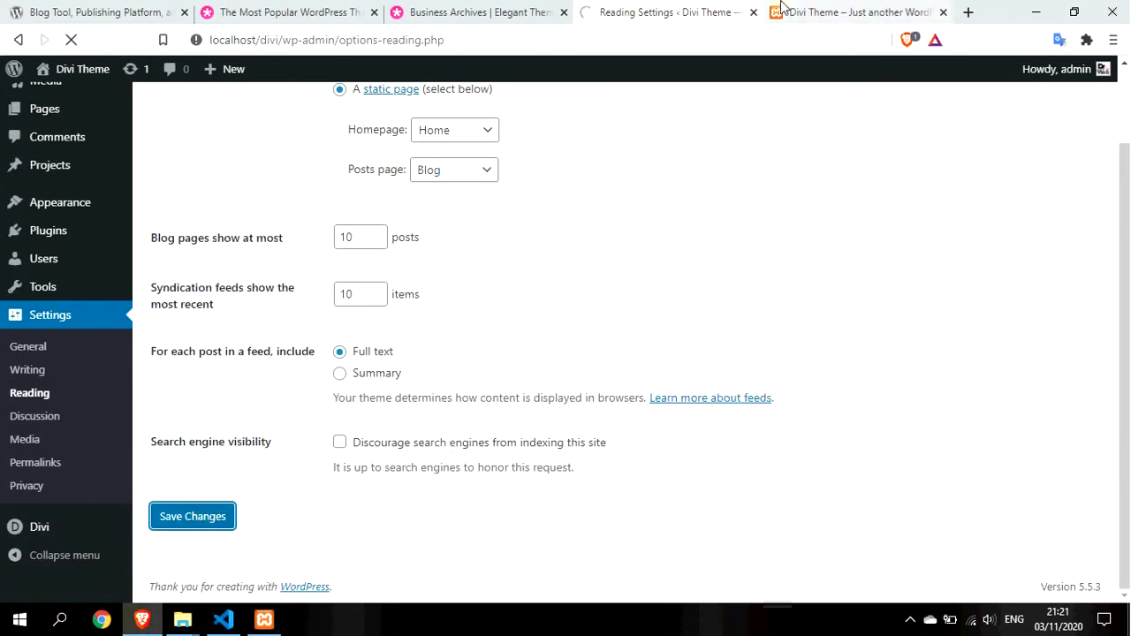
Step: Reload the site's front page and examine its menu, content, sidebar and footer against the saved Reading settings
left_click(822, 14)
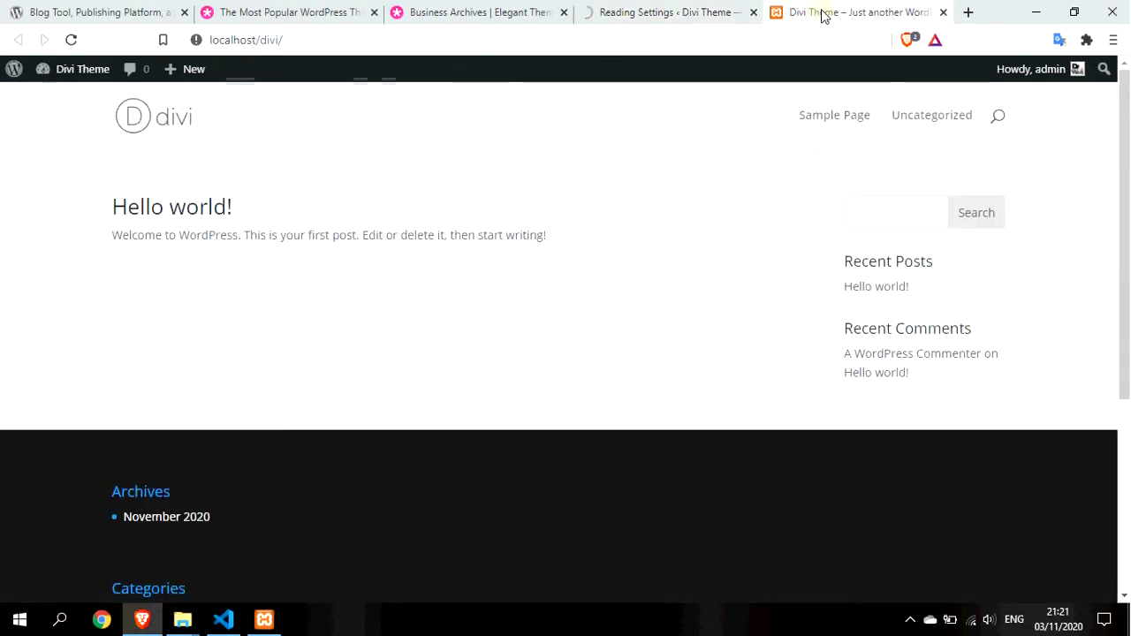
left_click(72, 42)
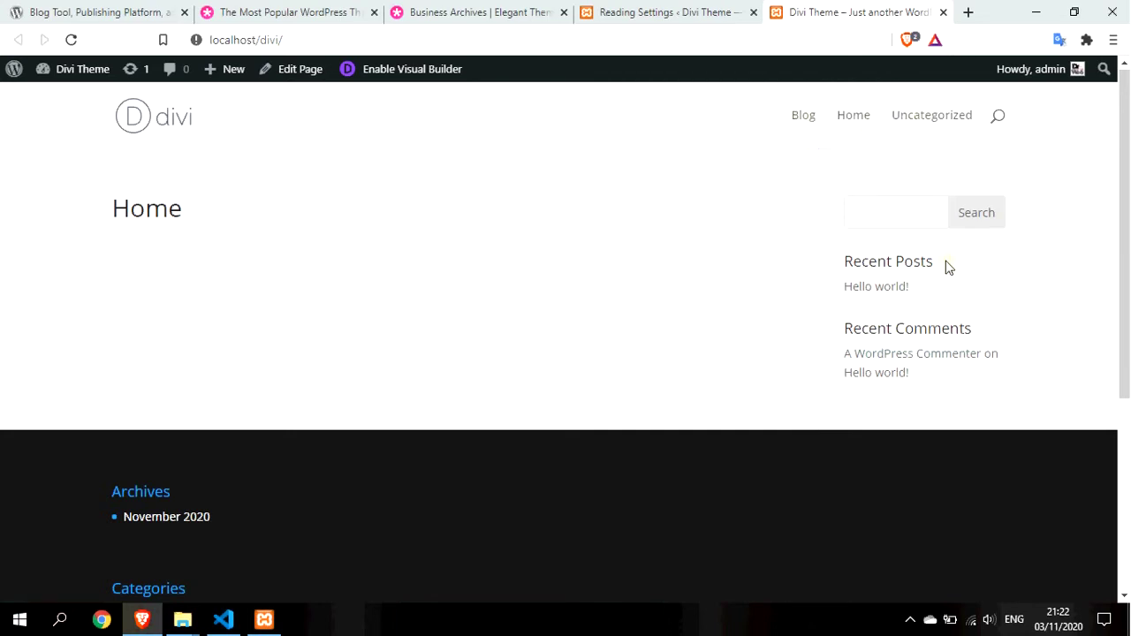
scroll(920, 359, "down", 4)
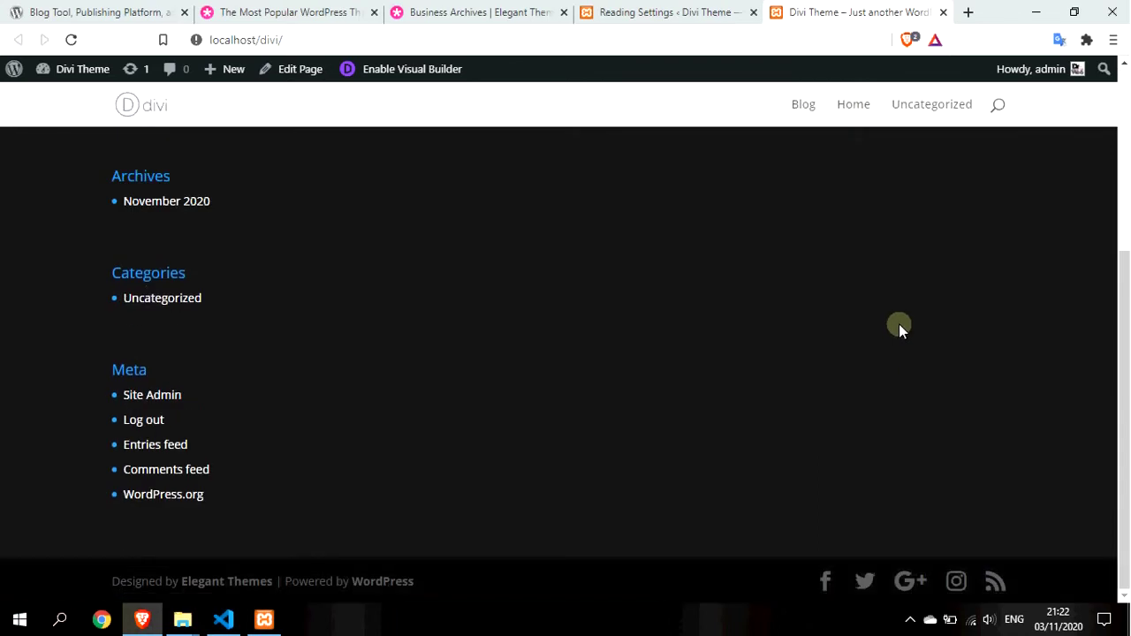
scroll(899, 324, "up", 4)
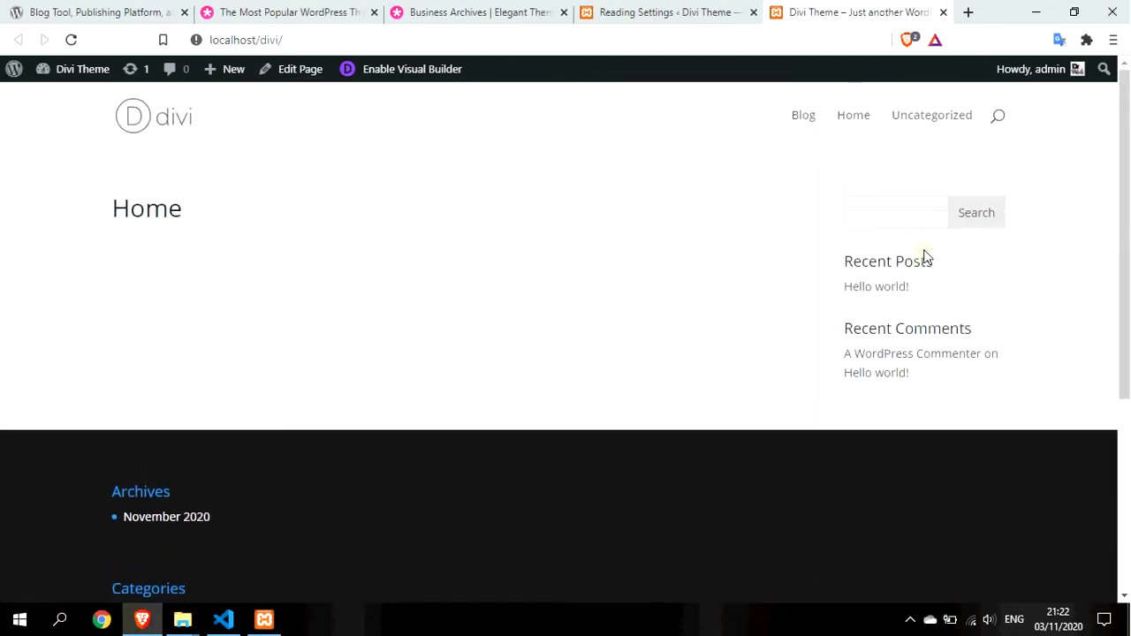
left_click(634, 11)
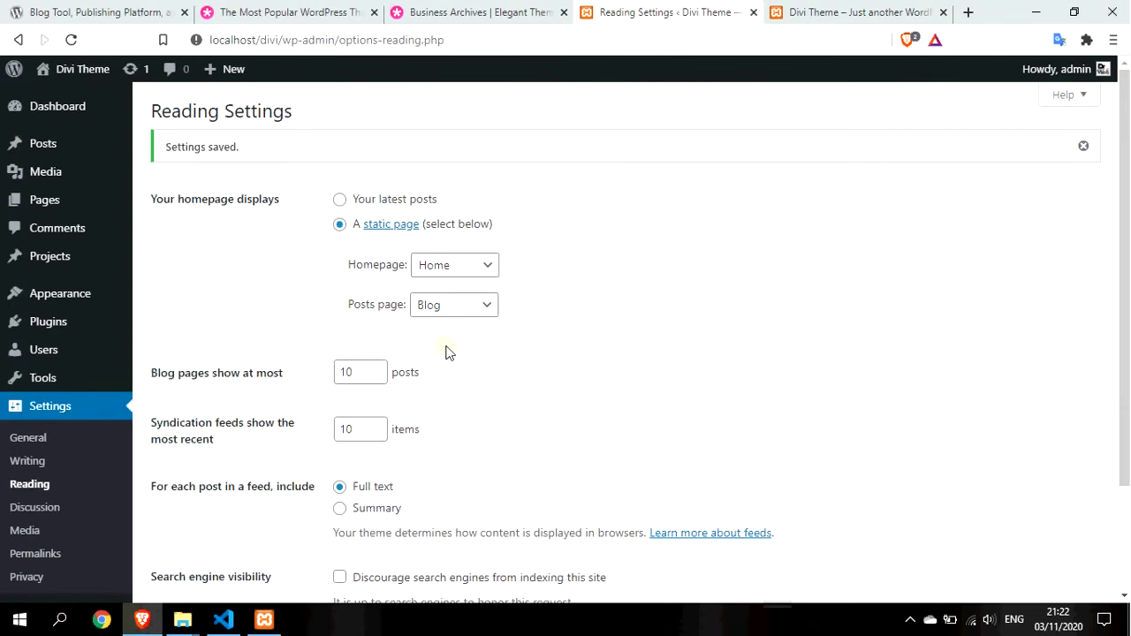
scroll(493, 448, "down", 1)
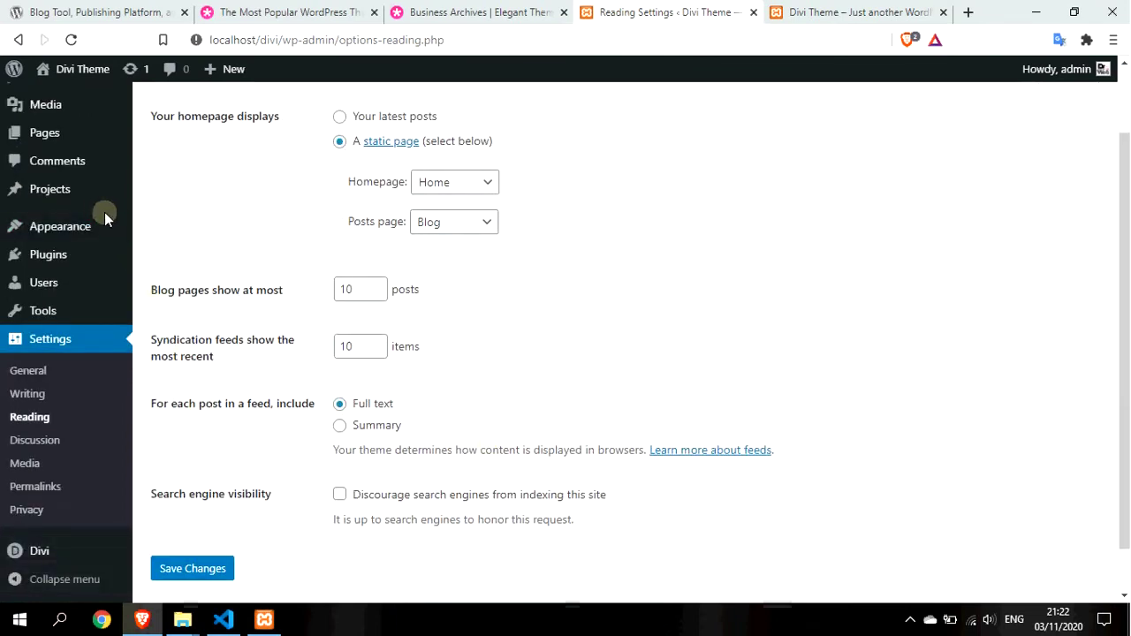
left_click(849, 10)
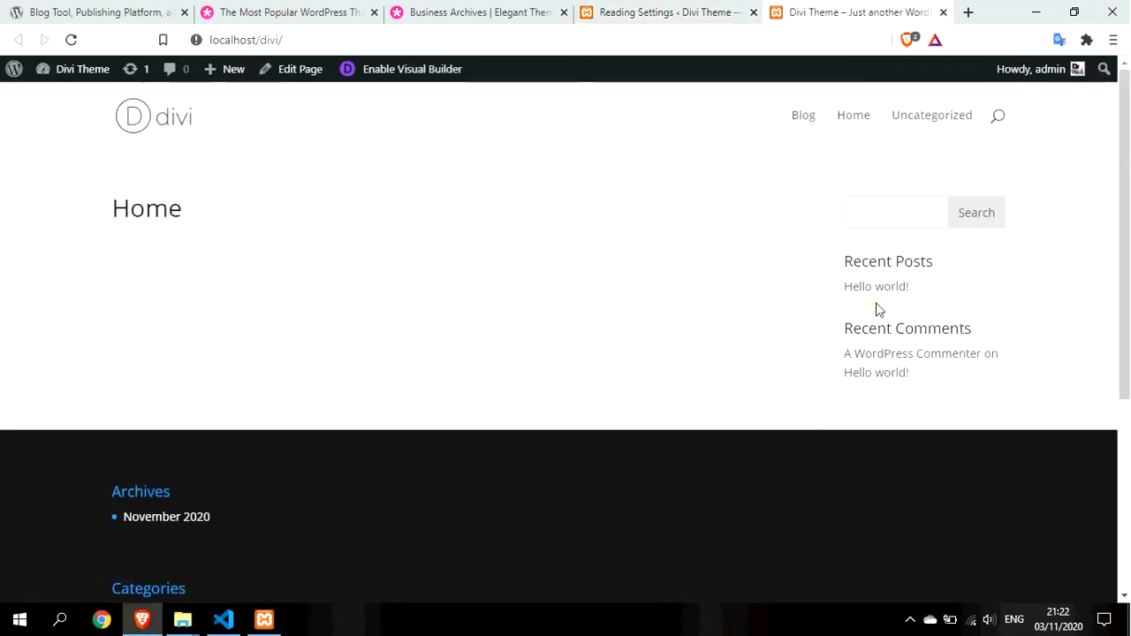
Step: Return to the WordPress admin and open the Divi Theme Options page
left_click(676, 11)
scroll(40, 451, "down", 1)
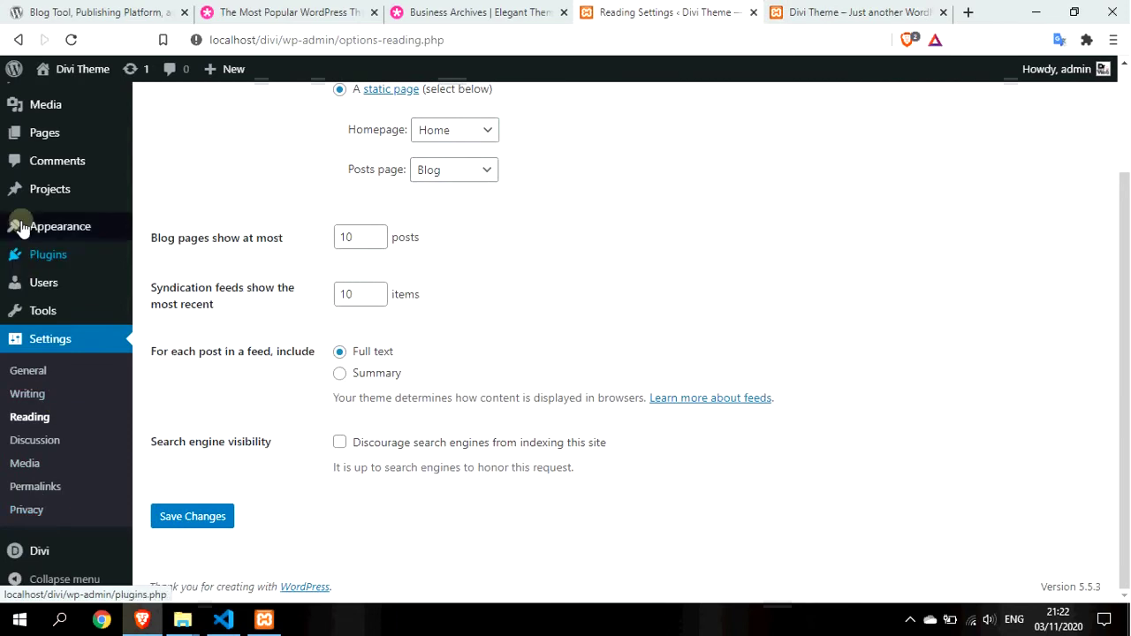
mouse_move(31, 228)
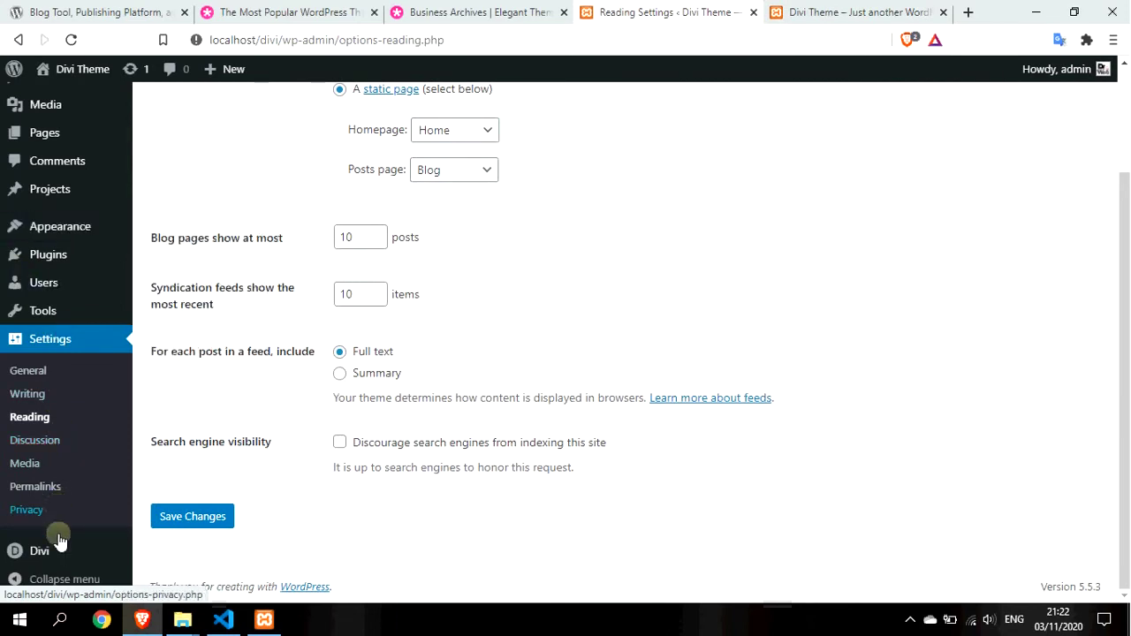
mouse_move(71, 557)
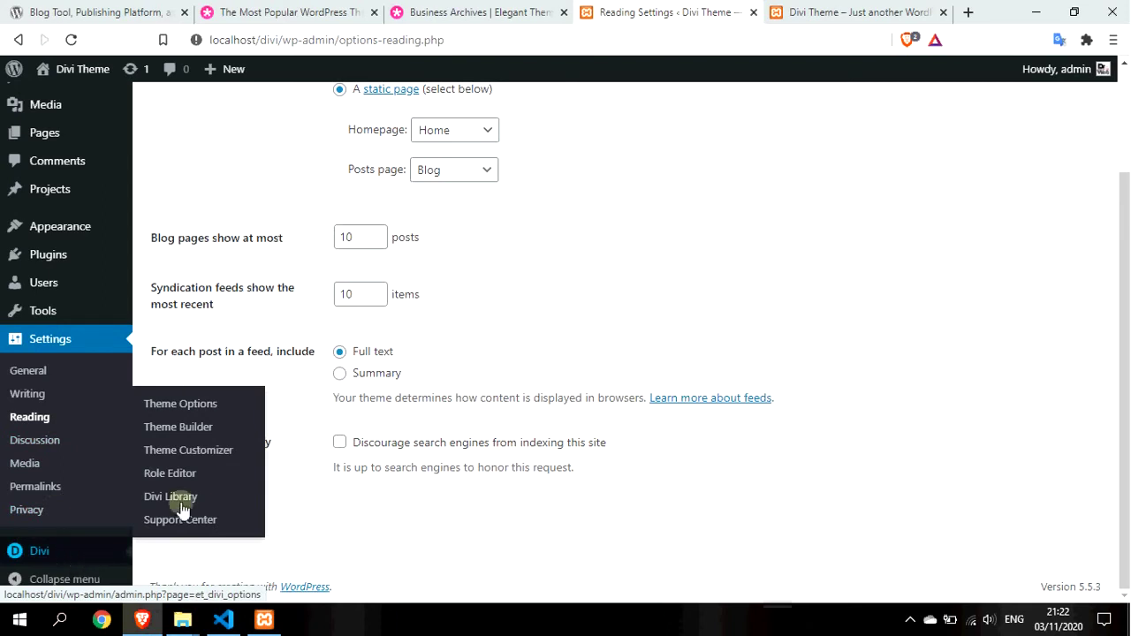
left_click(201, 409)
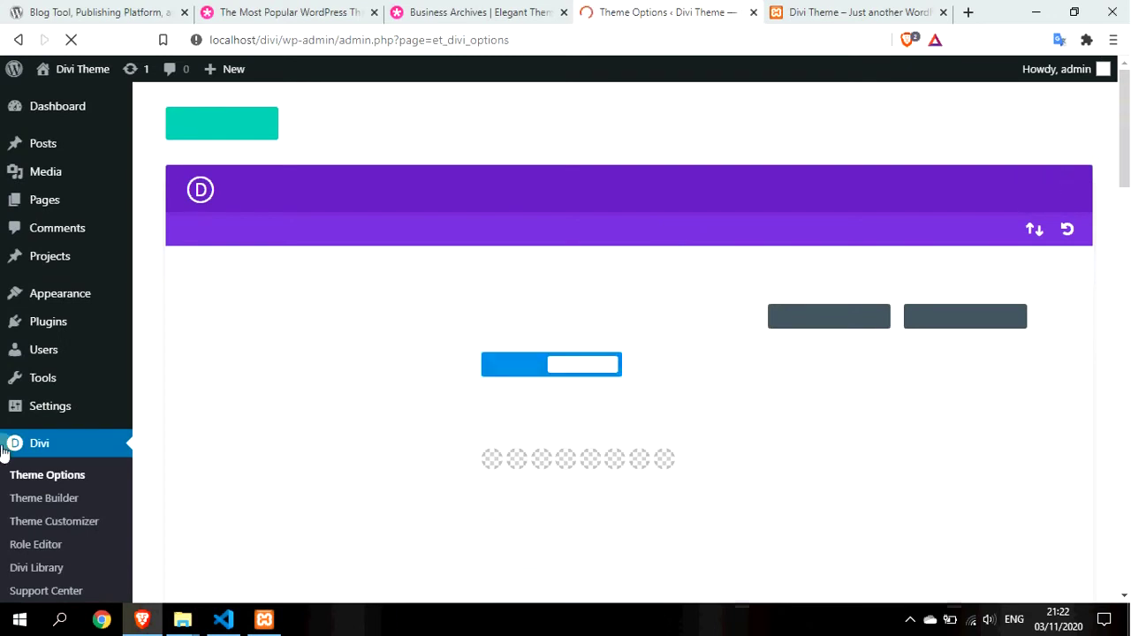
Step: Examine the general Divi theme options and compare the social icon settings with the icons in the live site's footer
scroll(35, 524, "down", 2)
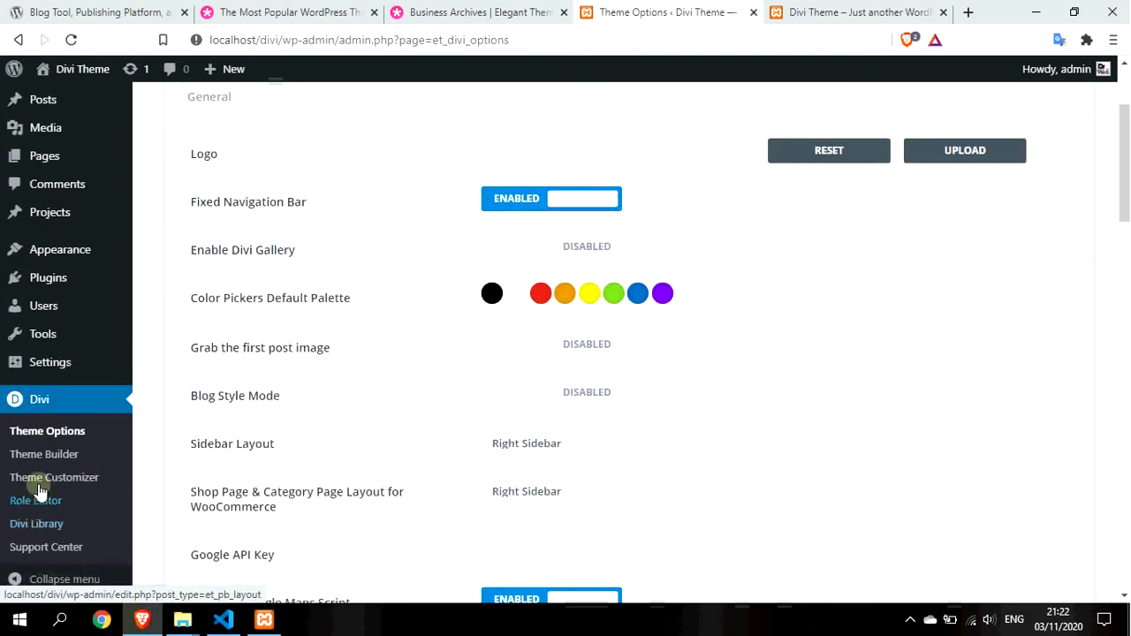
scroll(22, 521, "up", 1)
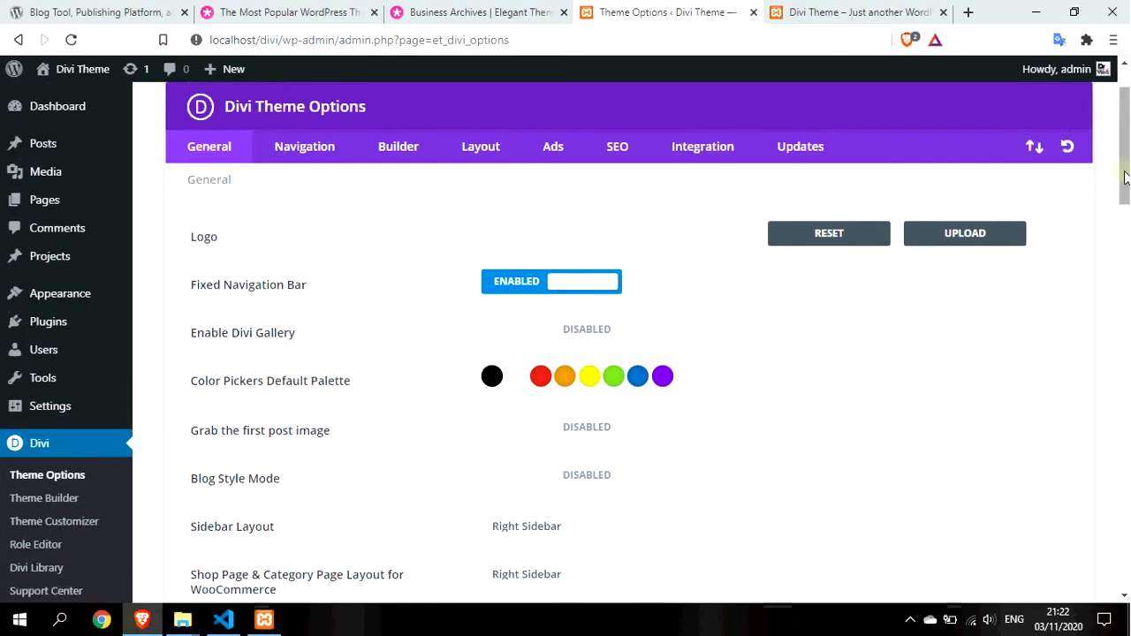
left_click_drag(1125, 168, 1126, 171)
mouse_move(1126, 171)
left_mouse_down()
mouse_move(1127, 211)
mouse_move(1125, 170)
left_mouse_up()
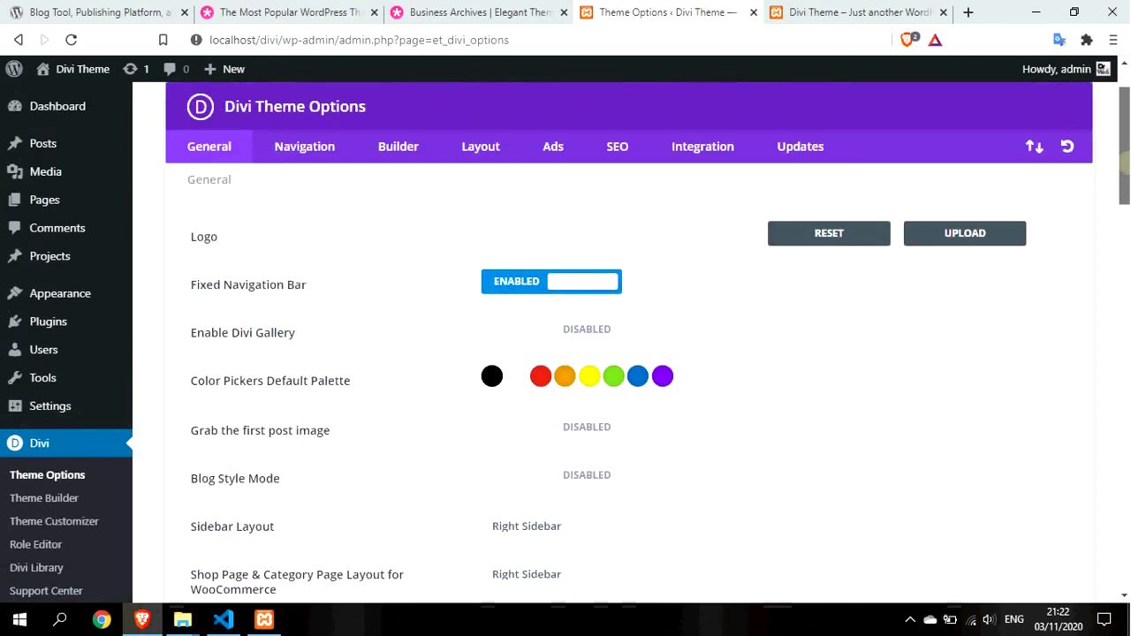
scroll(658, 206, "down", 1)
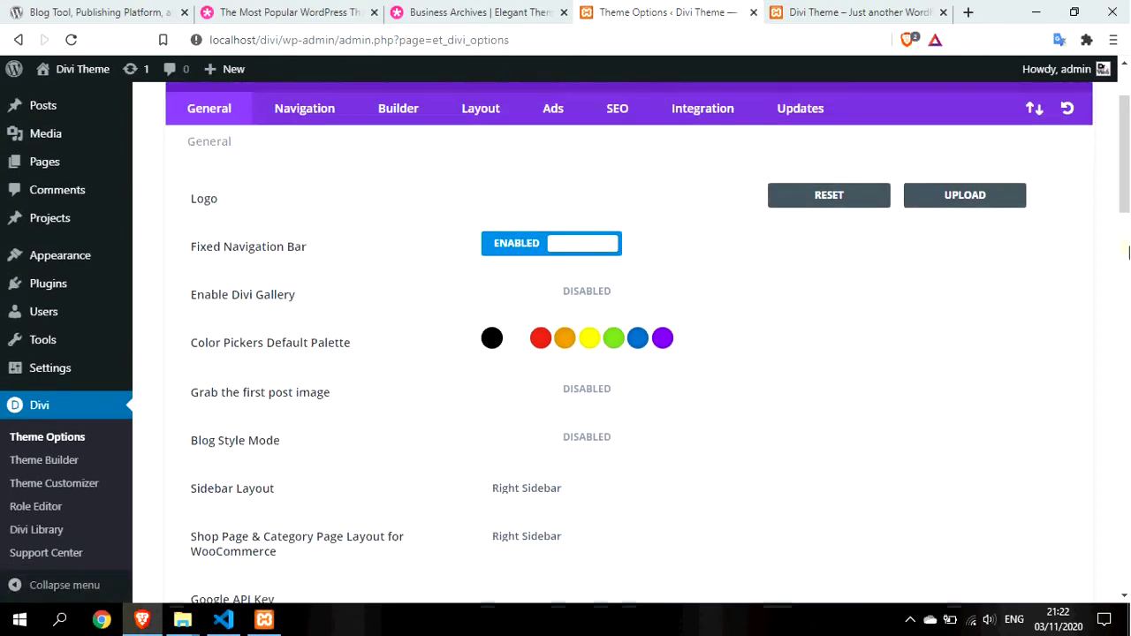
left_click_drag(1126, 206, 1126, 258)
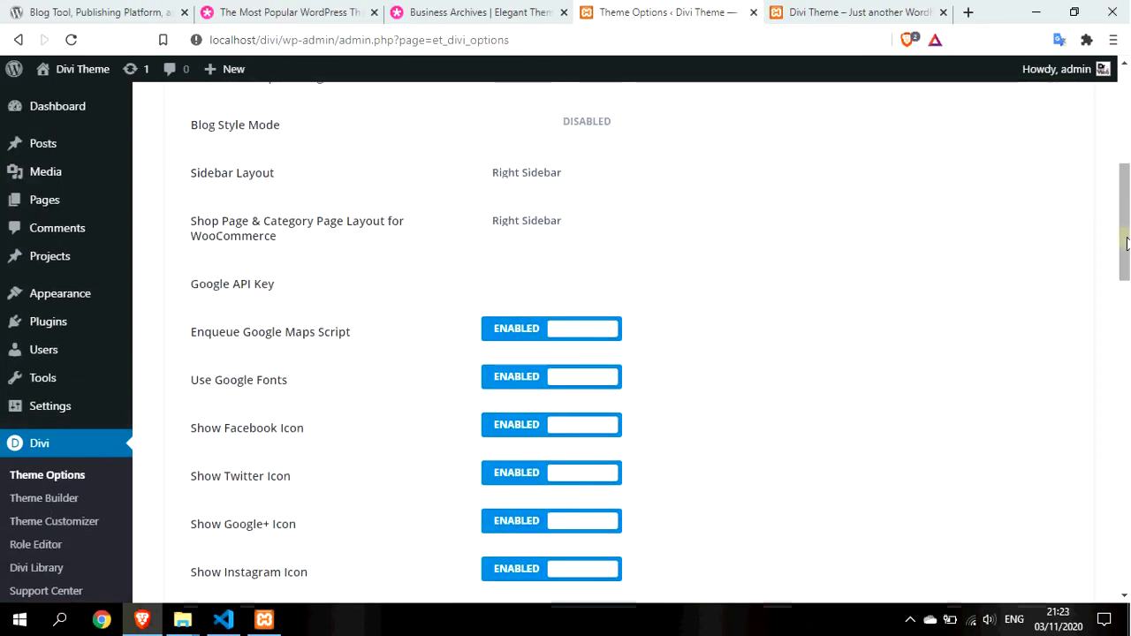
scroll(575, 419, "down", 1)
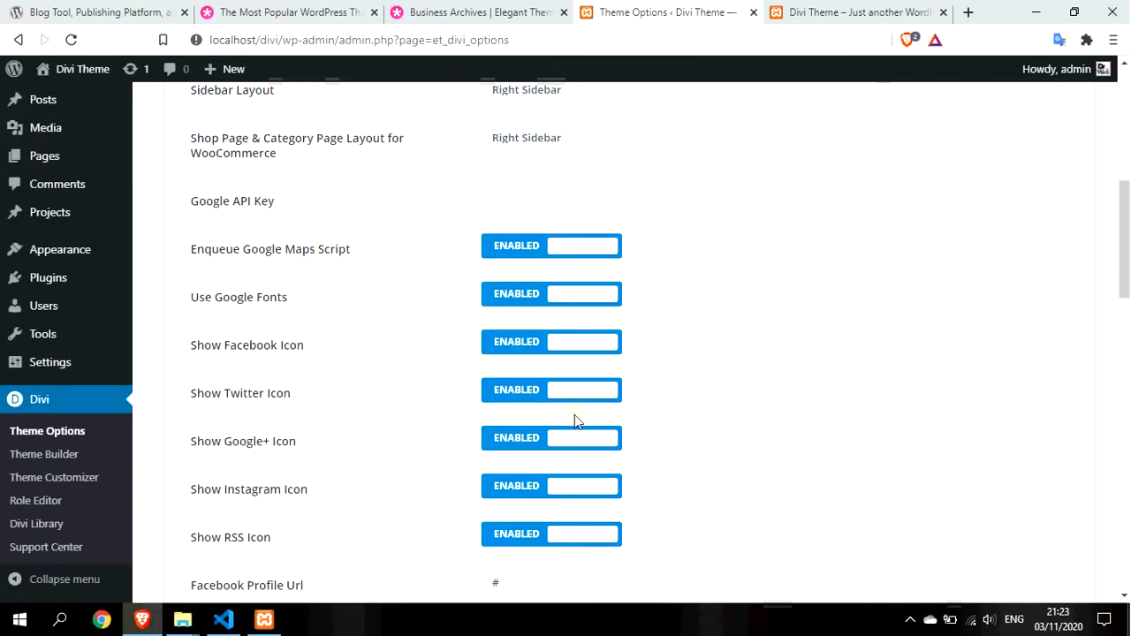
left_click(850, 6)
scroll(566, 354, "down", 4)
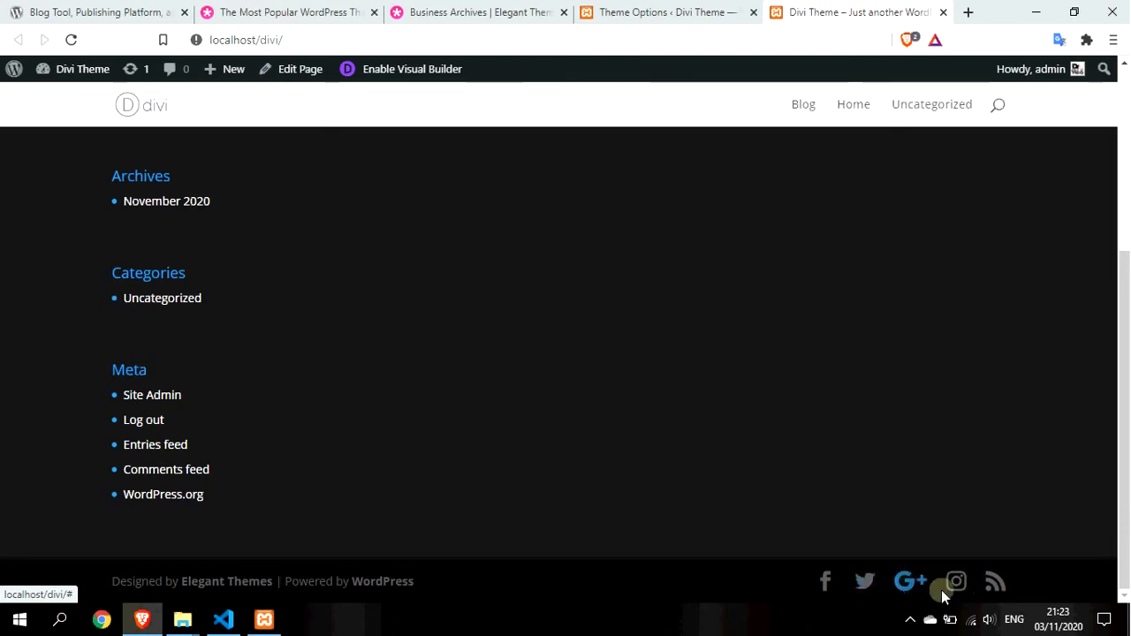
Step: Disable the Twitter, Google+ and RSS icons in the general Divi theme options
left_click(655, 10)
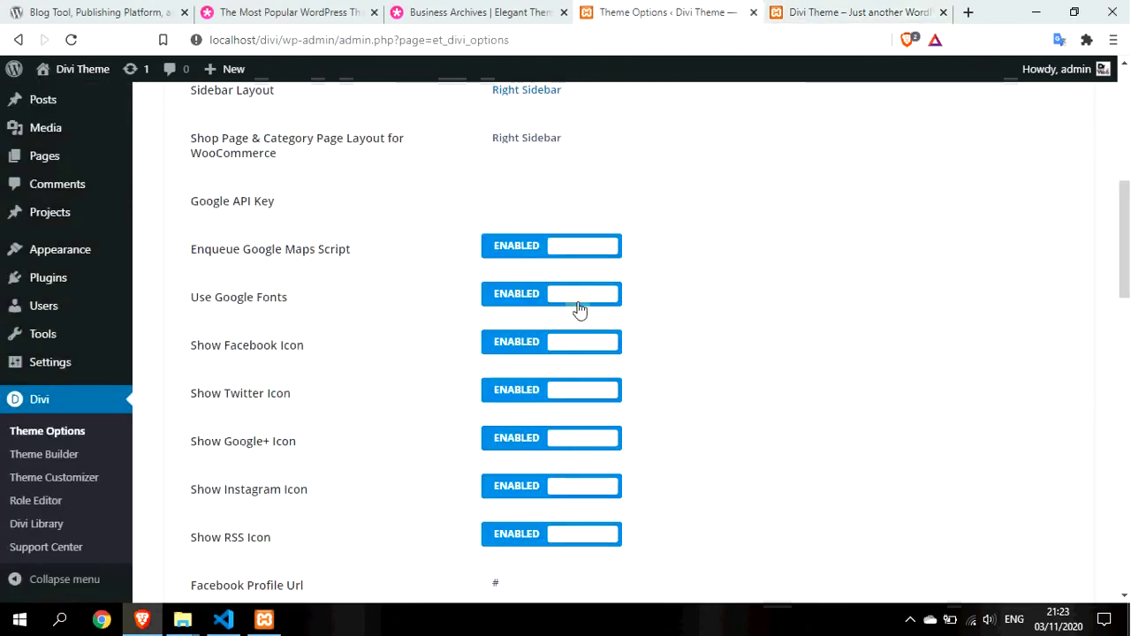
left_click(583, 390)
scroll(588, 485, "down", 2)
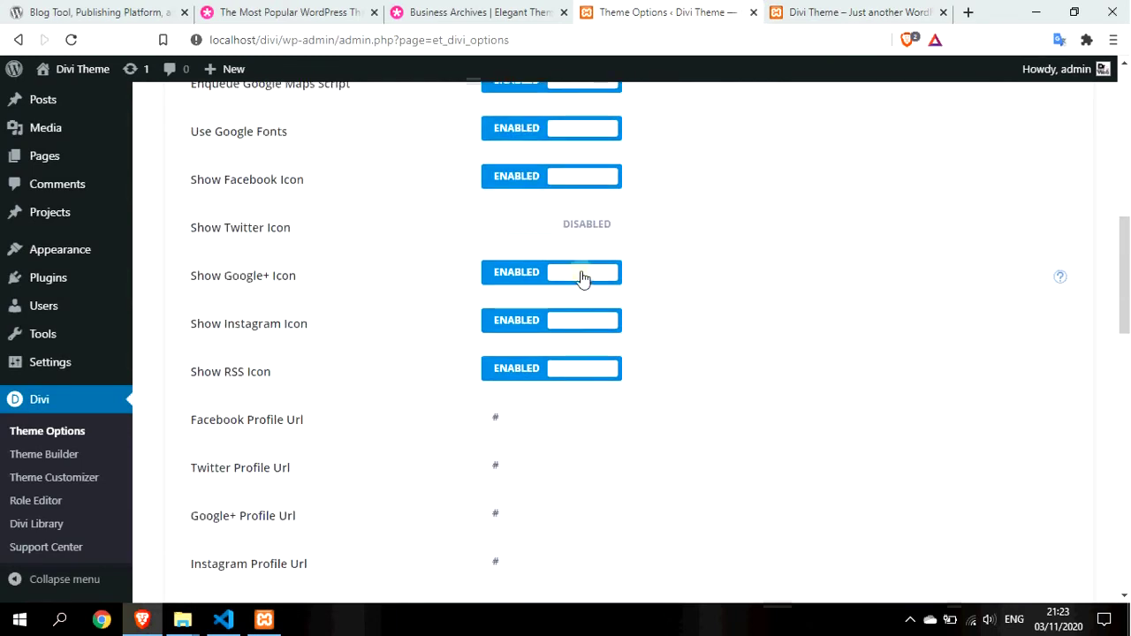
left_click(583, 276)
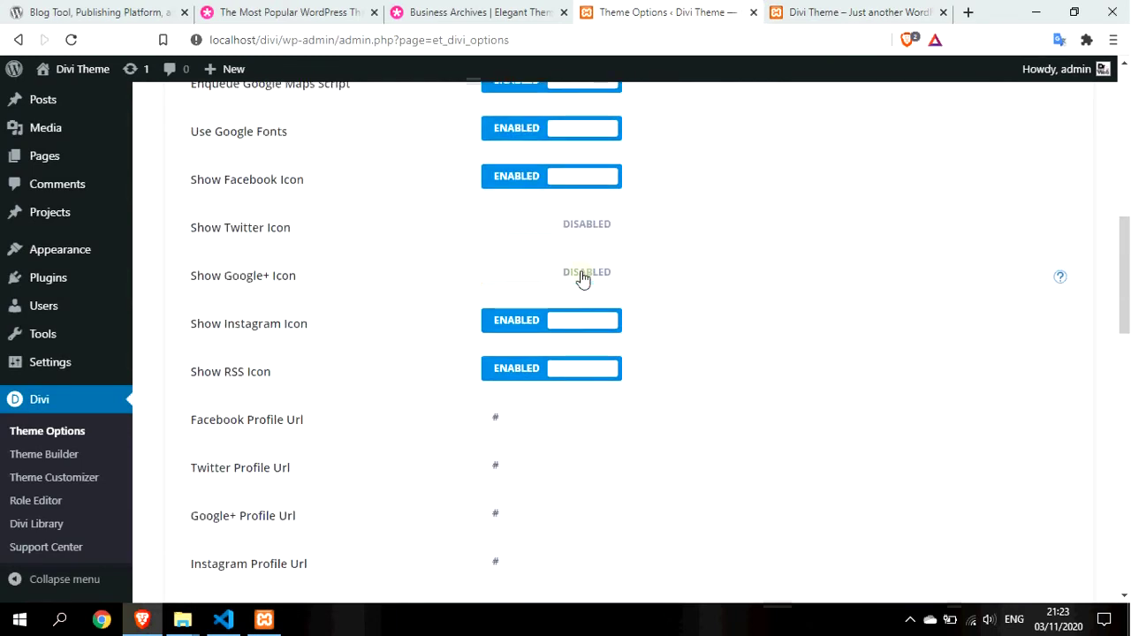
left_click(604, 375)
Step: Enable Smooth Scrolling and the Back To Top Button in the general Divi theme options
scroll(891, 334, "down", 8)
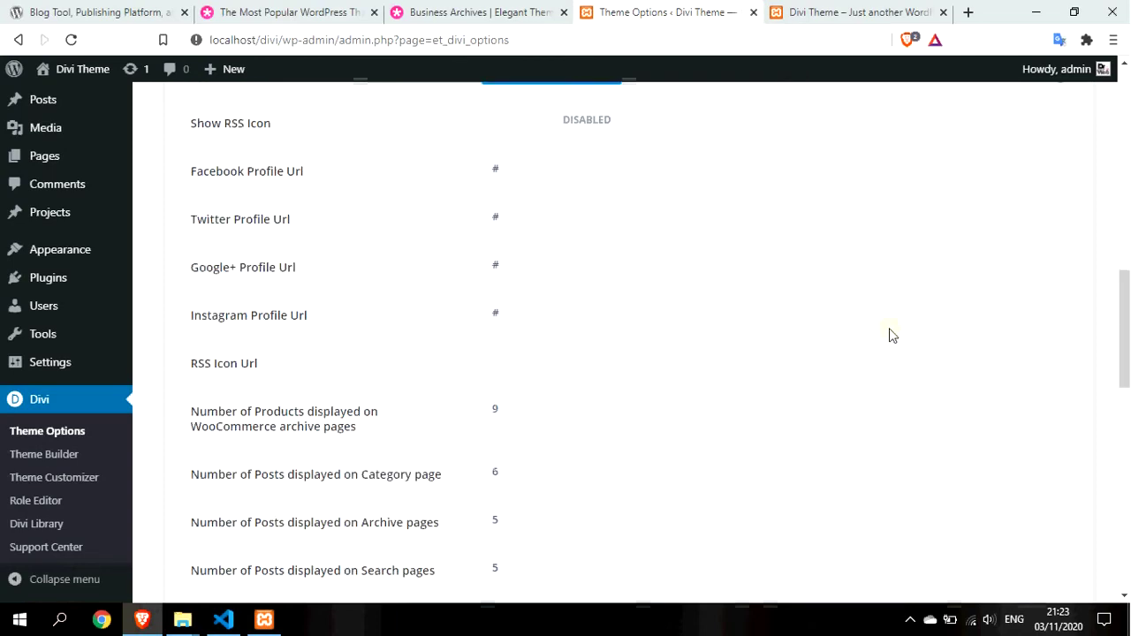
scroll(891, 334, "down", 4)
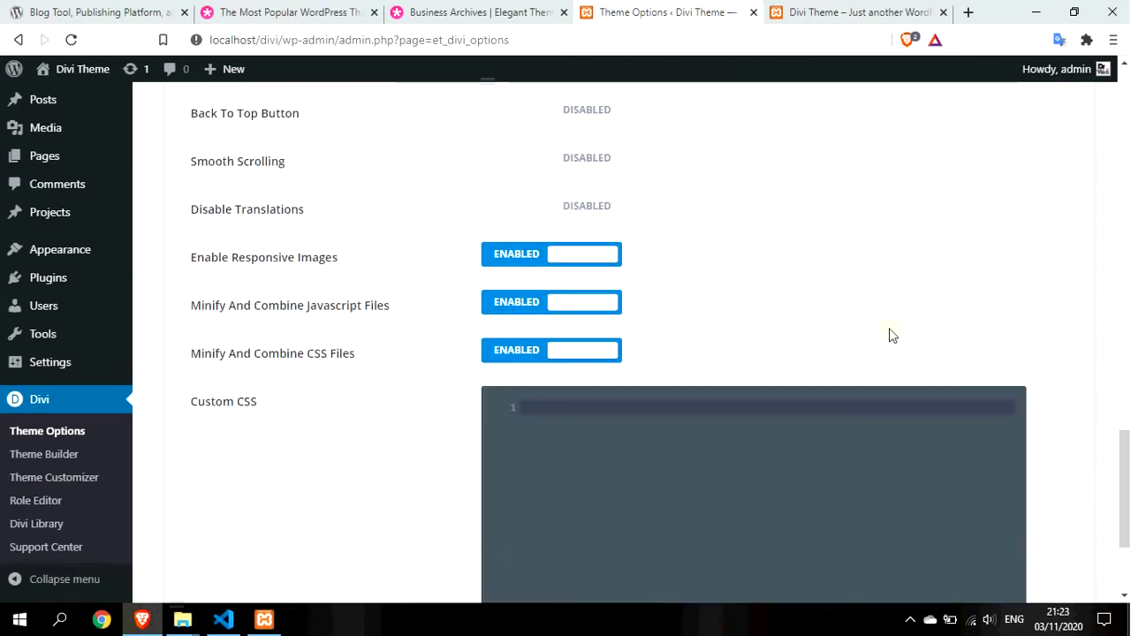
scroll(890, 334, "up", 2)
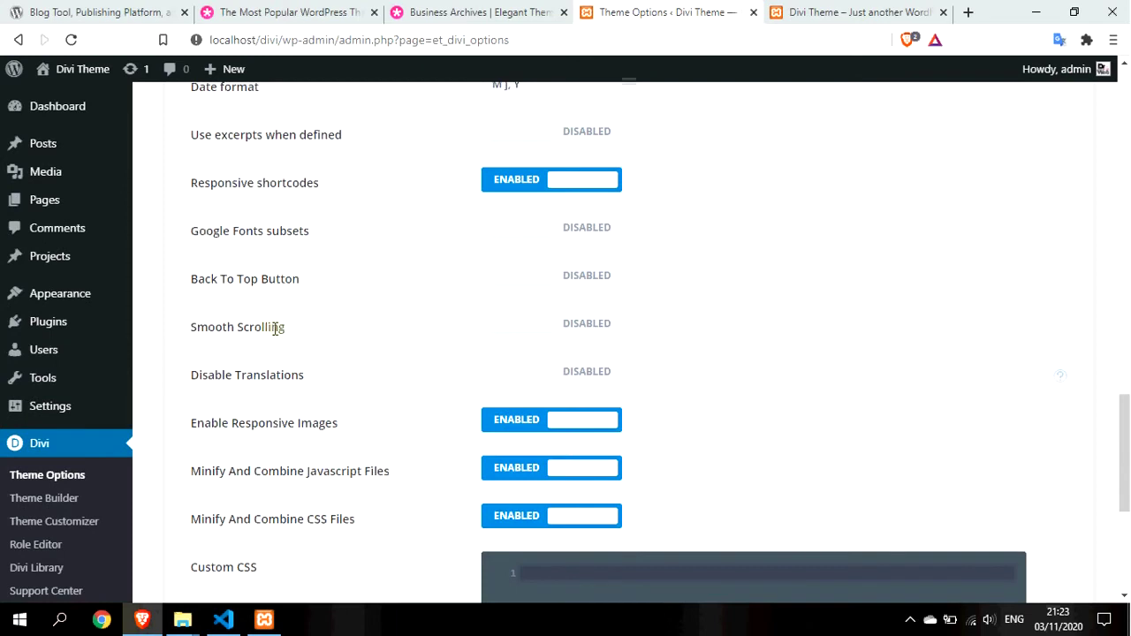
left_click(575, 326)
left_click(589, 282)
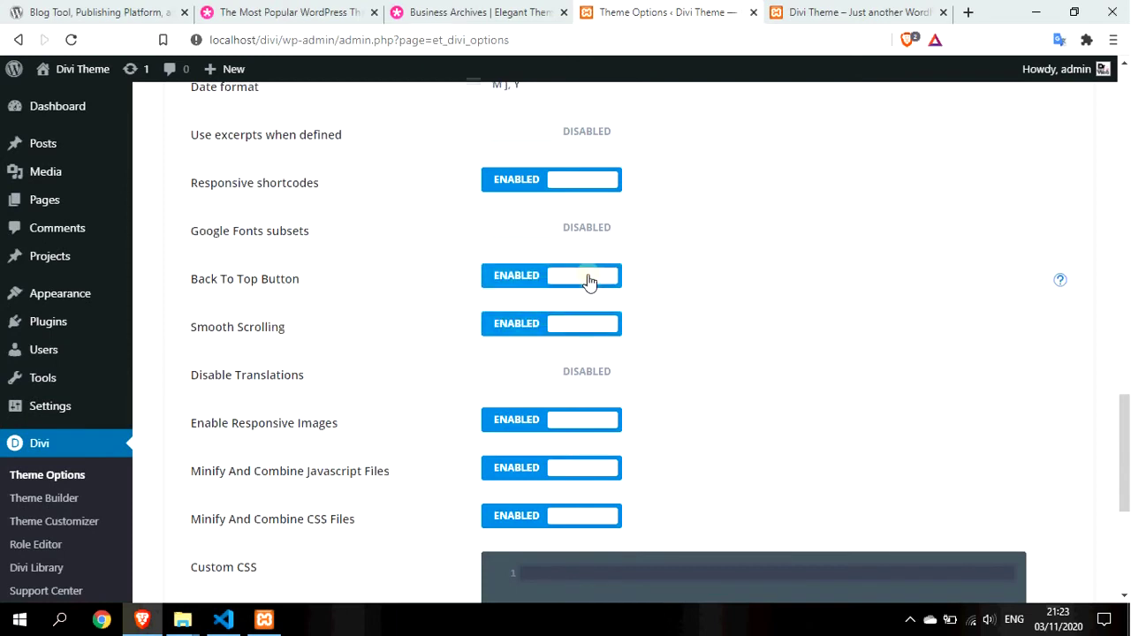
scroll(624, 408, "down", 4)
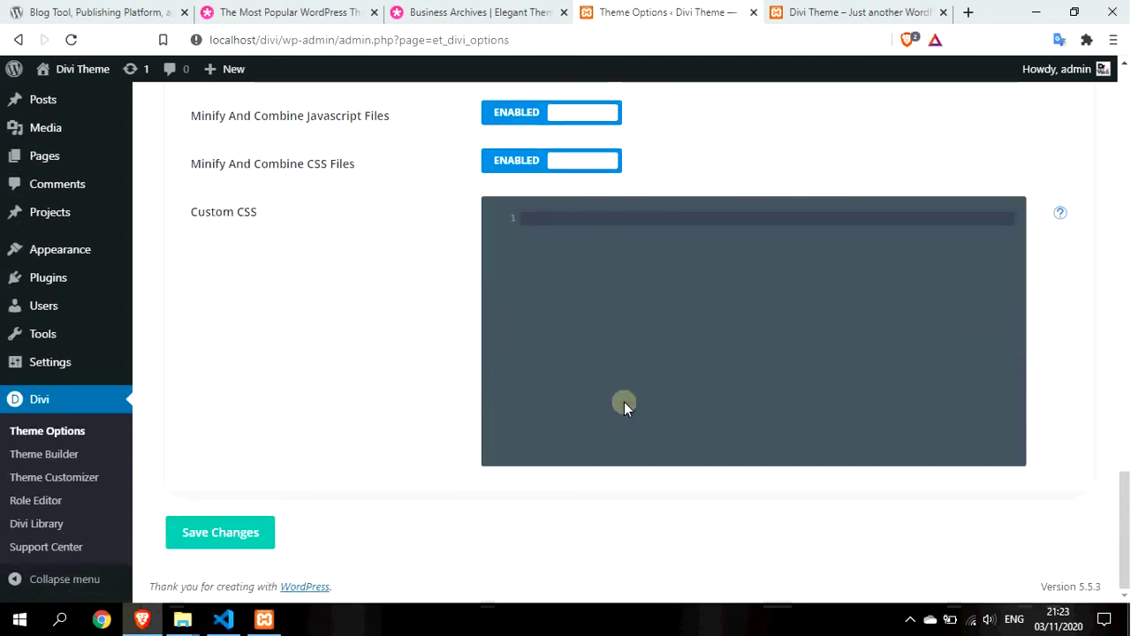
scroll(624, 408, "up", 10)
scroll(624, 408, "up", 10)
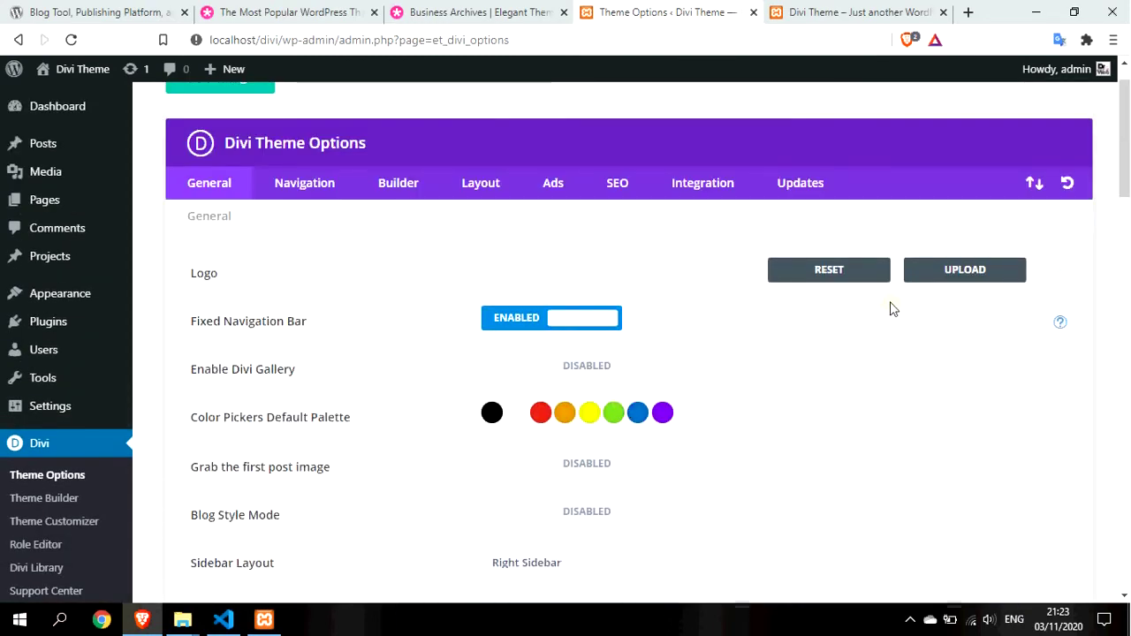
Step: Check the current logo in the live site's header, and return to the Divi Theme Options
left_click(840, 12)
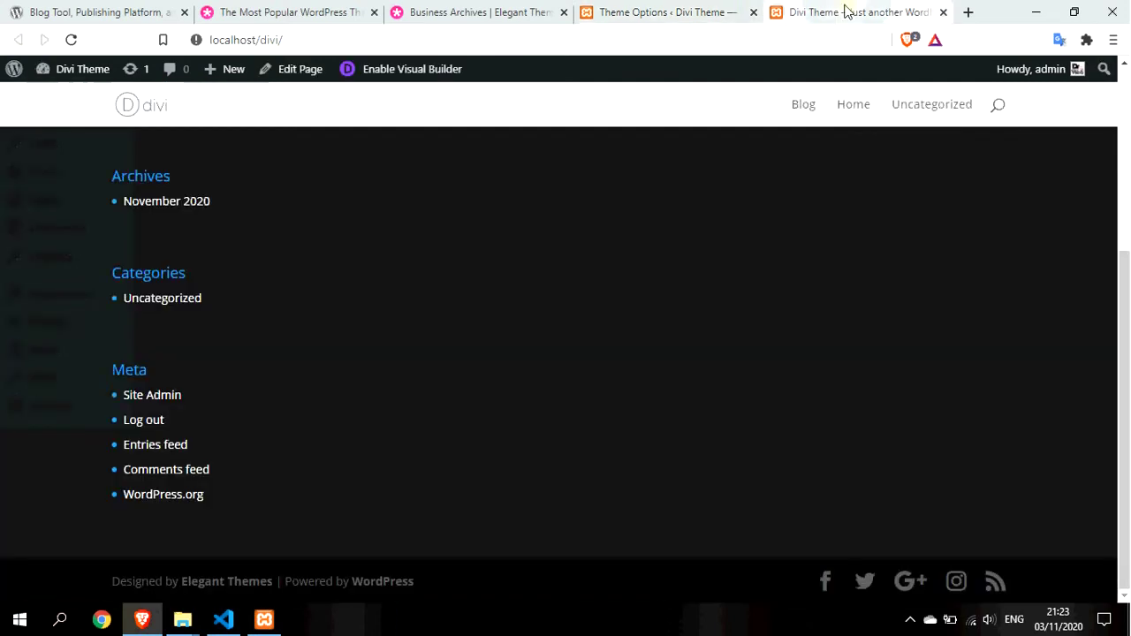
scroll(565, 347, "up", 1)
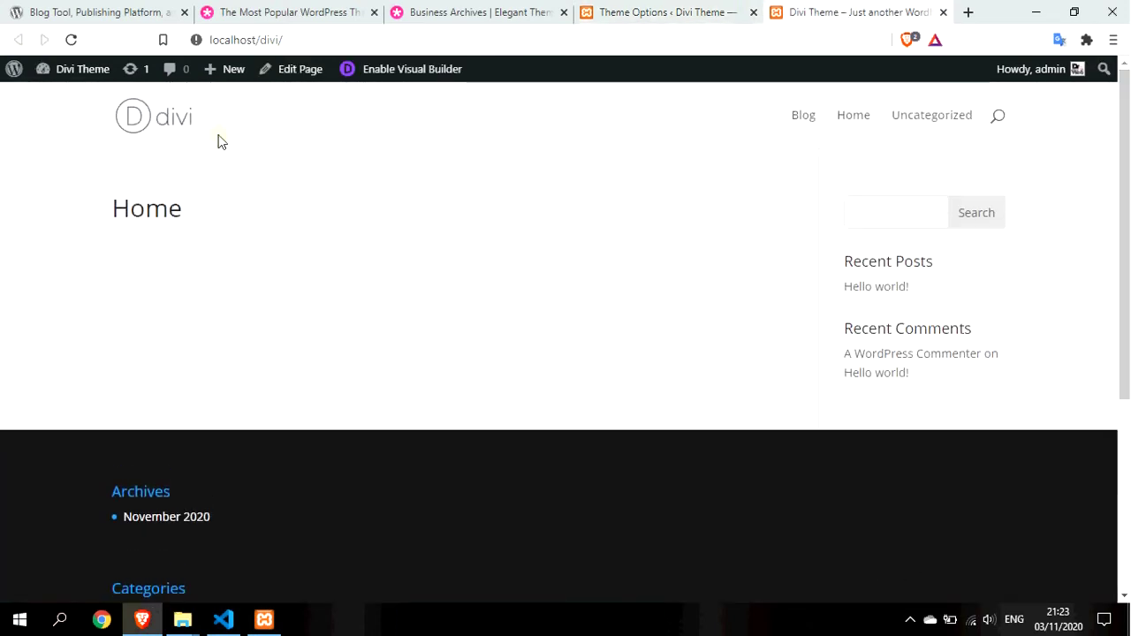
left_click(664, 10)
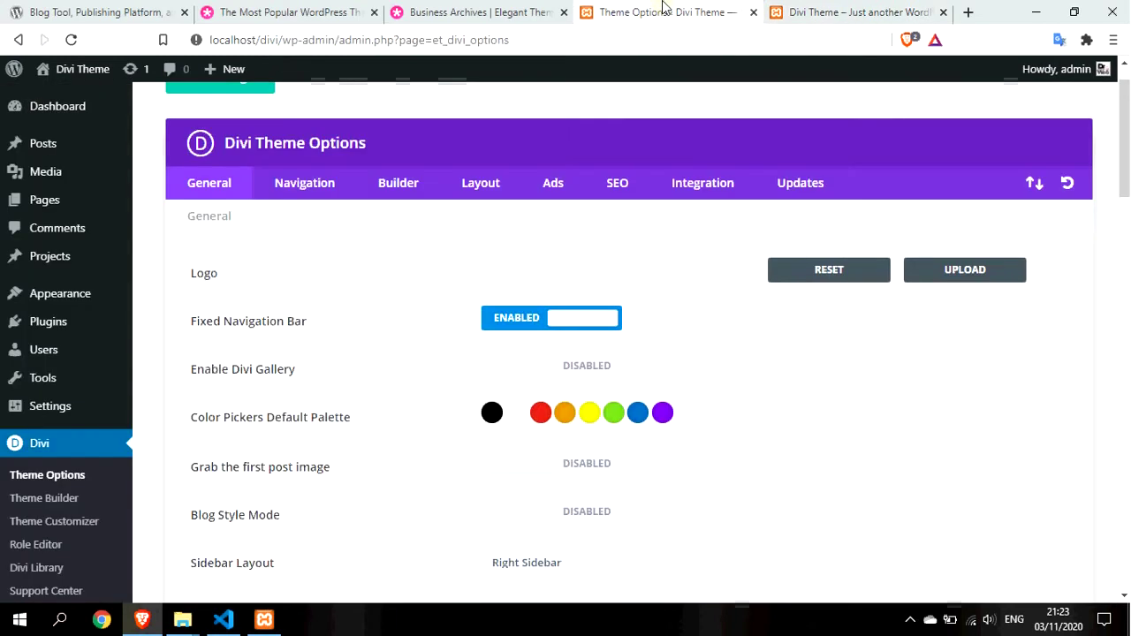
Step: Start the logo image upload and locate drweb100 in the logo folder under Pictures using File Explorer
left_click(965, 270)
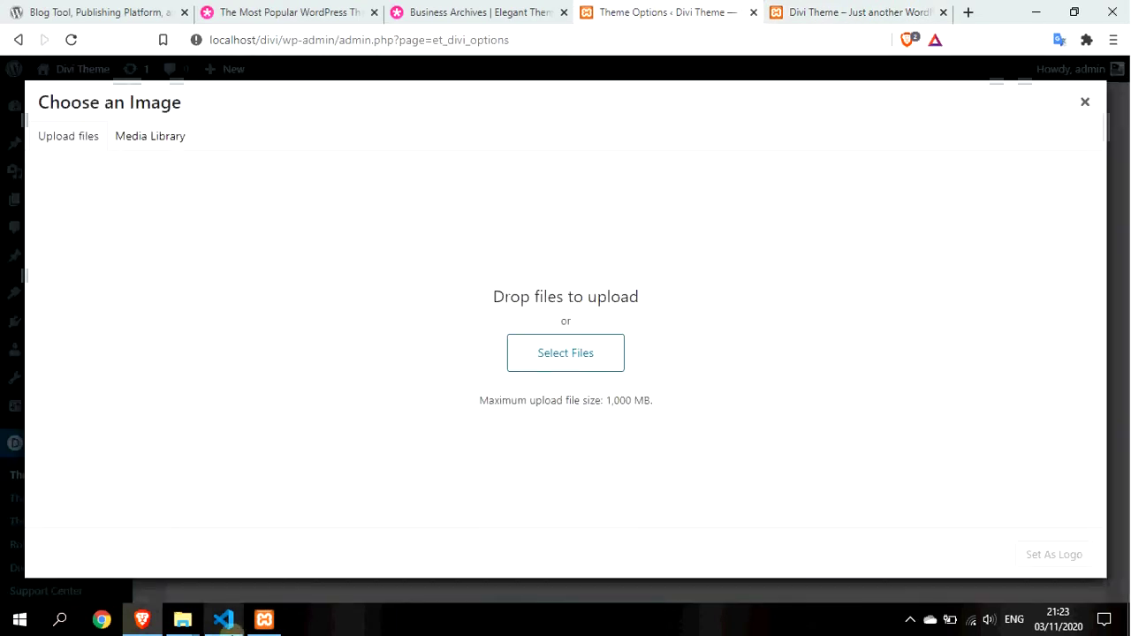
left_click(182, 620)
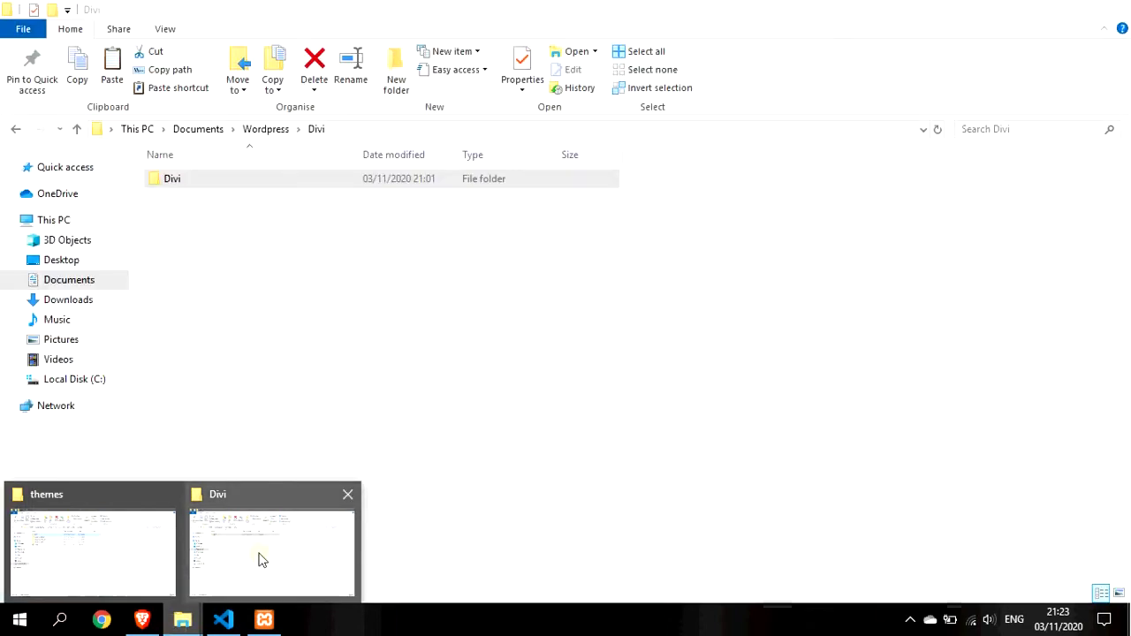
left_click(261, 559)
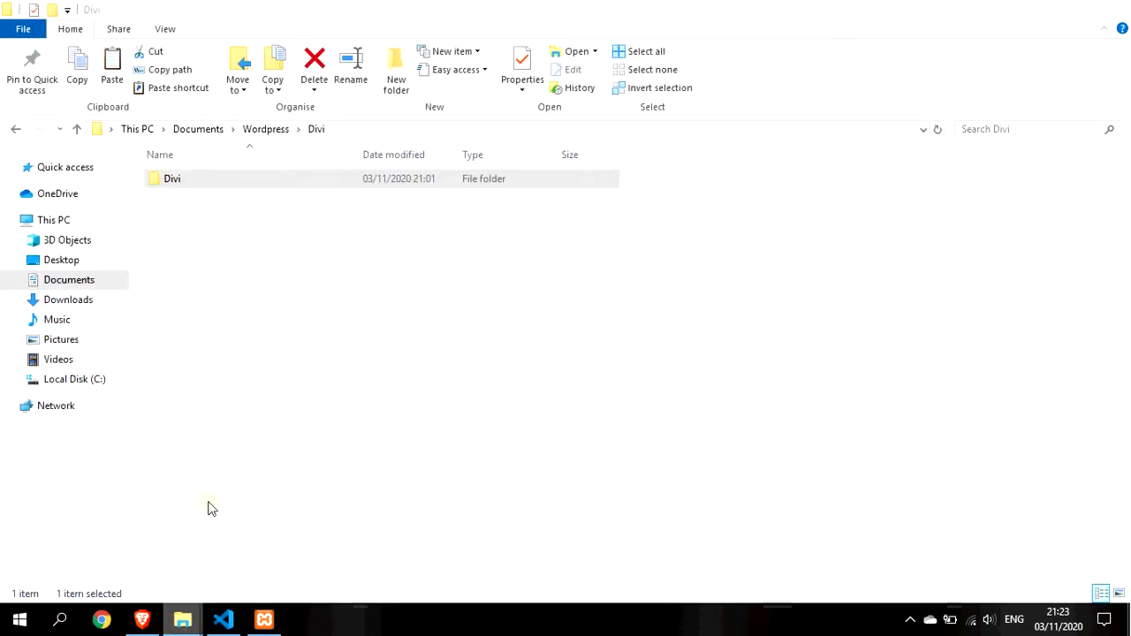
left_click(60, 341)
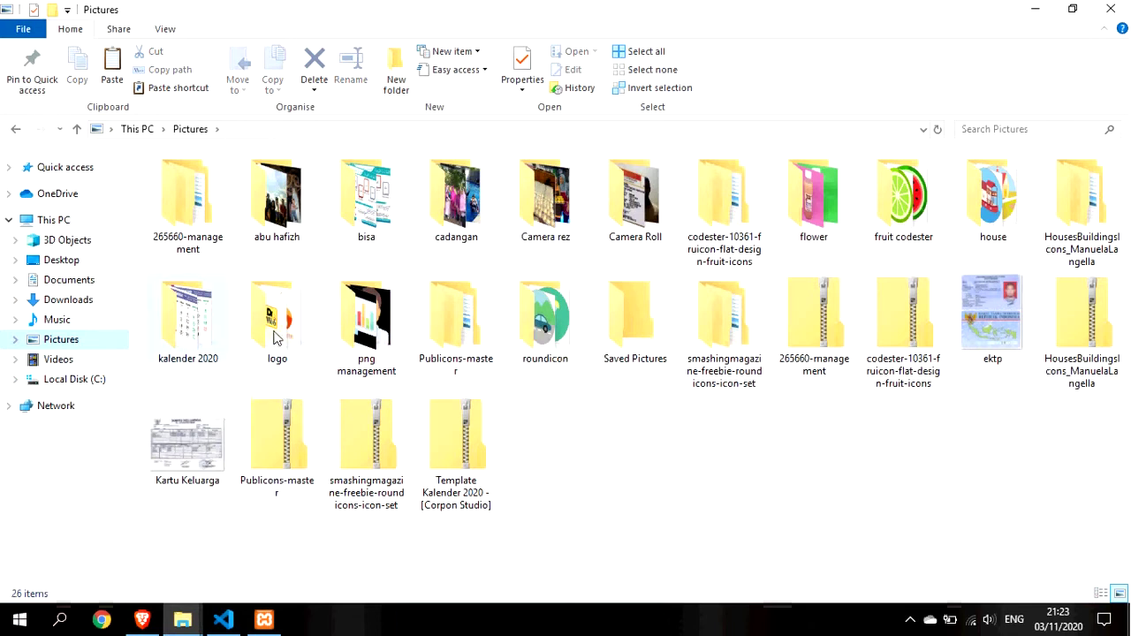
double_click(274, 336)
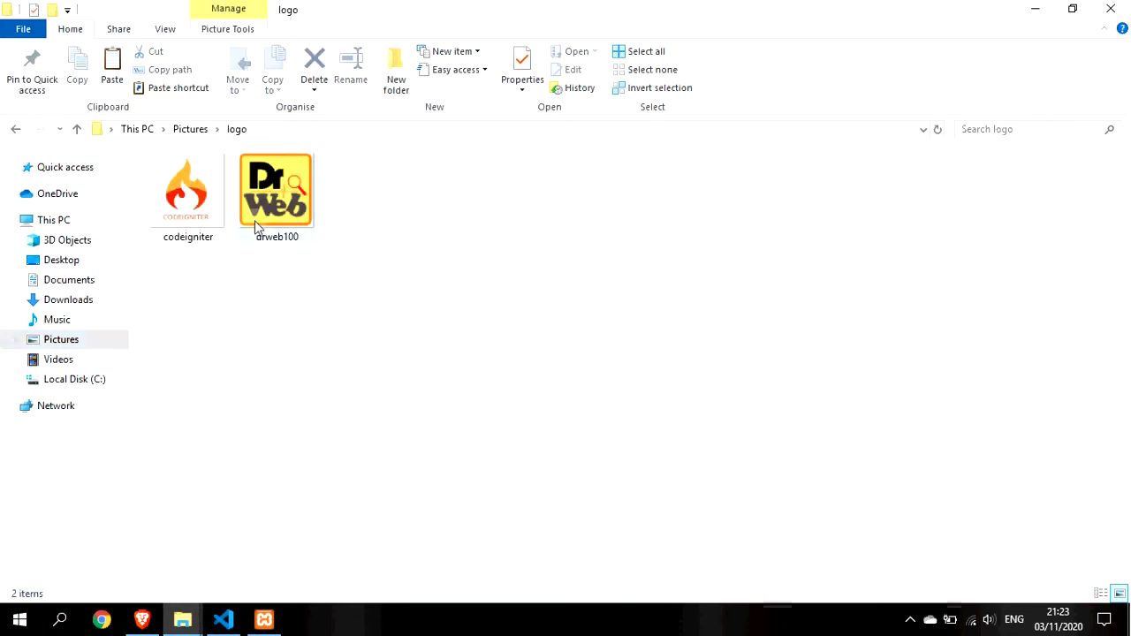
left_click(14, 129)
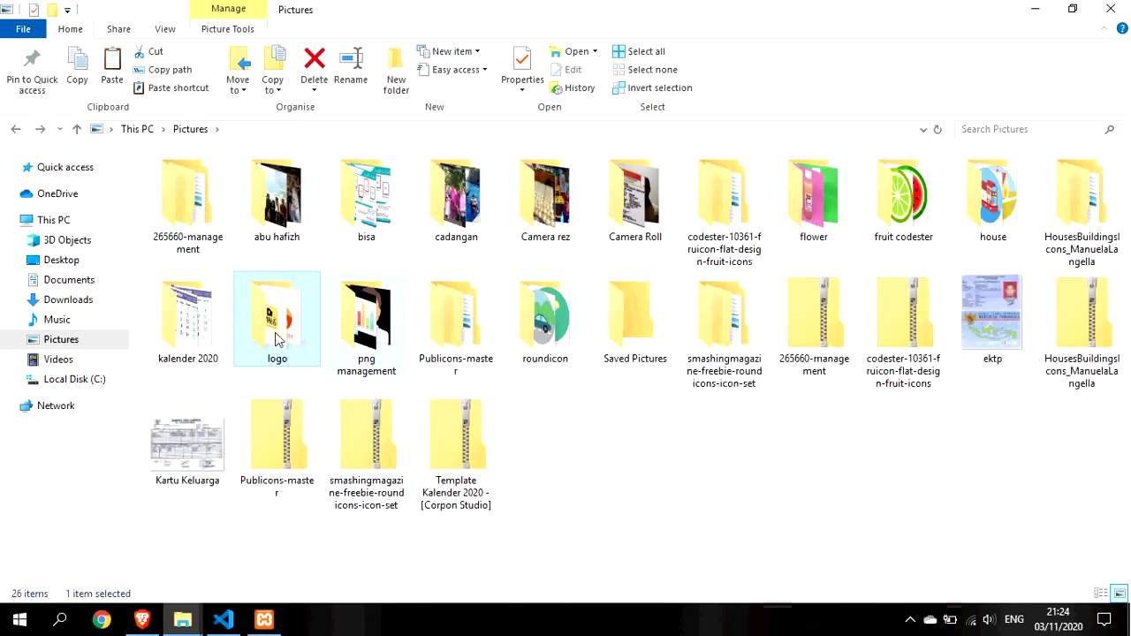
double_click(295, 303)
left_click(290, 209)
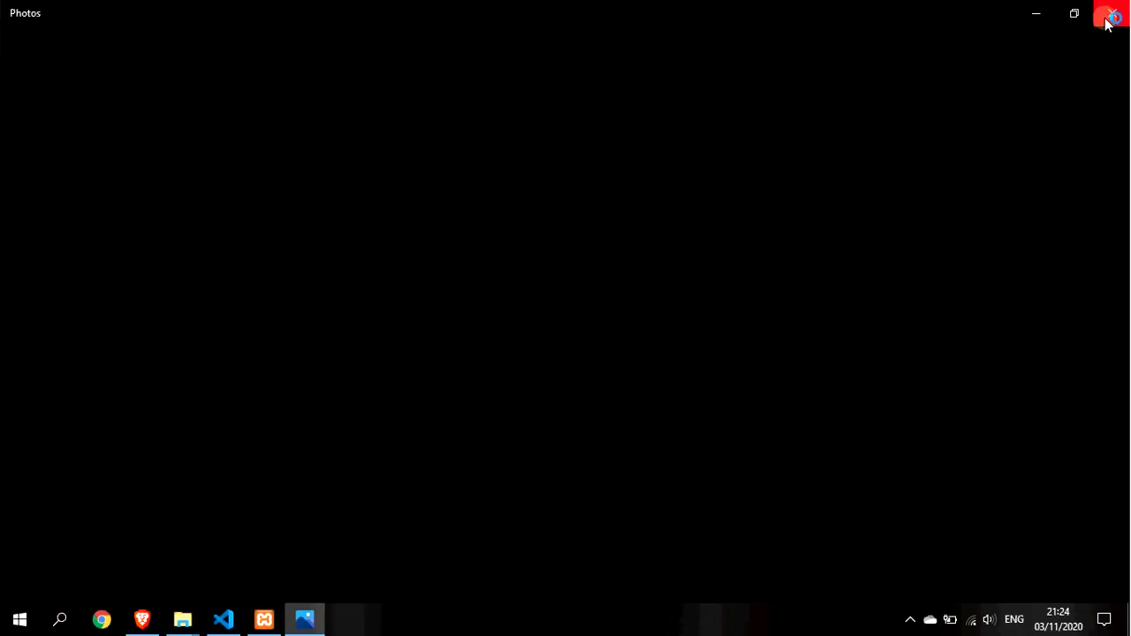
left_click(1109, 12)
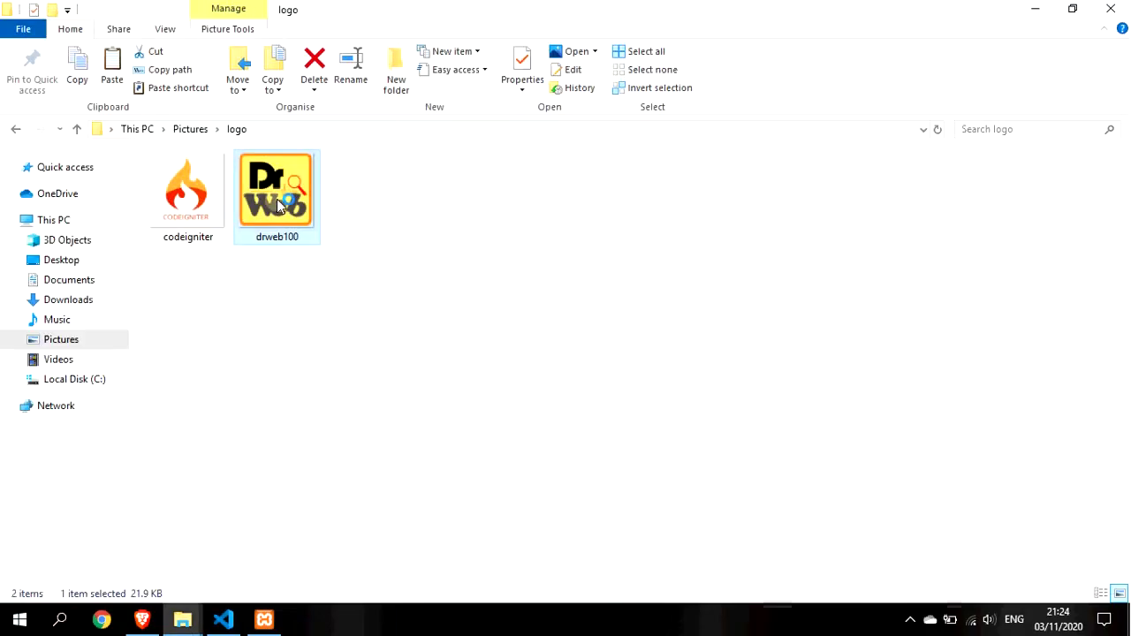
Step: Upload drweb100 from File Explorer to the media library and set it as the site logo
left_click_drag(141, 610, 431, 306)
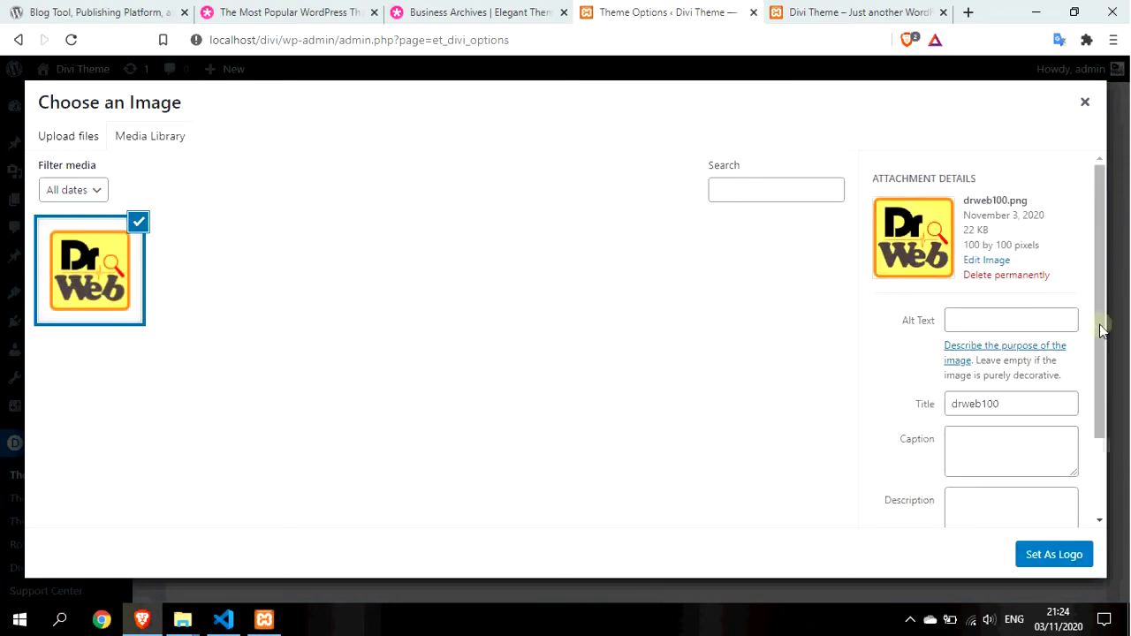
left_click_drag(1102, 328, 1104, 416)
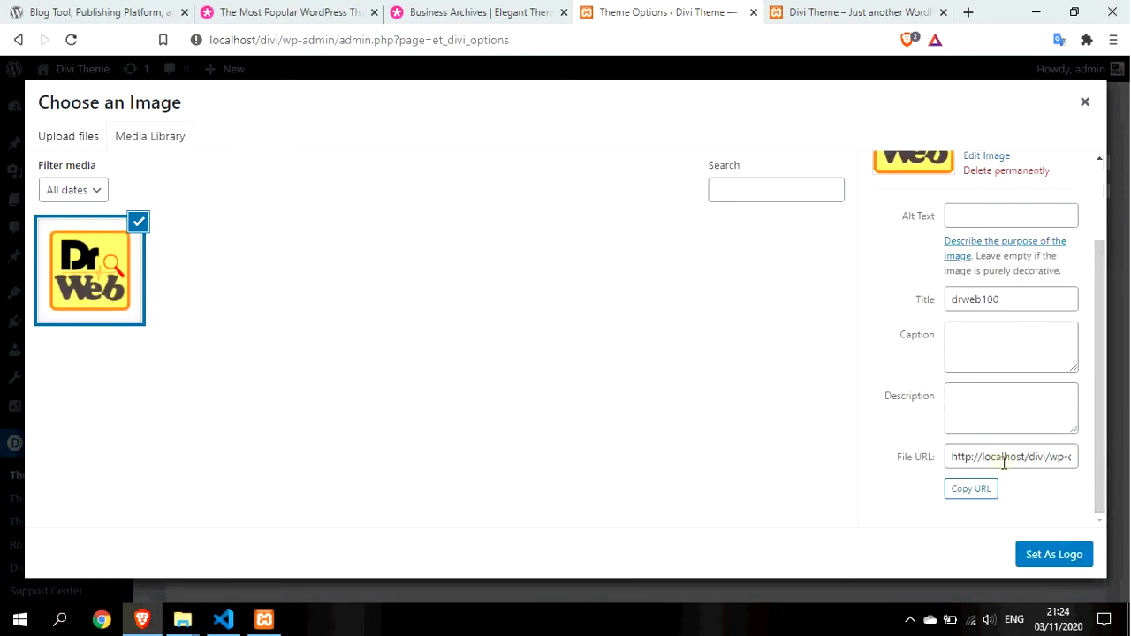
left_click(1056, 554)
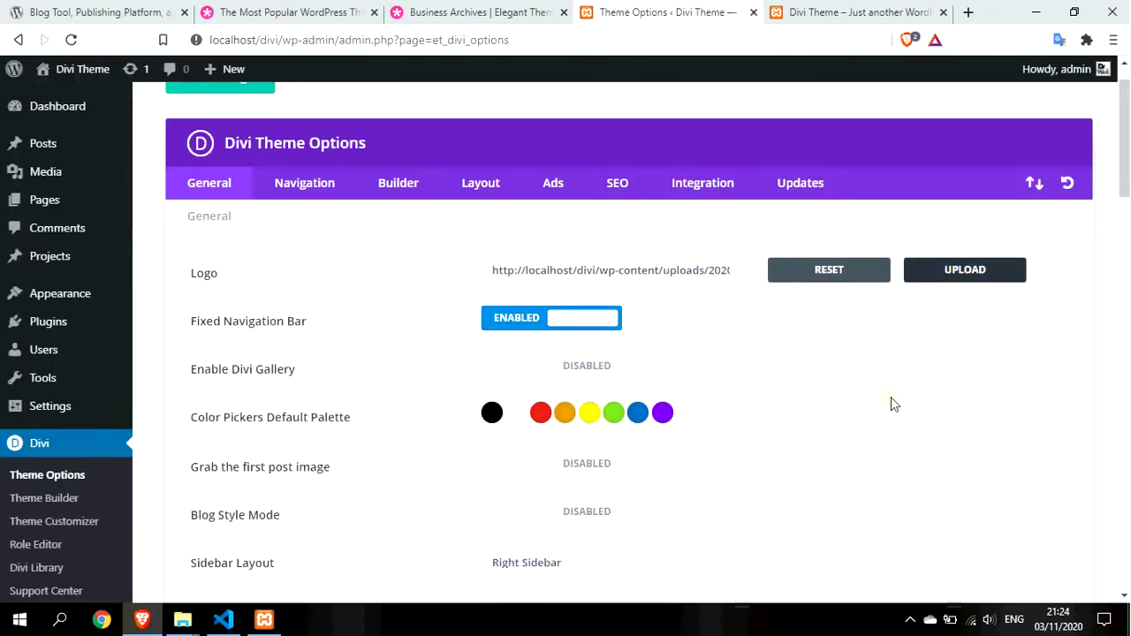
Step: Save the Divi theme options and reload the live site to check its header logo
scroll(891, 403, "down", 20)
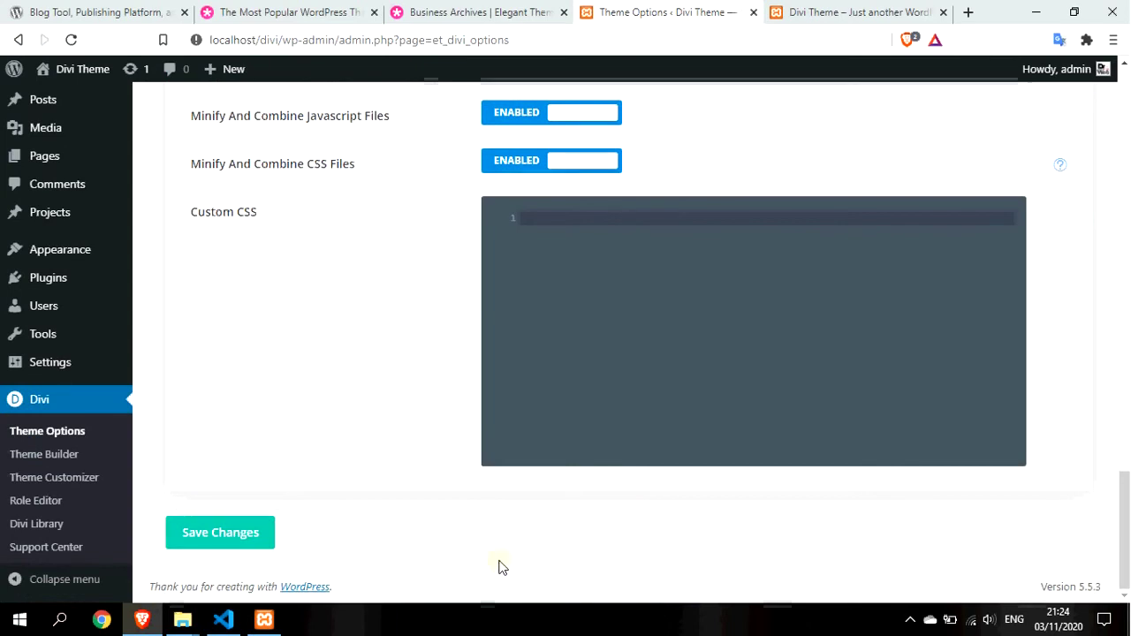
left_click(270, 532)
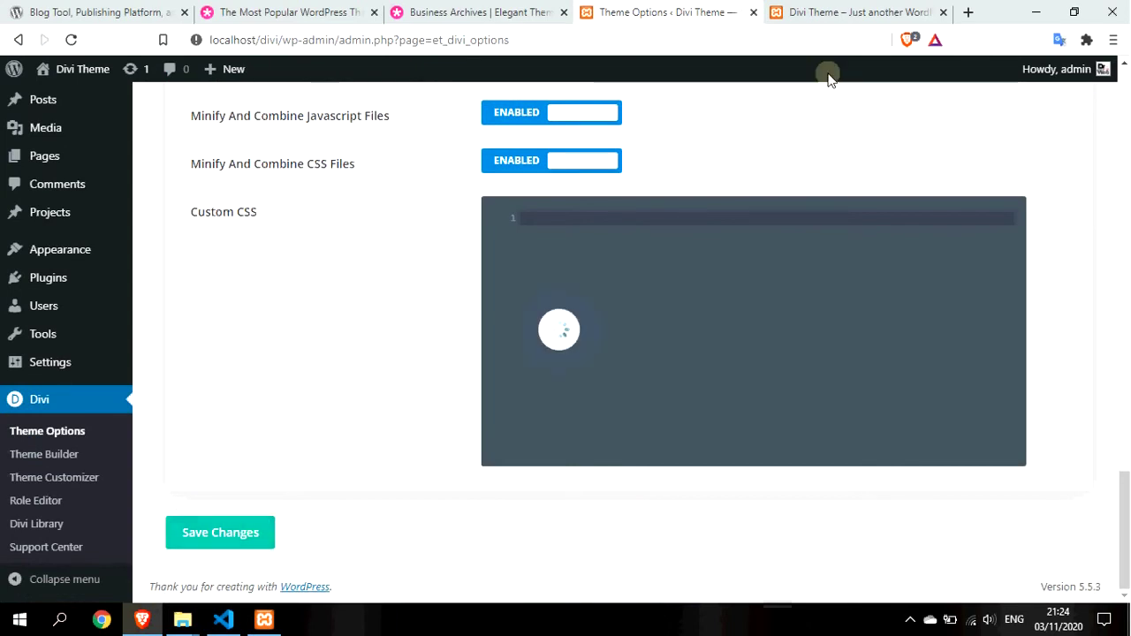
left_click(857, 10)
left_click(69, 40)
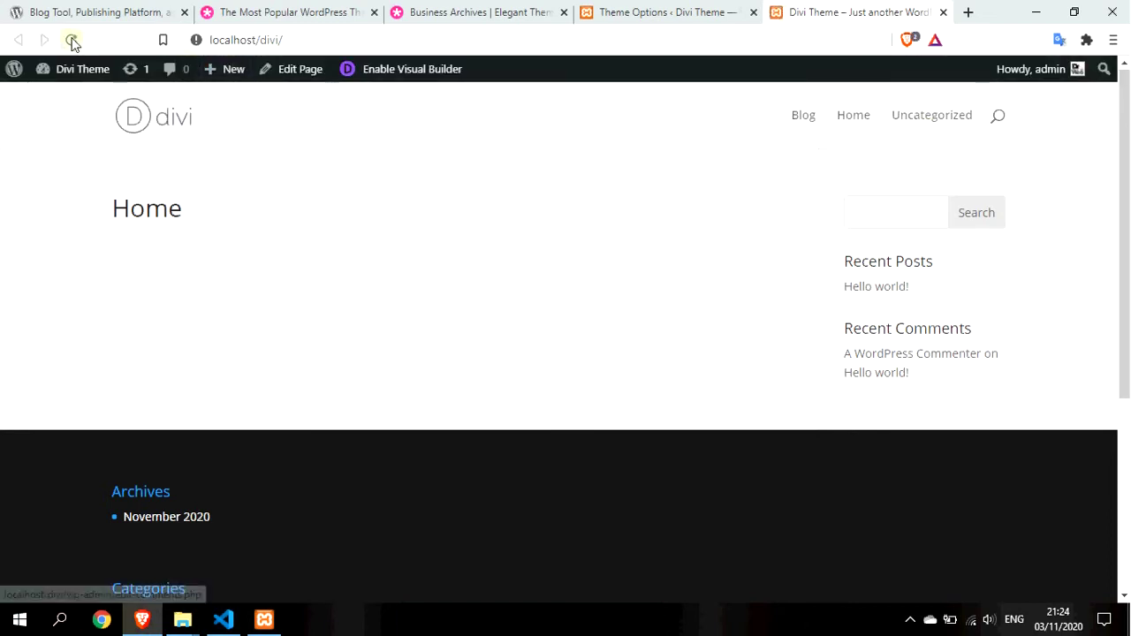
left_click(72, 41)
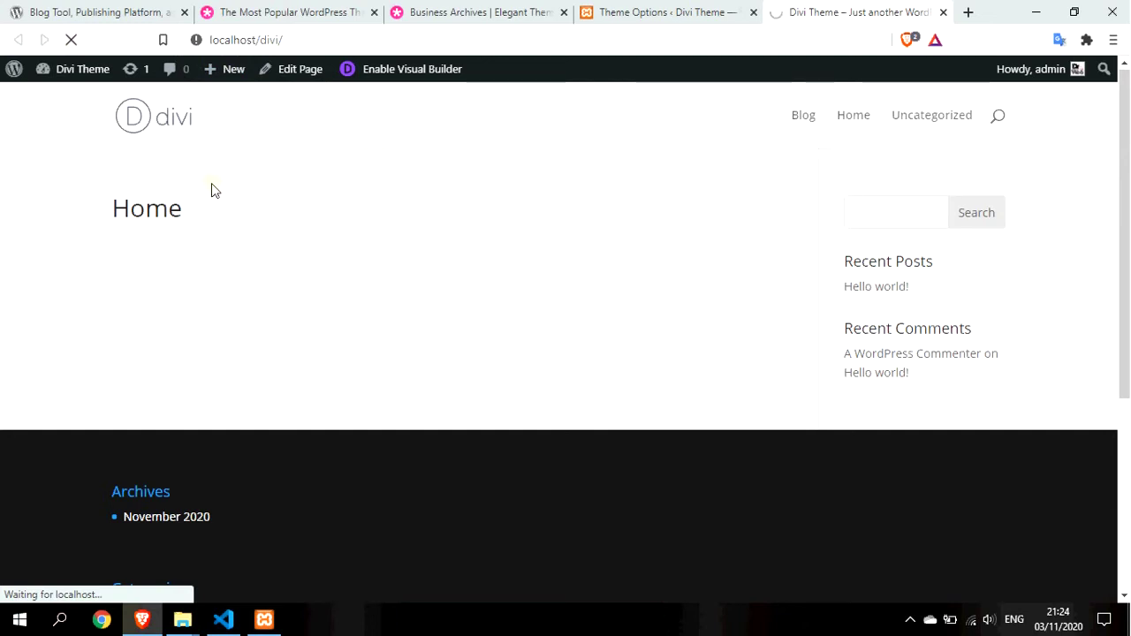
left_click(698, 12)
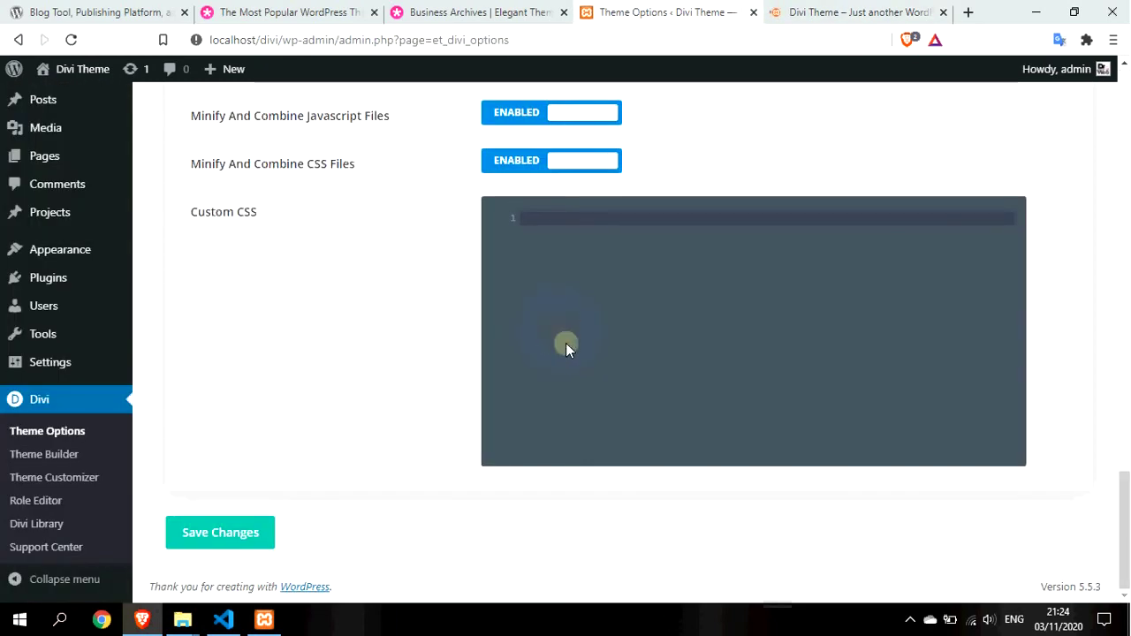
left_click(866, 11)
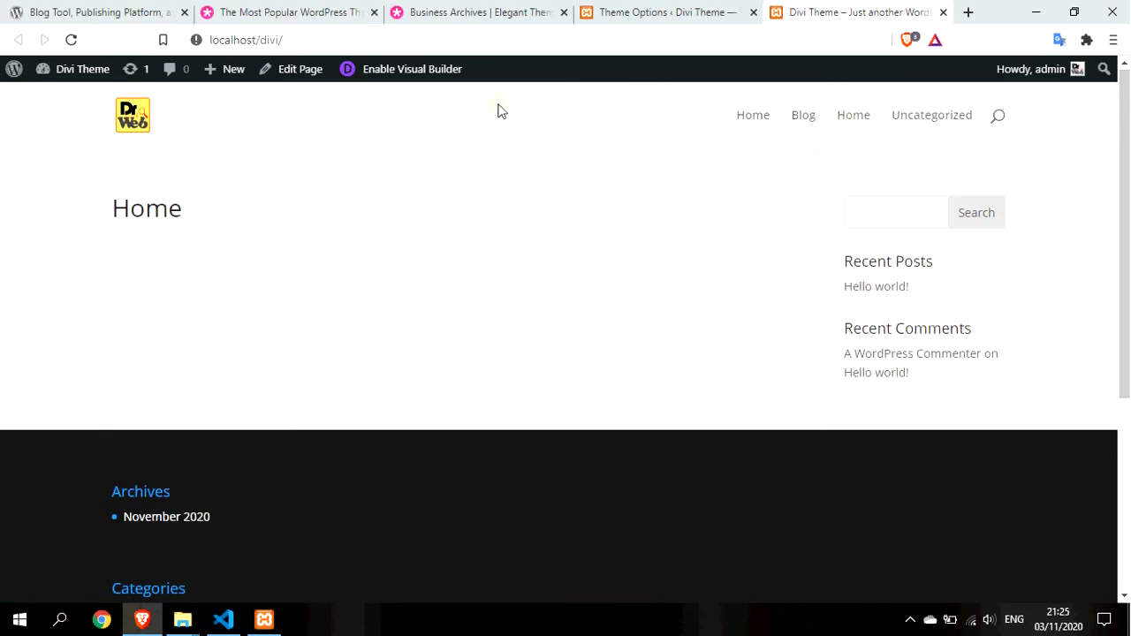
Step: Open the Home page in the Divi Visual Builder and start the tour from the welcome dialog
left_click(413, 76)
left_click(425, 77)
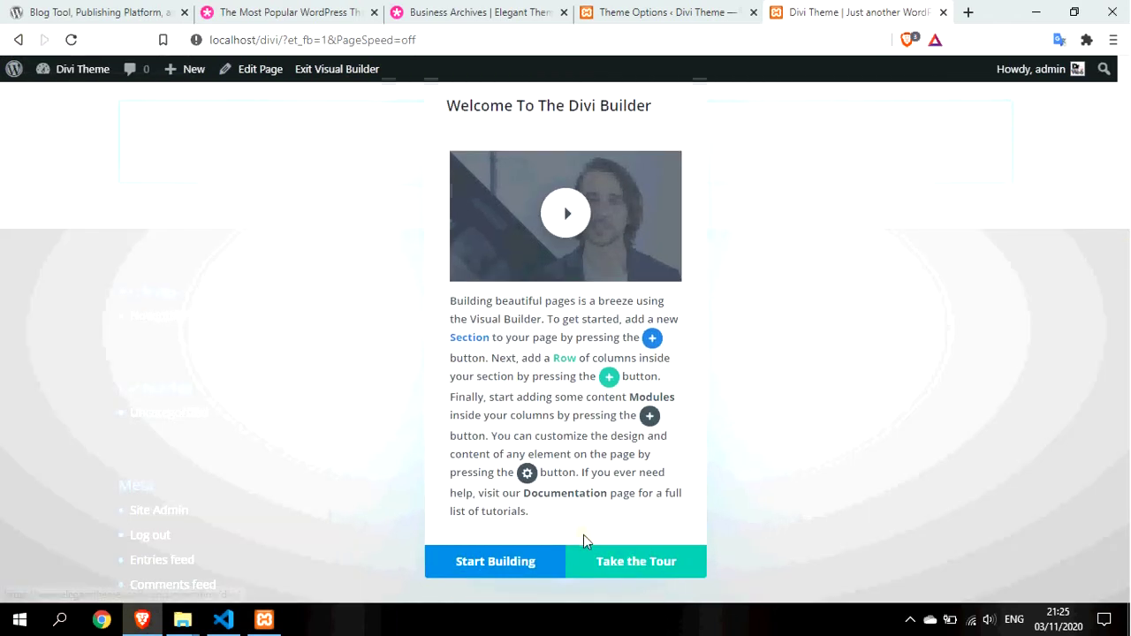
left_click(656, 565)
left_click(487, 570)
left_click(641, 571)
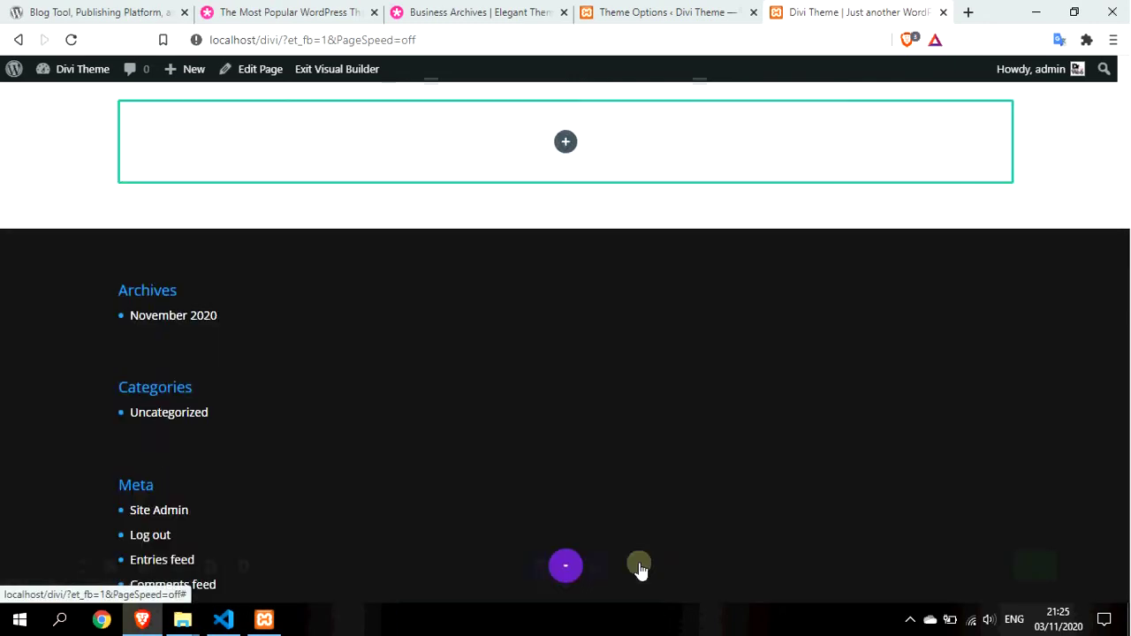